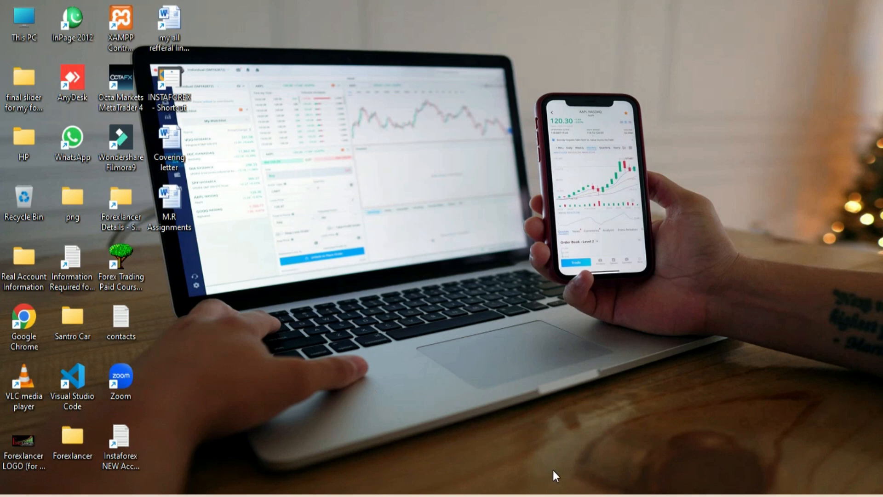
- Launch Google Chrome from the taskbar so it shows a New Tab page
click(651, 488)
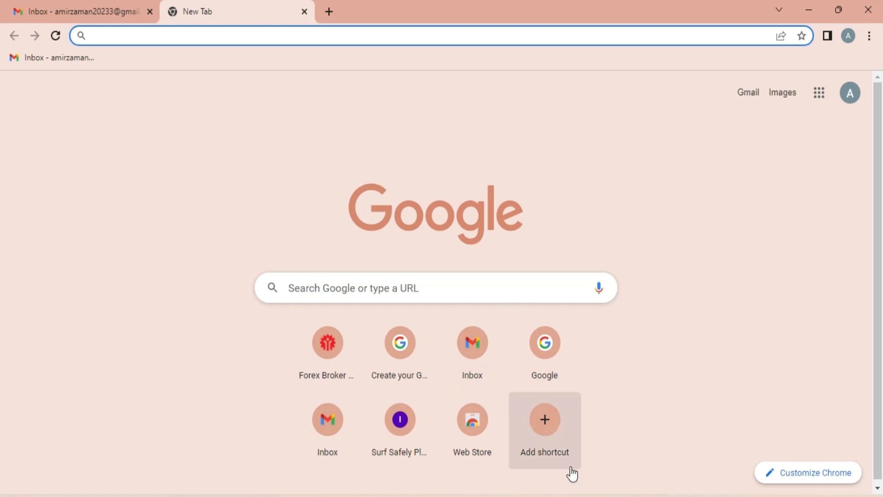
- Switch to the Account Information document and point out the Email, Name and Home Address items
click(576, 487)
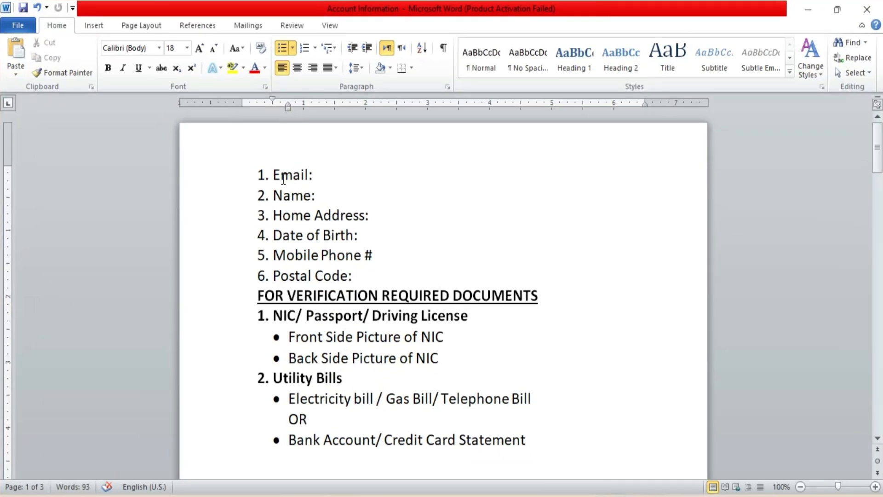
drag(274, 175, 322, 179)
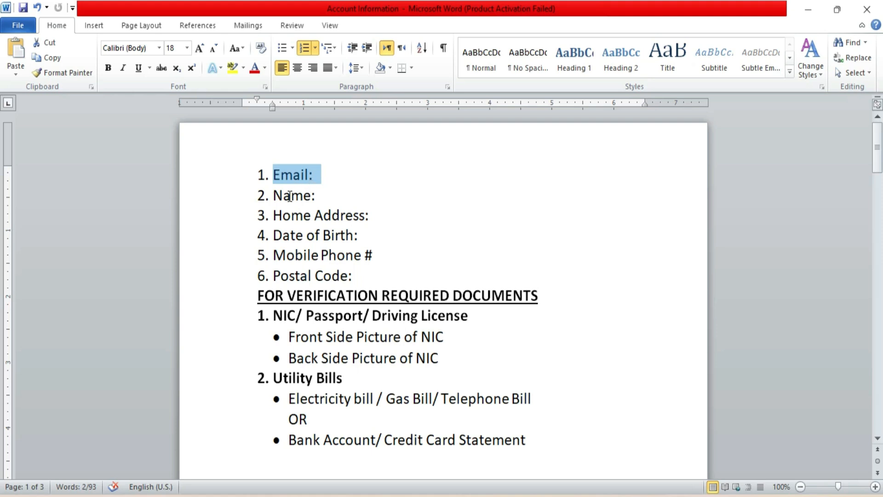
drag(273, 196, 323, 197)
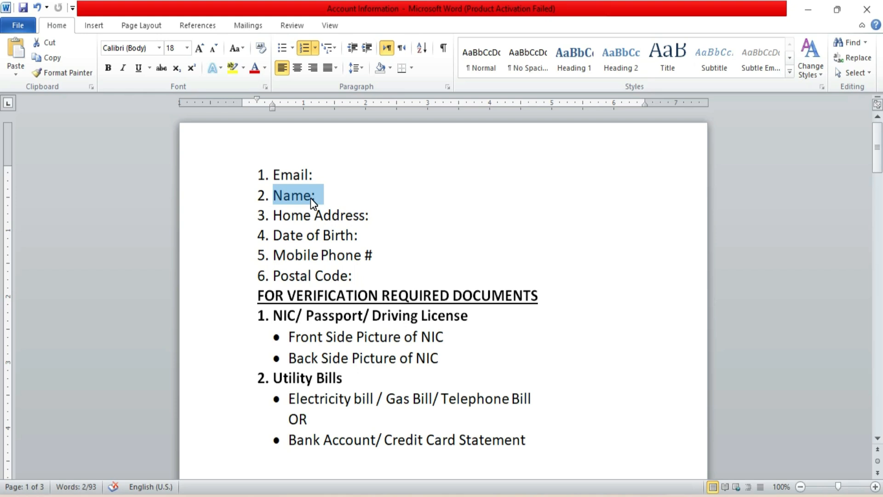
click(330, 196)
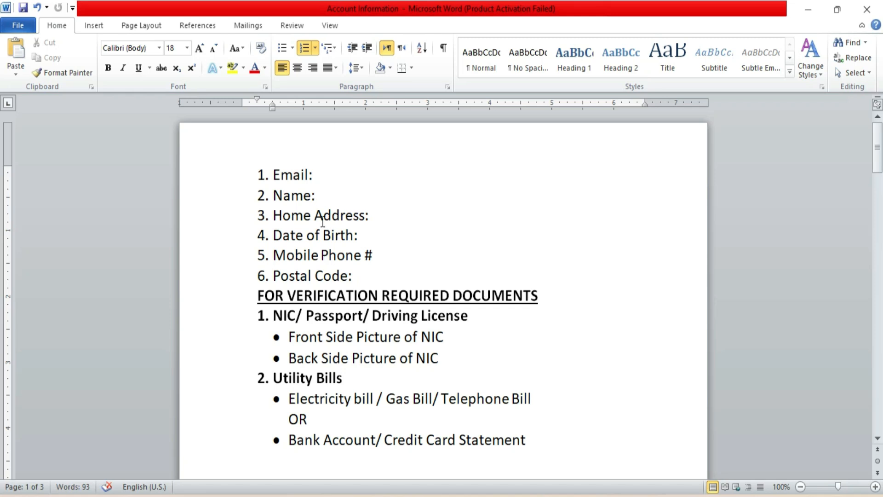
drag(275, 215, 340, 215)
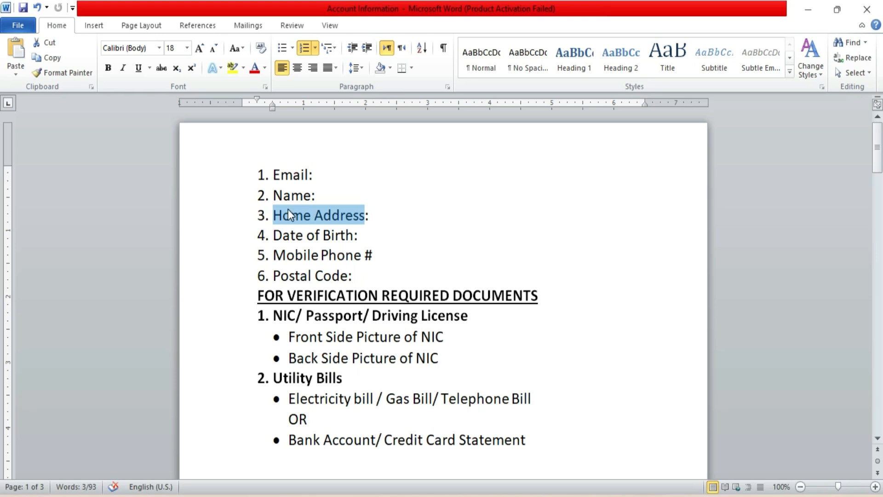
click(388, 218)
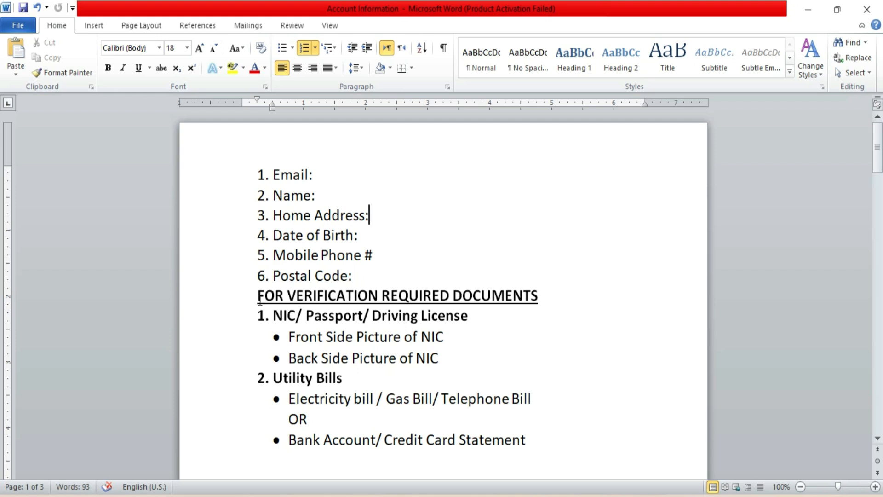
drag(272, 316, 462, 320)
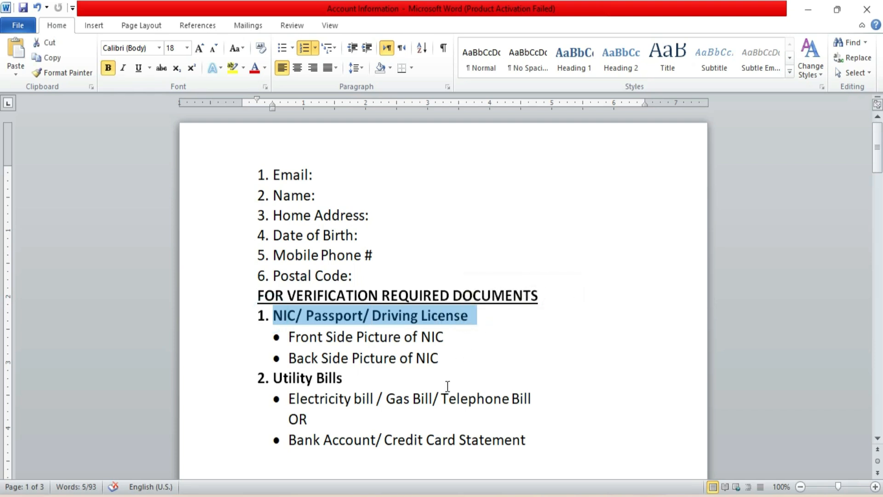
drag(449, 337, 444, 371)
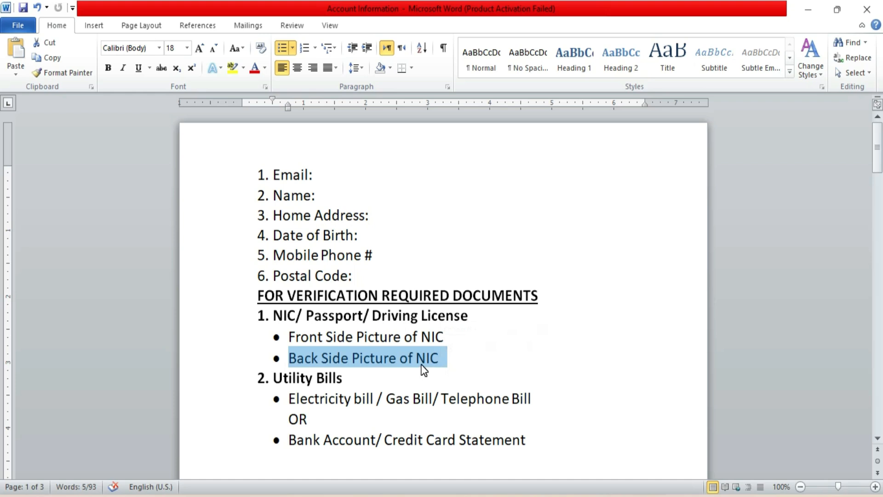
click(290, 336)
click(290, 335)
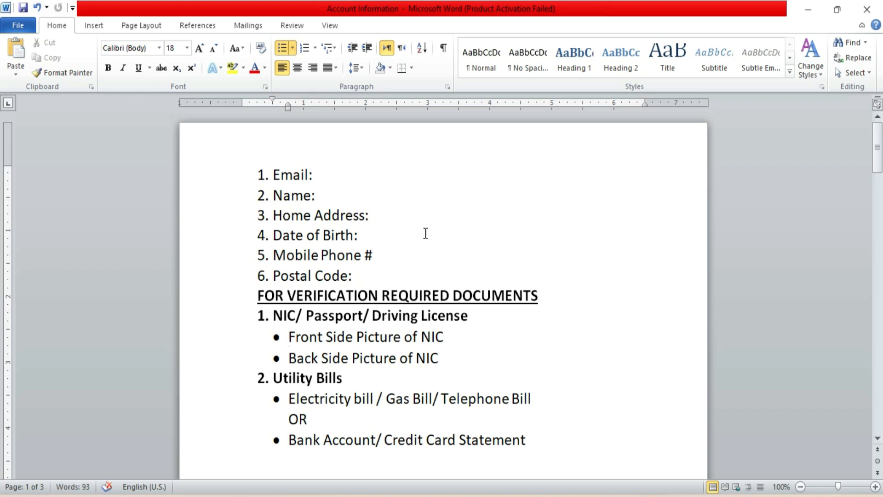
- Highlight the details list, glance at Chrome, then scroll Word down to the Create Real Account section
drag(270, 174, 500, 440)
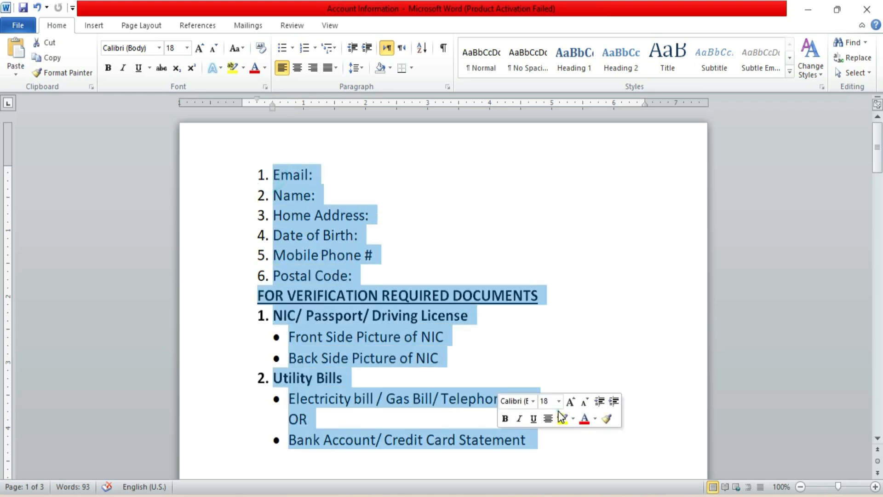
click(682, 428)
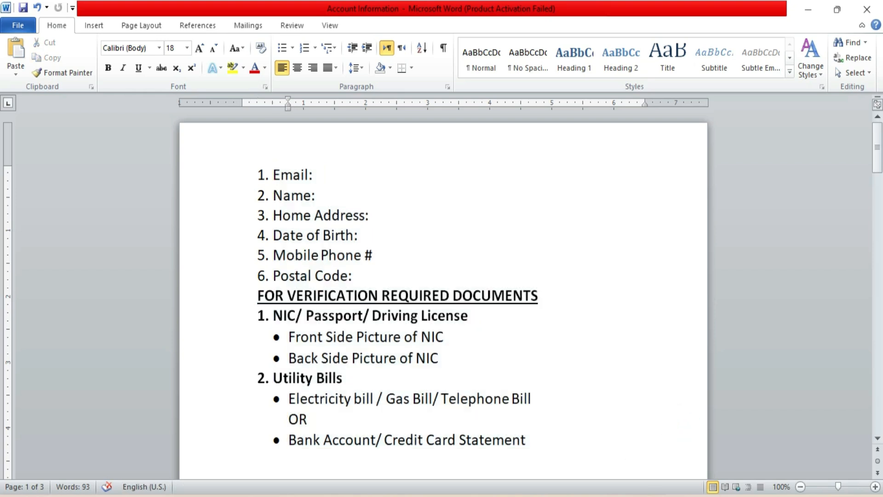
click(647, 496)
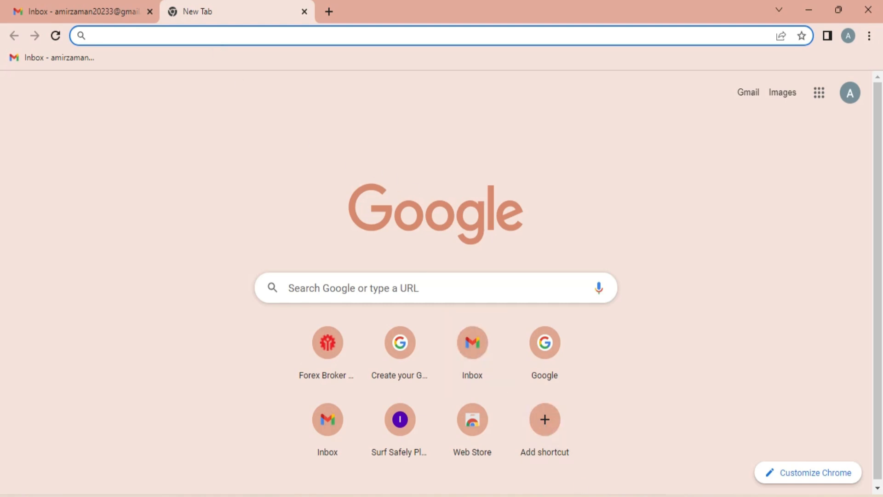
key(alt+Tab)
scroll(423, 296, down, 4)
scroll(422, 295, down, 8)
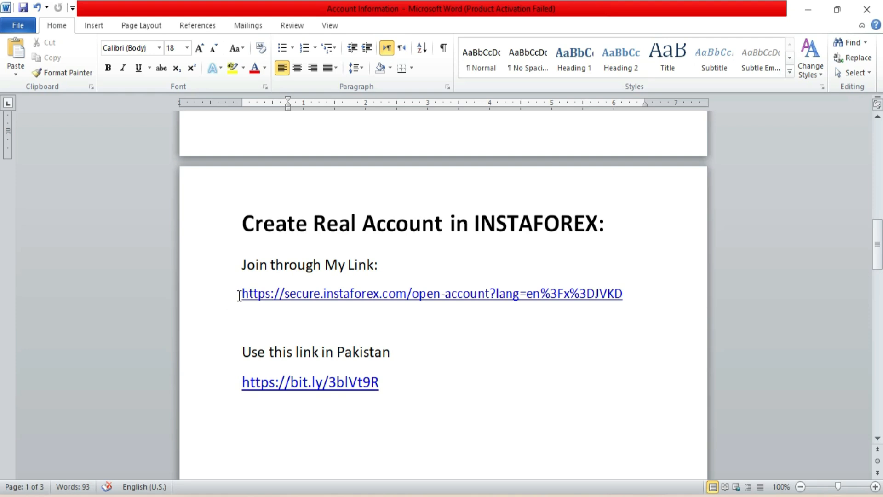
- Copy the first InstaForex sign-up link and paste it on a new line under the Pakistan line
drag(242, 295, 639, 297)
key(ctrl+c)
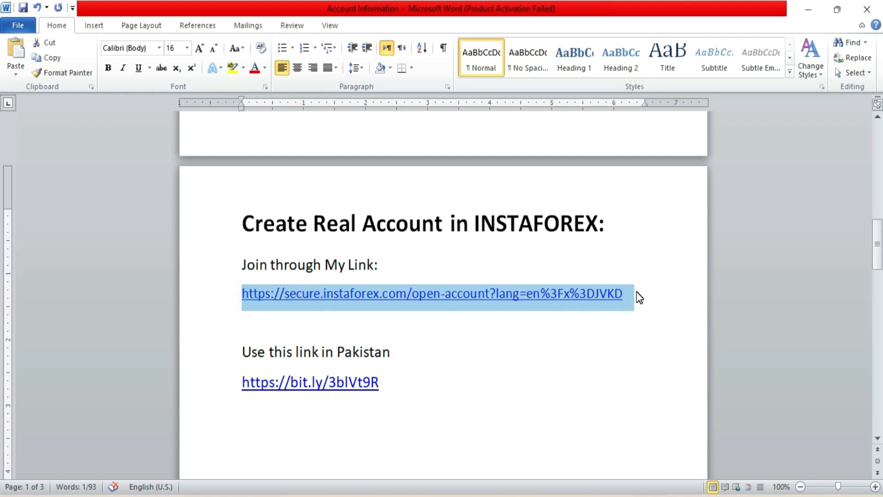
key(Right)
key(Down)
key(End)
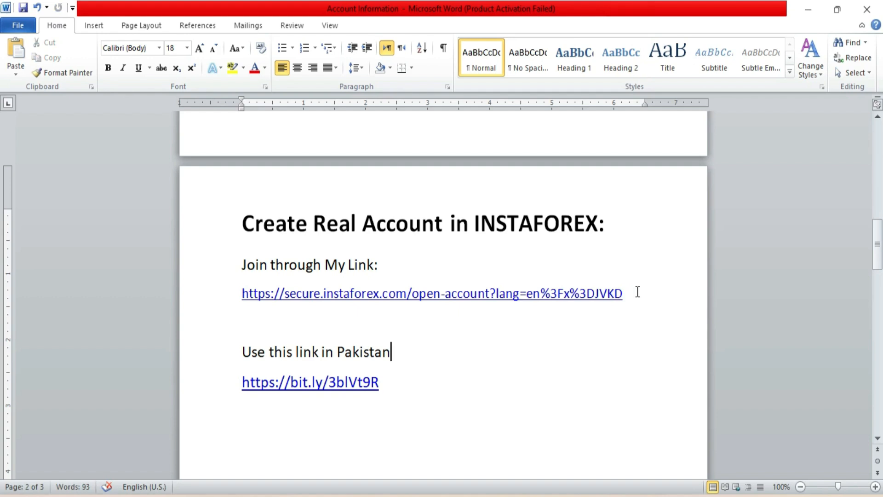
key(Return)
key(ctrl+v)
- Change the pasted link's com to org and select the whole edited .org URL
key(Up)
key(Right)
key(Right)
key(Right)
key(Right)
key(Right)
key(Right)
key(Right)
key(Right)
key(Right)
key(Right)
key(Right)
key(Right)
key(Right)
key(Right)
key(Right)
key(Right)
key(Right)
key(Right)
key(Right)
key(Right)
key(Right)
key(Right)
key(Right)
key(Right)
key(Right)
key(Right)
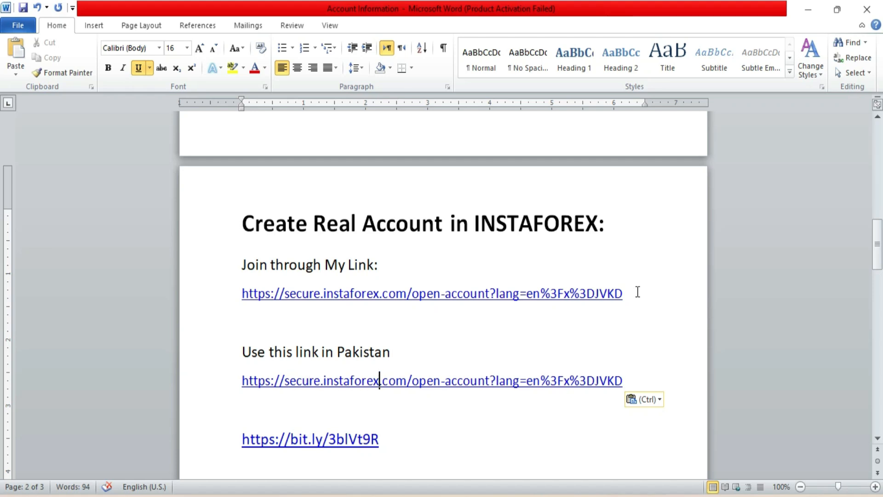
key(shift+Right)
key(shift+Right)
key(shift+Right)
key(shift+Right)
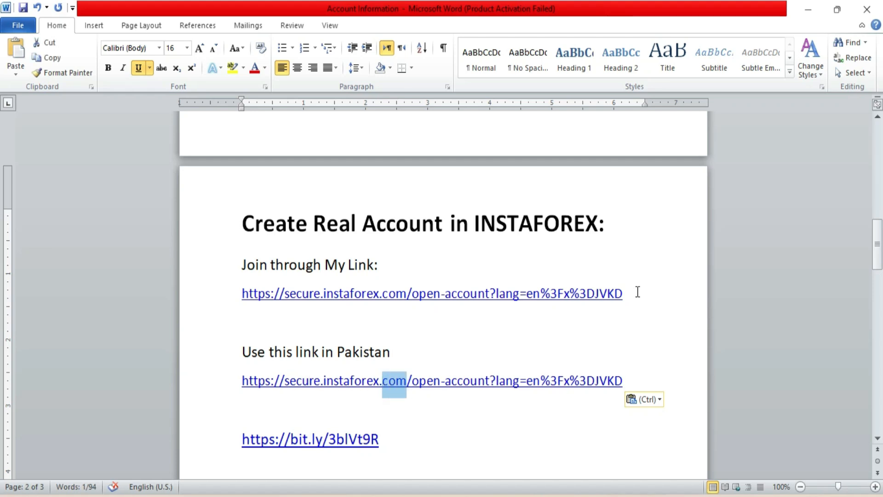
text(org/)
key(Left)
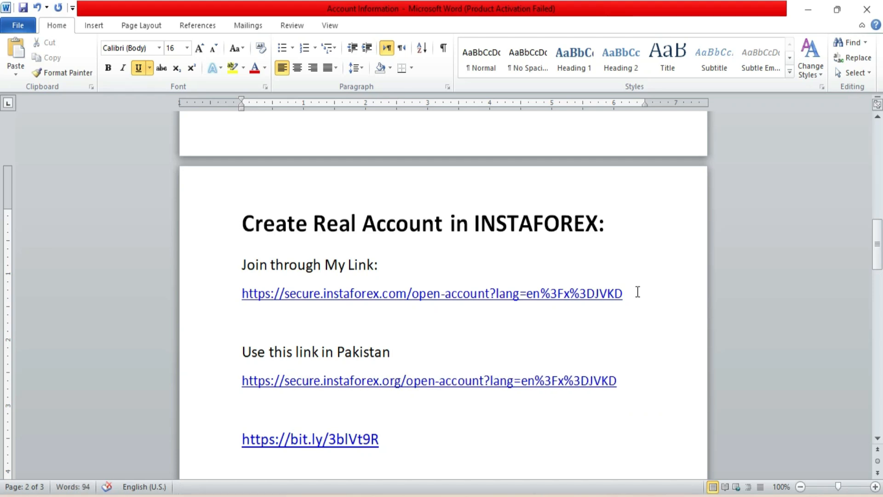
click(625, 388)
key(Home)
key(shift+End)
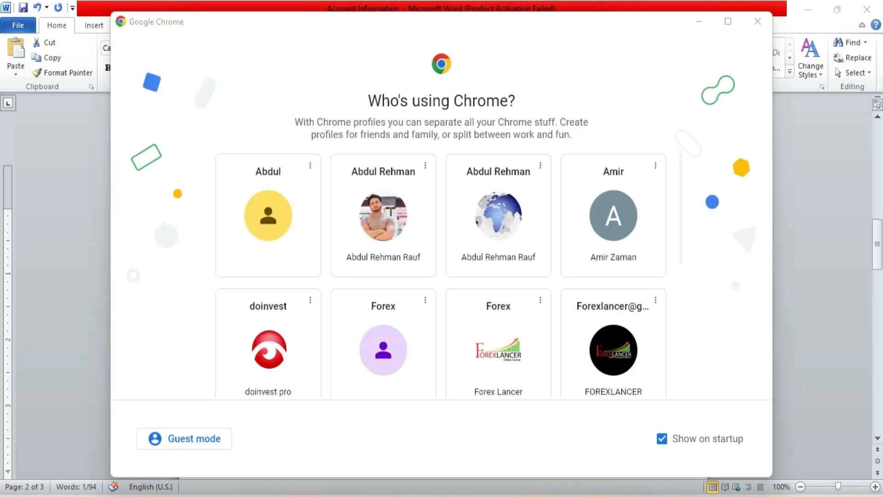
key(alt+Tab)
- Pick a Chrome profile and open the pasted .org sign-up link in the address bar
click(870, 12)
click(758, 21)
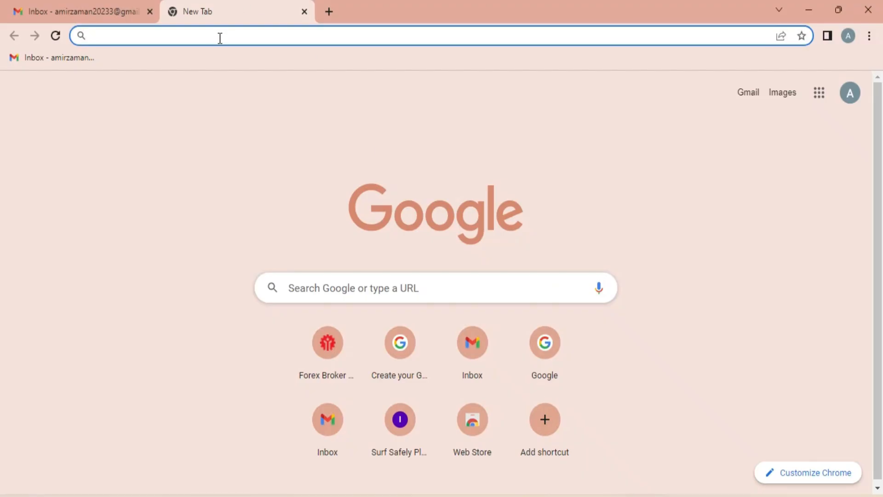
click(218, 35)
key(ctrl+v)
key(Return)
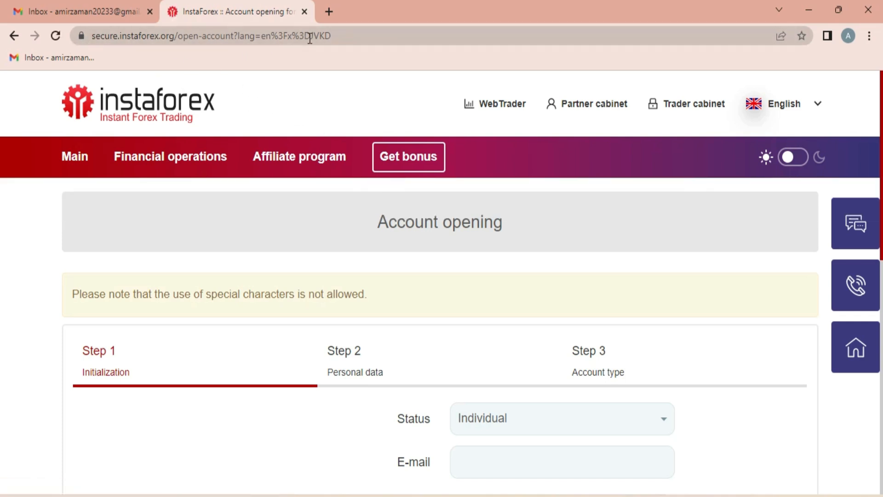
- Add a new blank tab and move it ahead of the InstaForex account-opening tab
scroll(407, 198, down, 1)
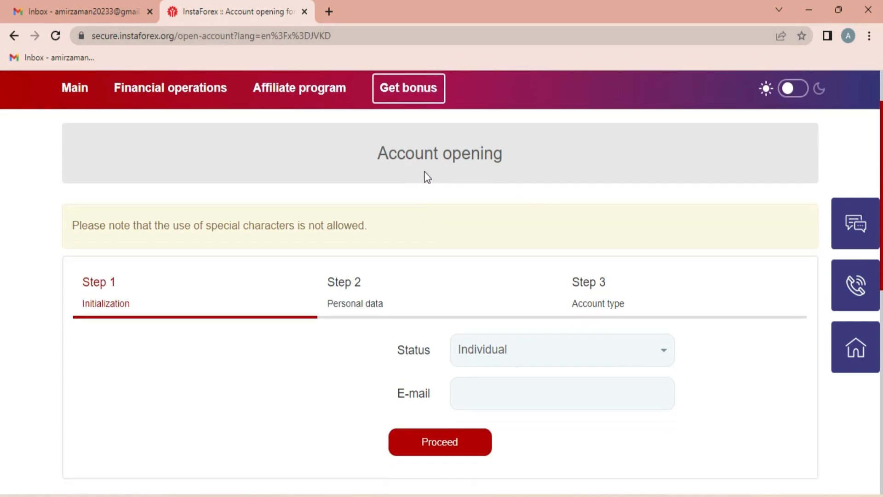
scroll(496, 204, up, 1)
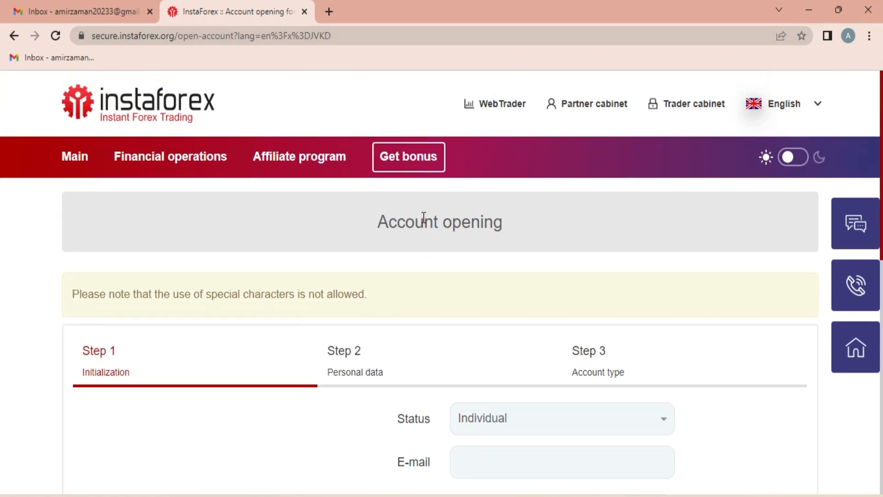
click(327, 12)
drag(345, 12, 188, 27)
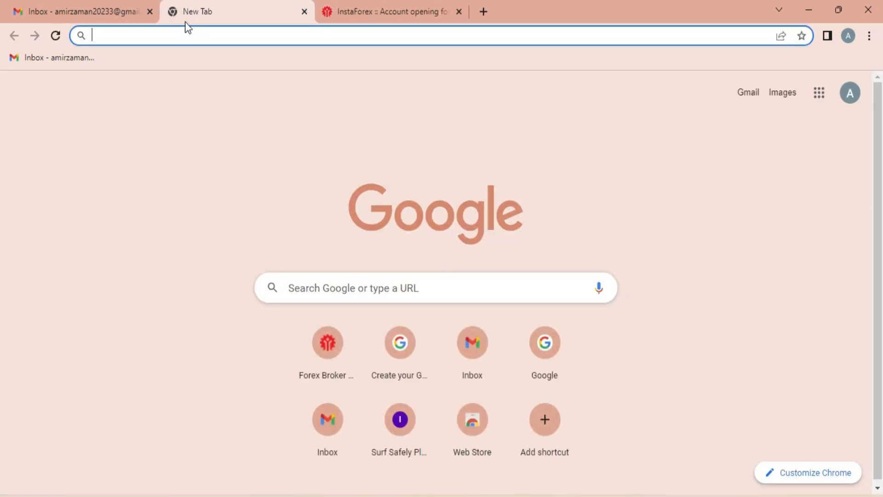
- Load instaforex.org in the new tab, keep the site in English, and return to the account-opening form
text(INSTAforex.org)
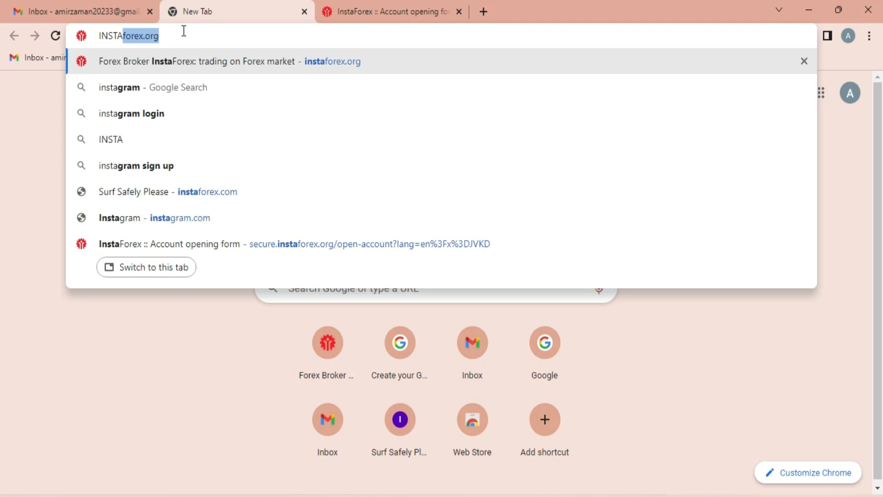
key(Return)
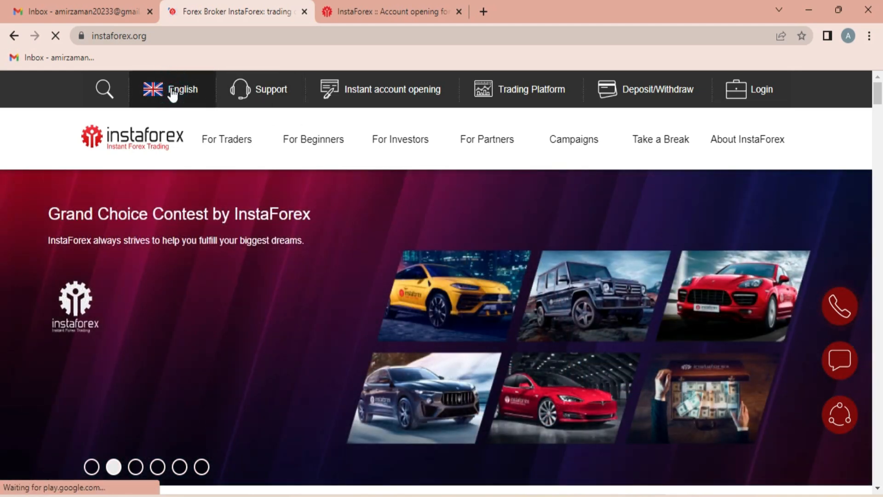
click(173, 95)
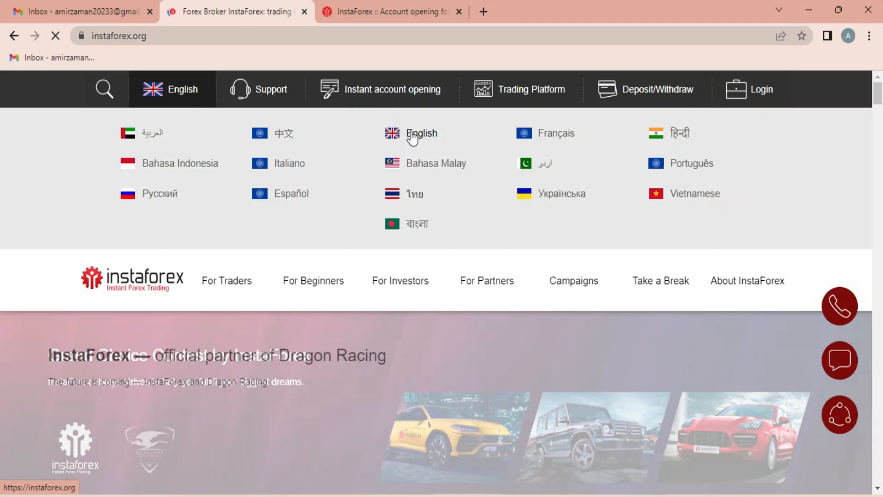
click(413, 135)
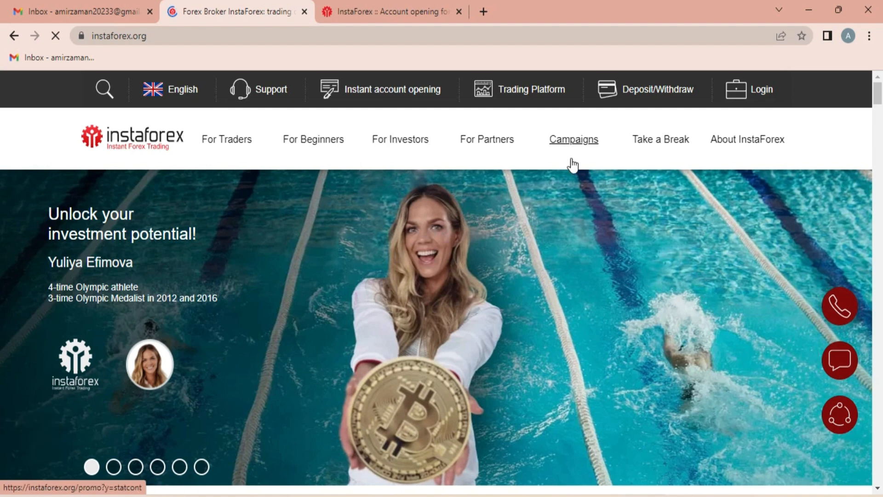
click(401, 91)
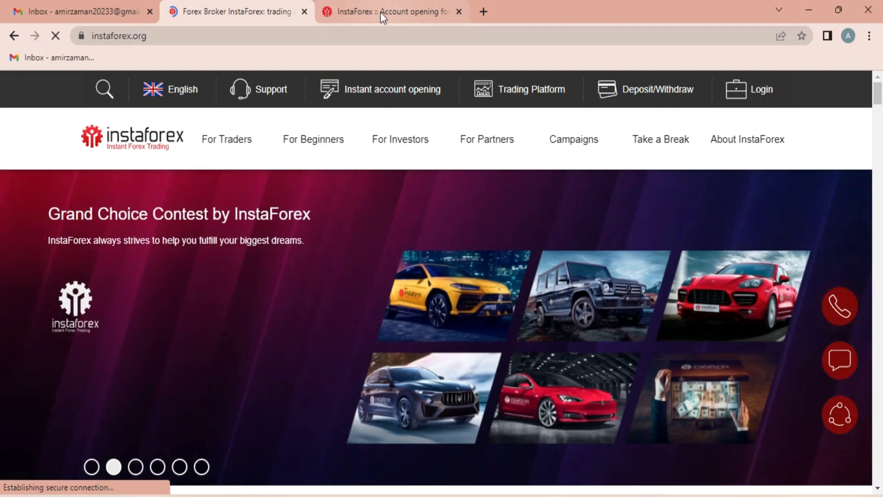
click(380, 10)
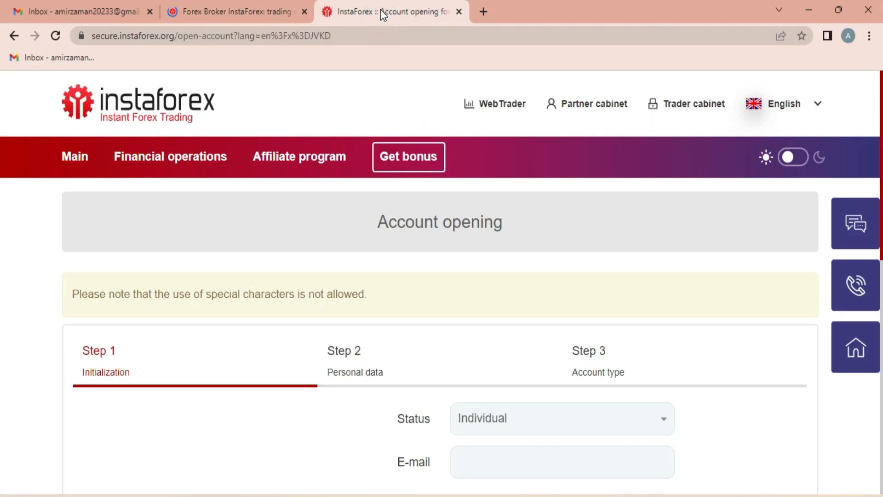
- Look over the homepage's real-account option, then go back to the referral account-opening page
scroll(645, 230, down, 3)
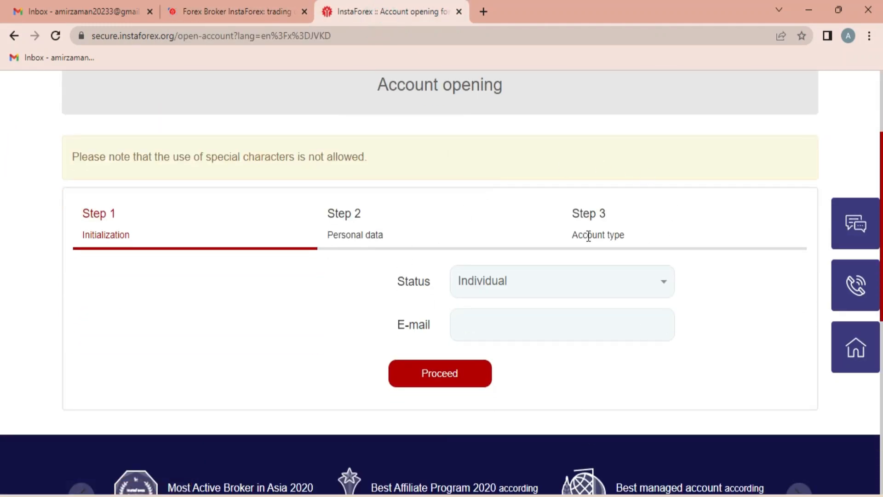
scroll(480, 113, up, 3)
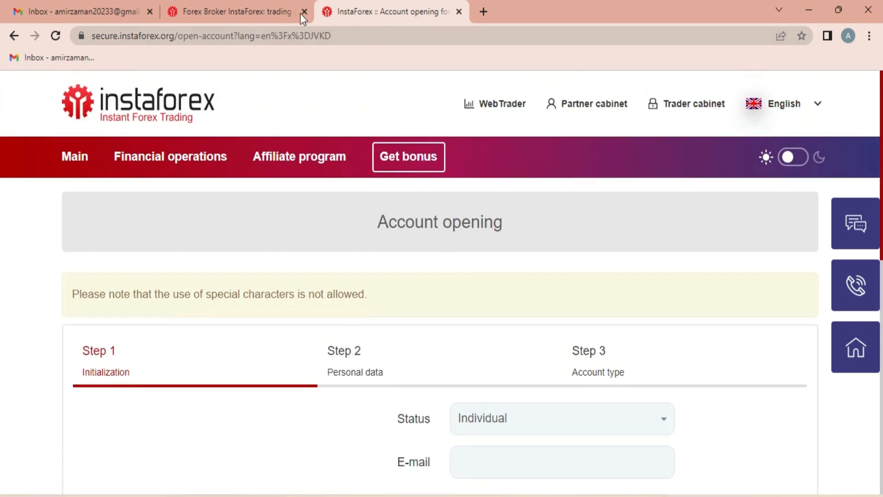
click(290, 13)
scroll(688, 233, down, 2)
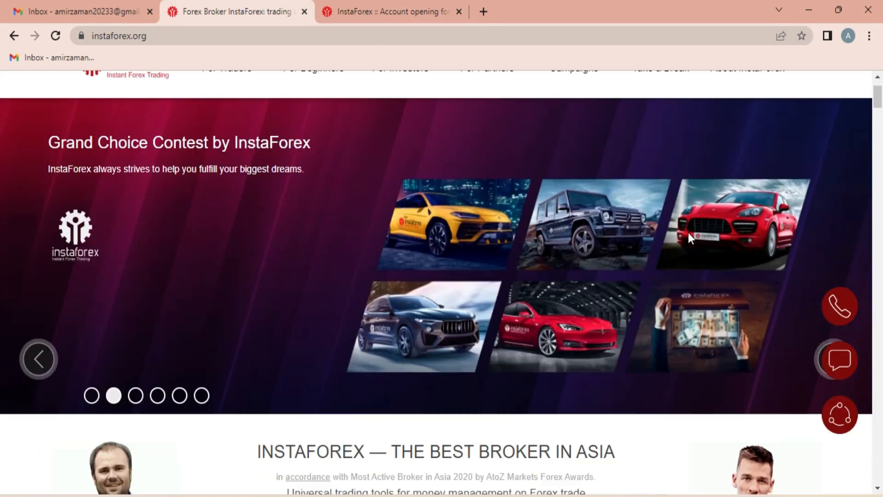
scroll(688, 233, down, 7)
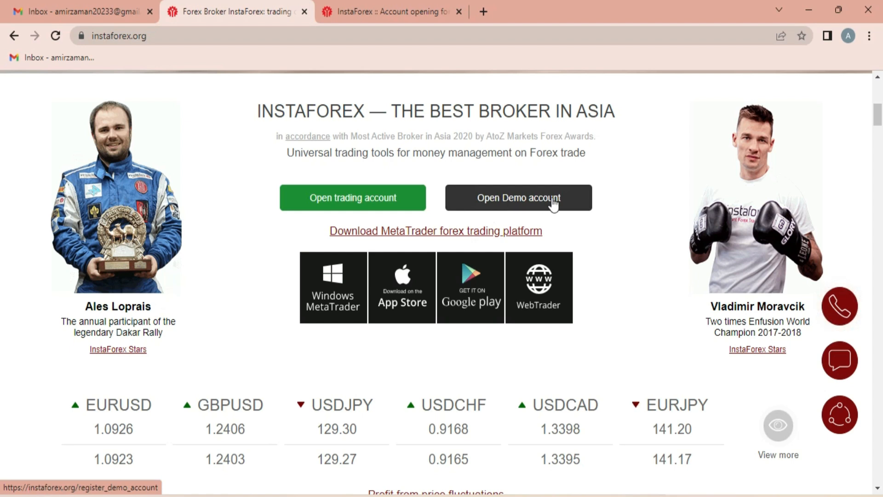
click(368, 201)
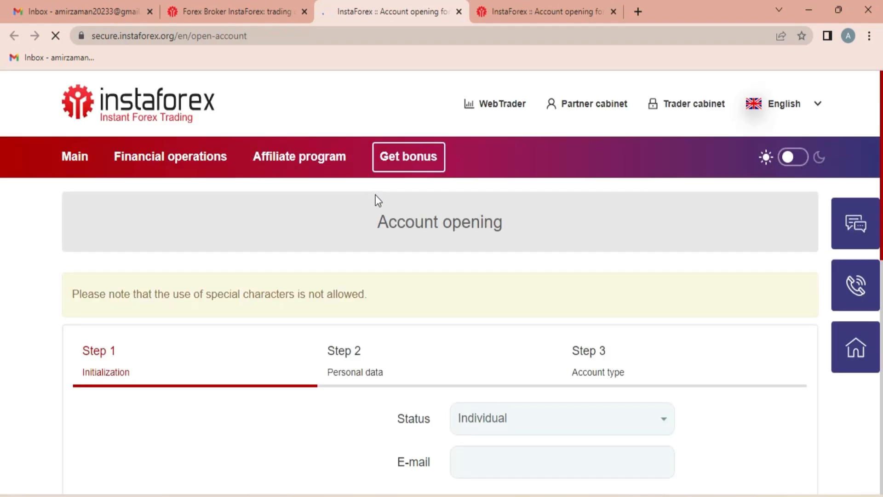
scroll(505, 318, down, 2)
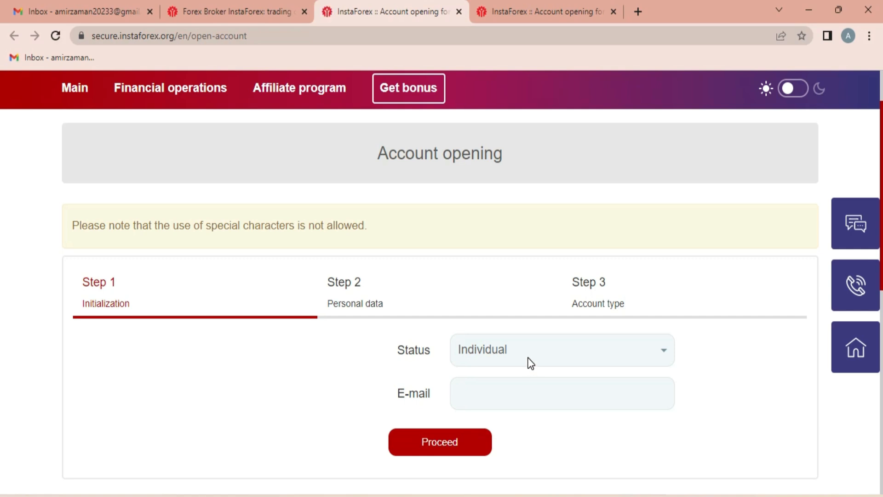
click(515, 8)
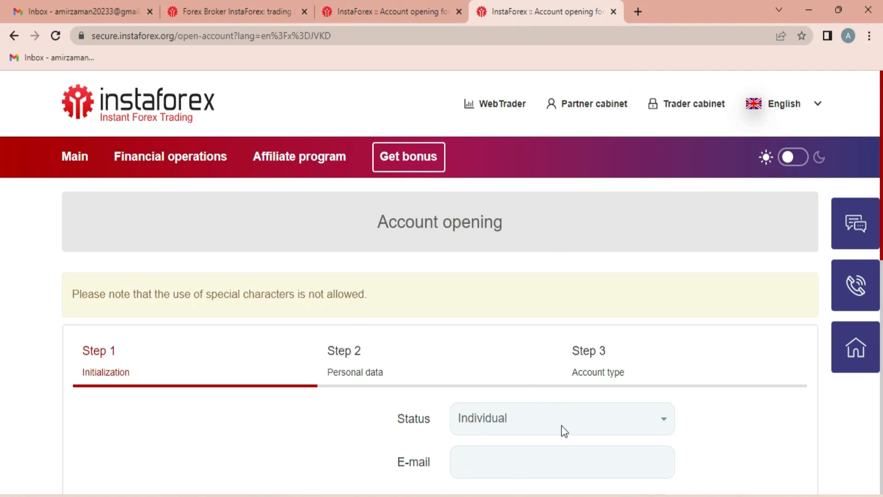
scroll(620, 479, down, 4)
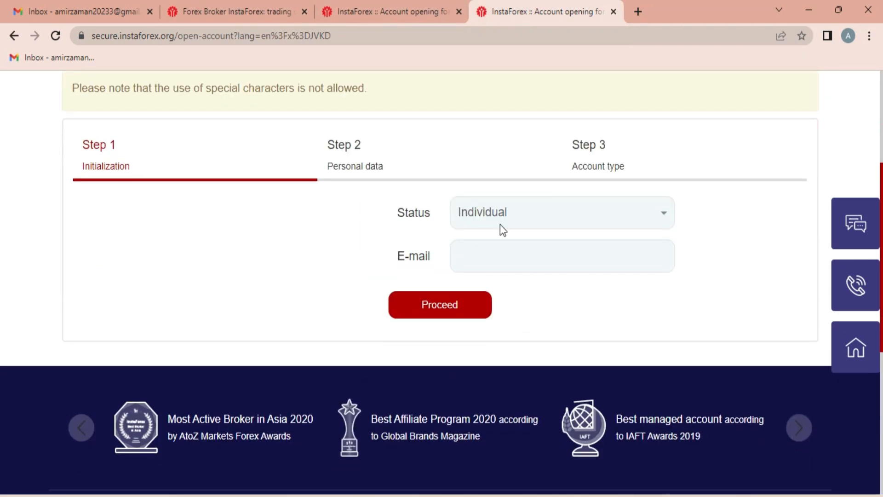
scroll(523, 266, up, 3)
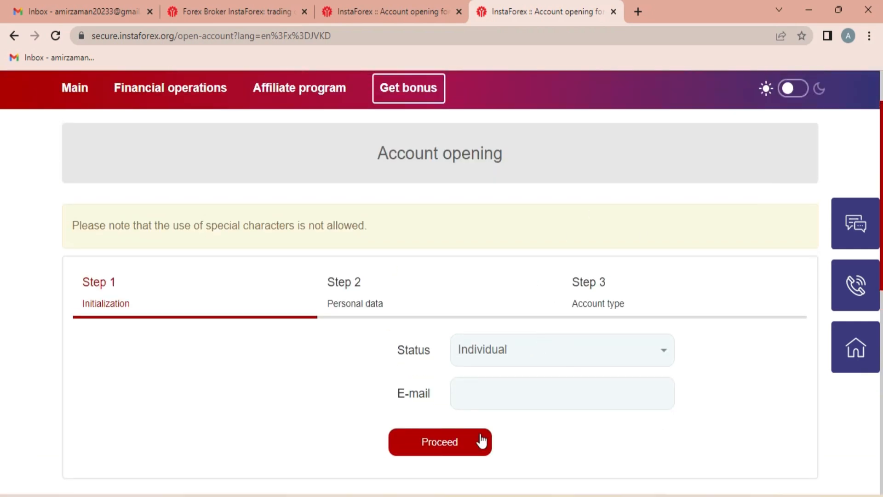
- Copy the e-mail address from the Word notes into the form's E-mail field
click(472, 397)
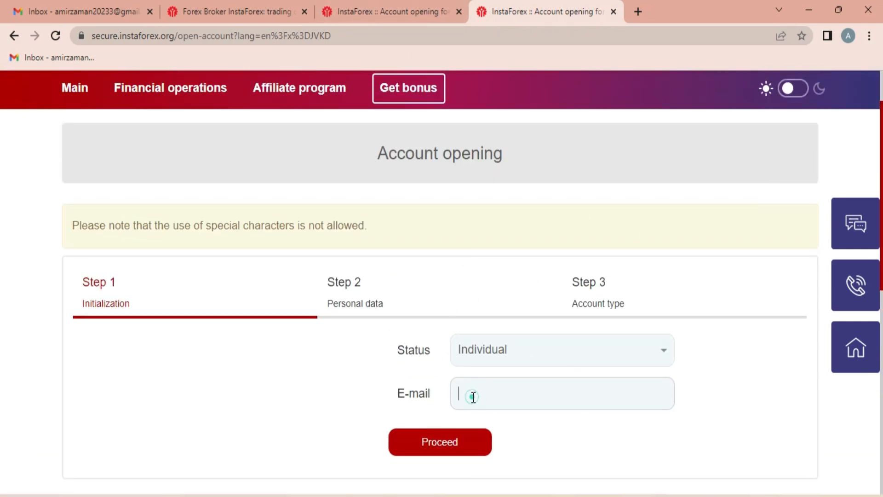
key(alt+Tab)
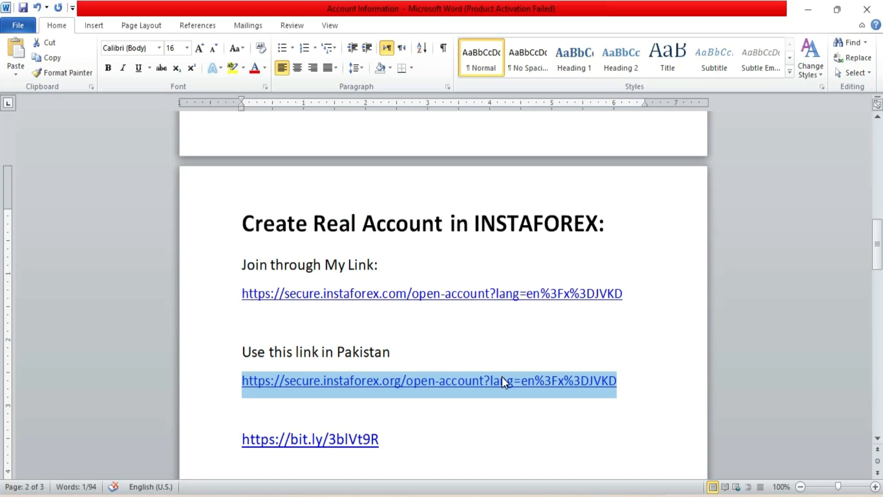
scroll(501, 377, down, 10)
scroll(505, 352, down, 2)
scroll(506, 350, up, 2)
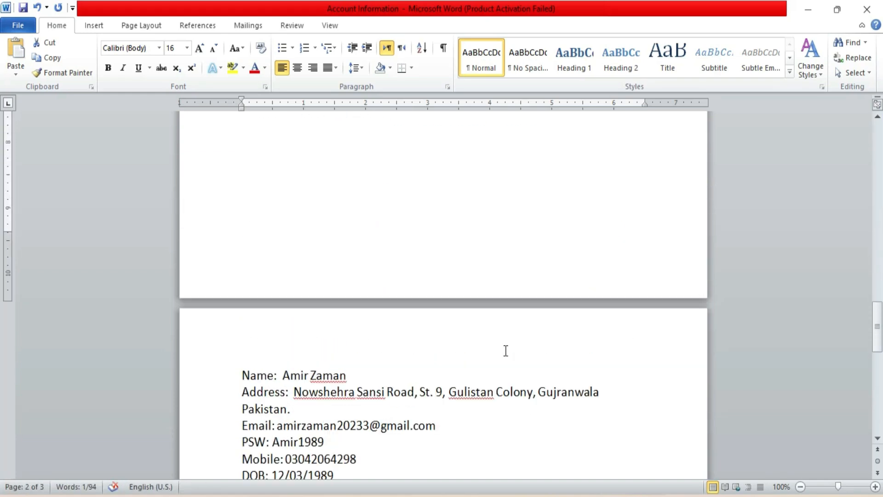
scroll(434, 410, down, 1)
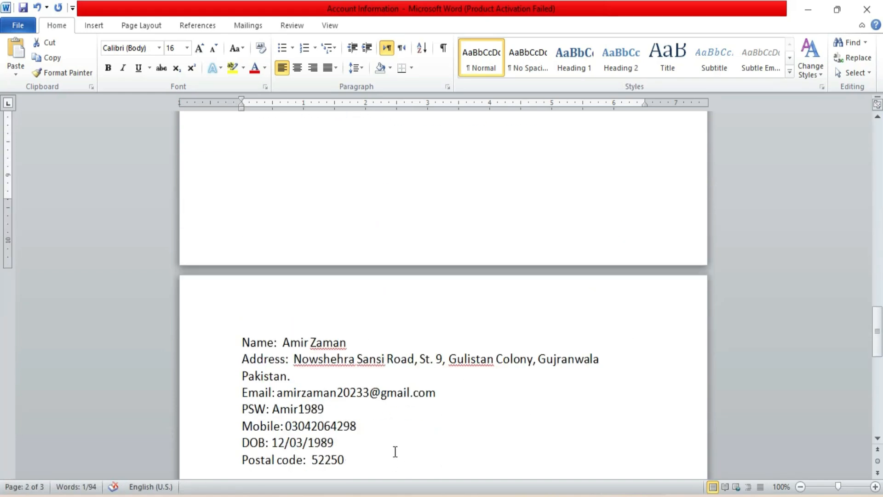
scroll(395, 452, down, 1)
double_click(444, 359)
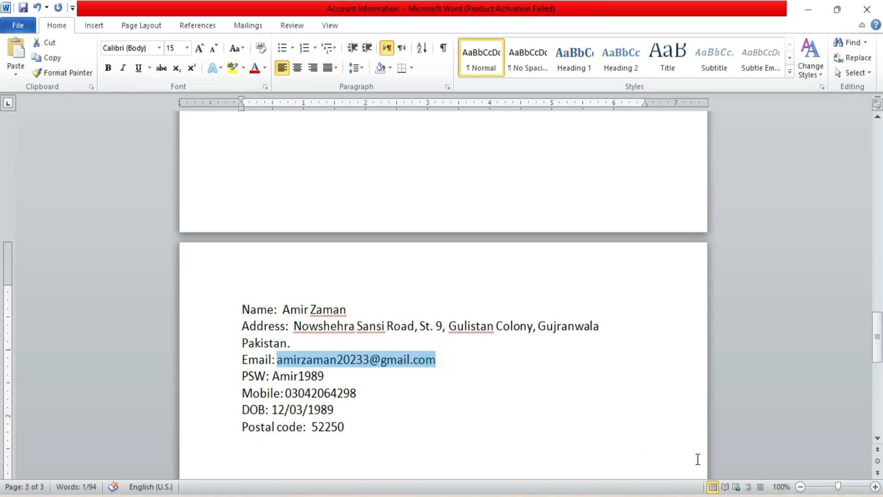
key(alt+Tab)
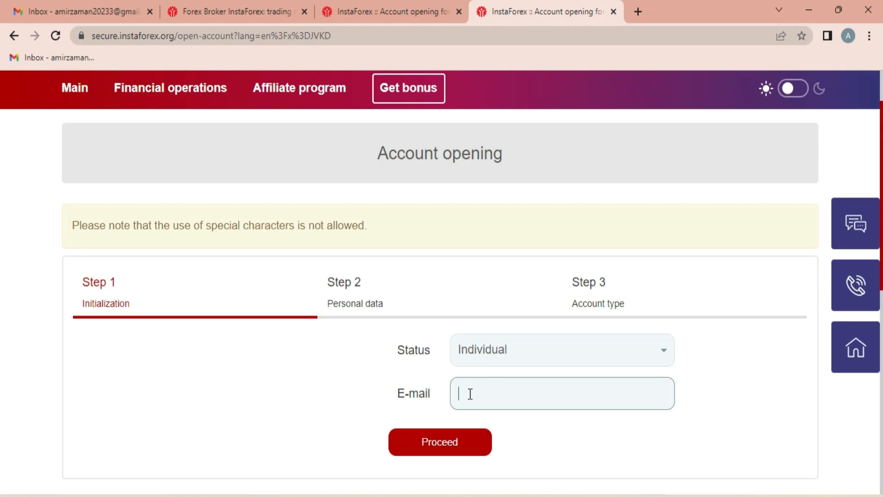
key(ctrl+v)
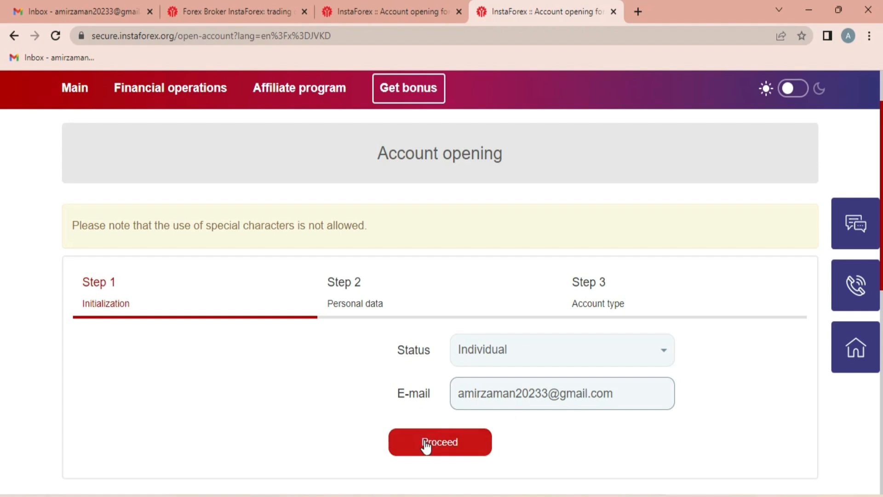
- Keep Status as Individual and submit Step 1 with Proceed
click(496, 353)
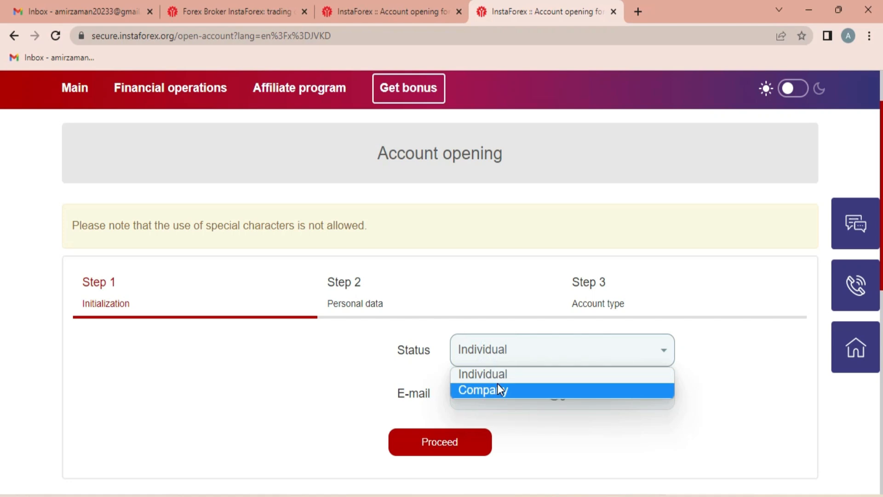
click(376, 384)
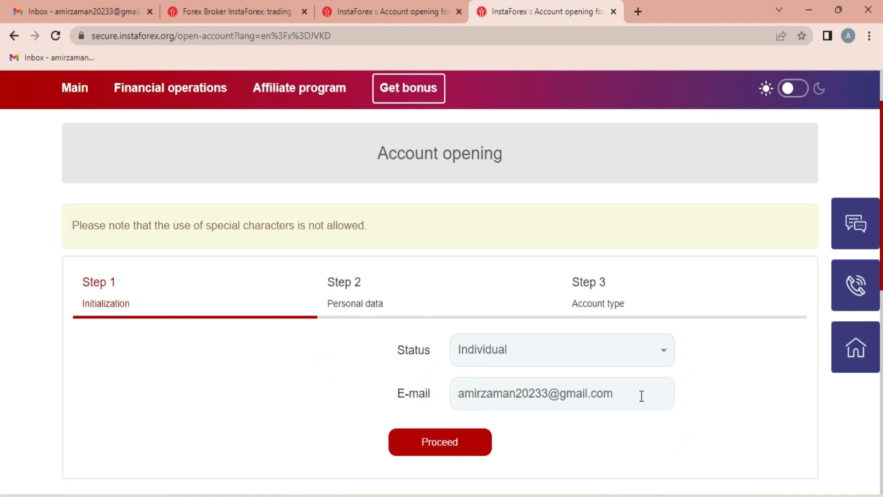
click(429, 449)
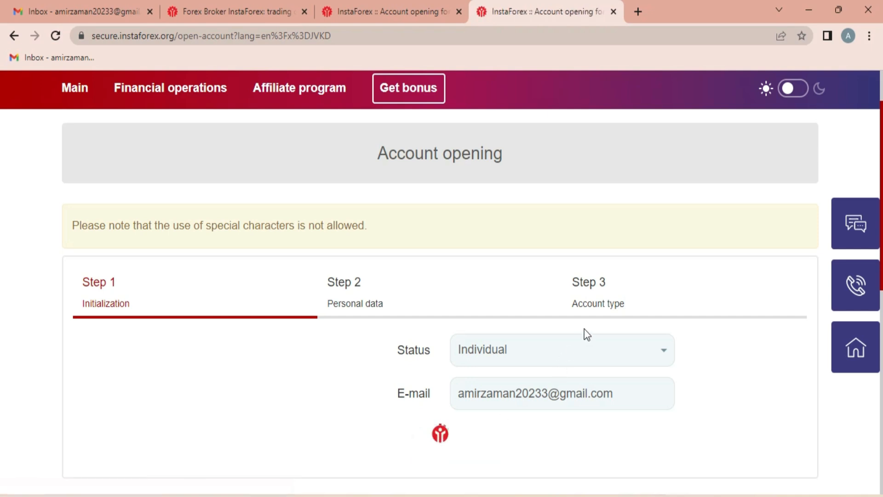
scroll(543, 137, down, 5)
- Copy the residential address from the Word notes
scroll(538, 147, down, 1)
scroll(533, 158, up, 4)
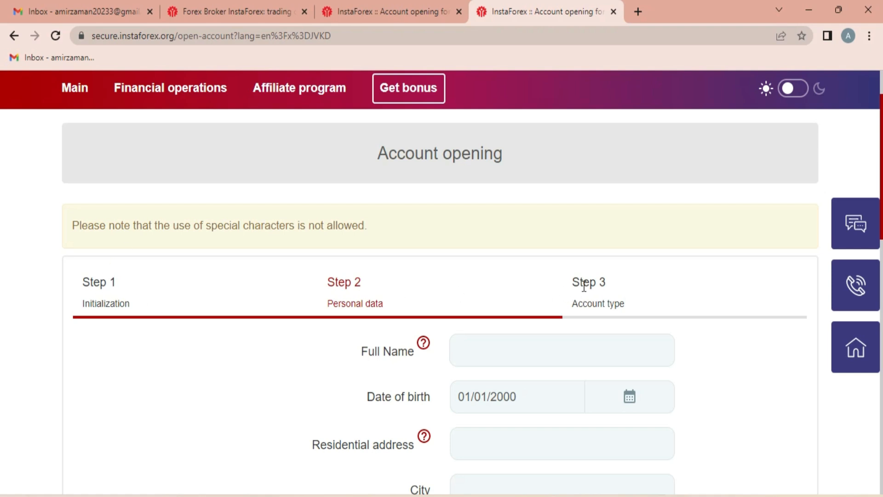
scroll(386, 254, down, 3)
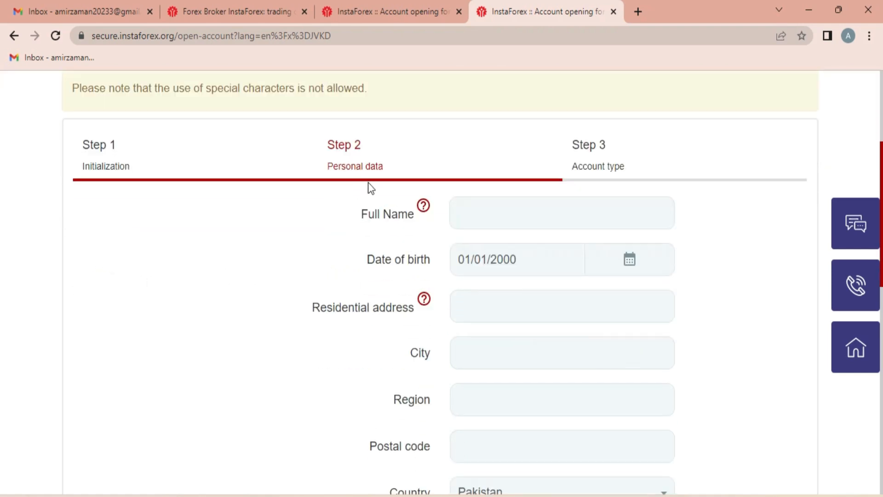
scroll(379, 178, down, 2)
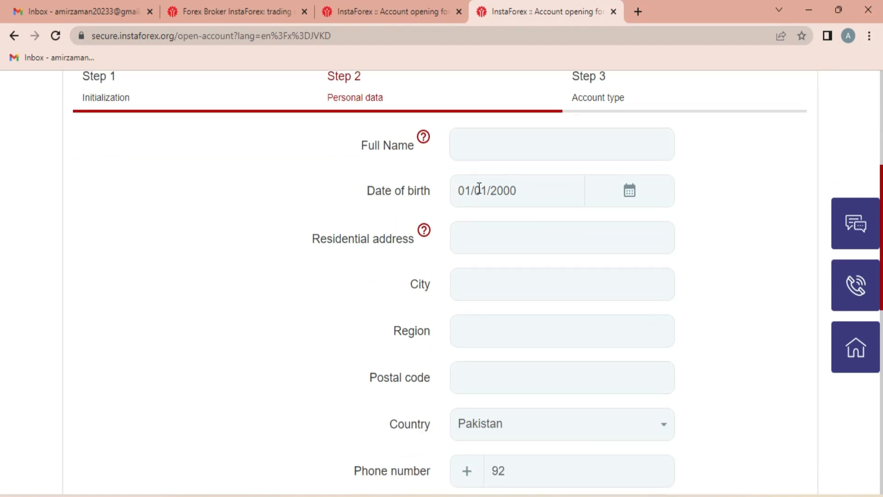
scroll(500, 205, up, 2)
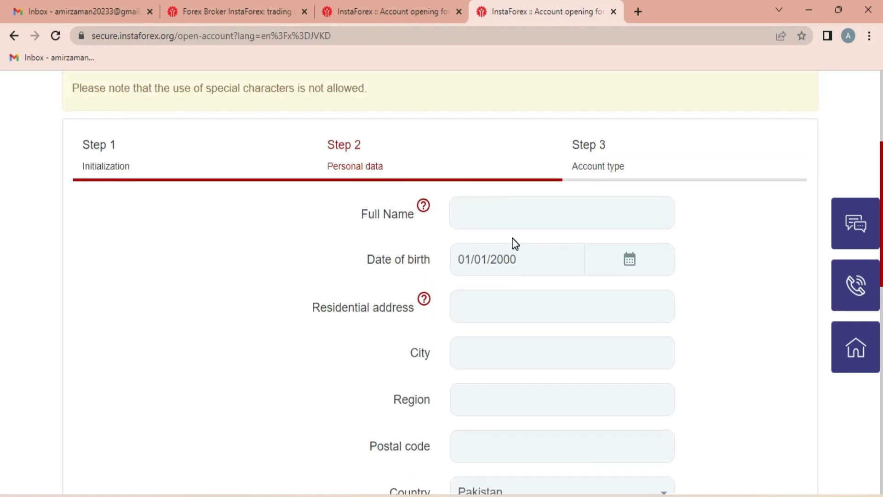
scroll(516, 244, down, 2)
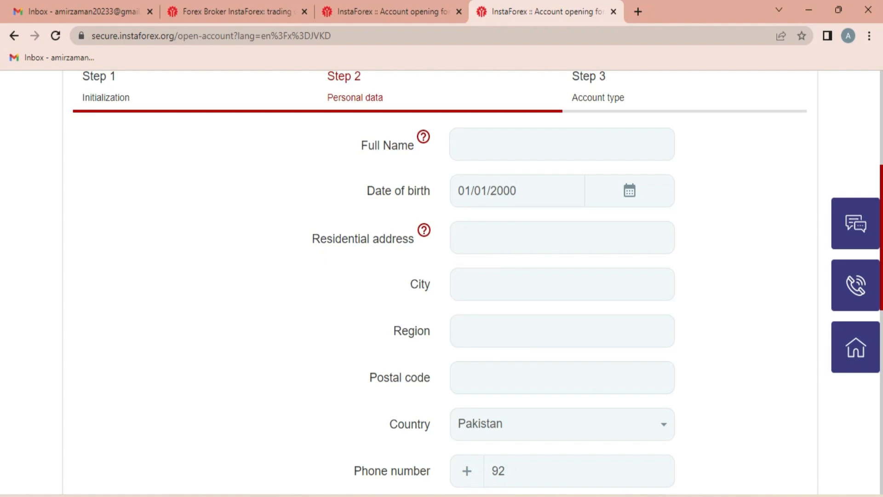
key(alt+Tab)
drag(357, 309, 475, 328)
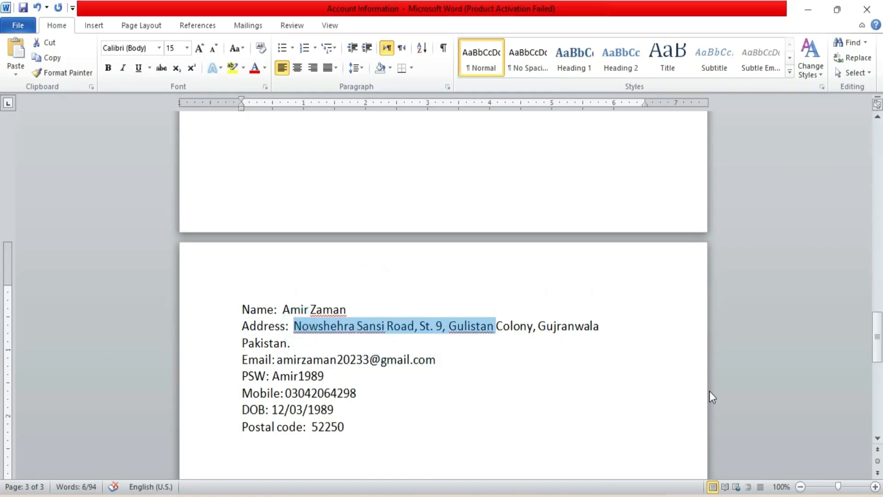
shift+click(290, 343)
key(ctrl+c)
key(alt+Tab)
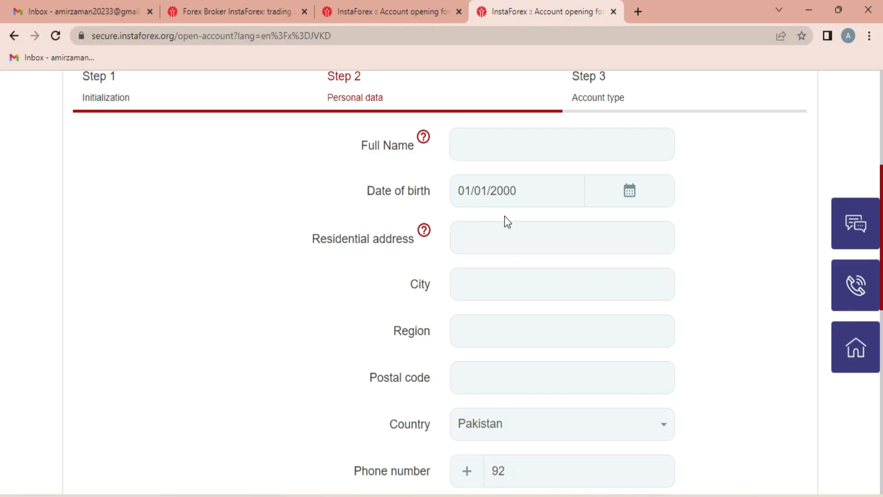
- Enter the account holder's full name, remaining personal details and postal code on the Step 2 form
click(489, 148)
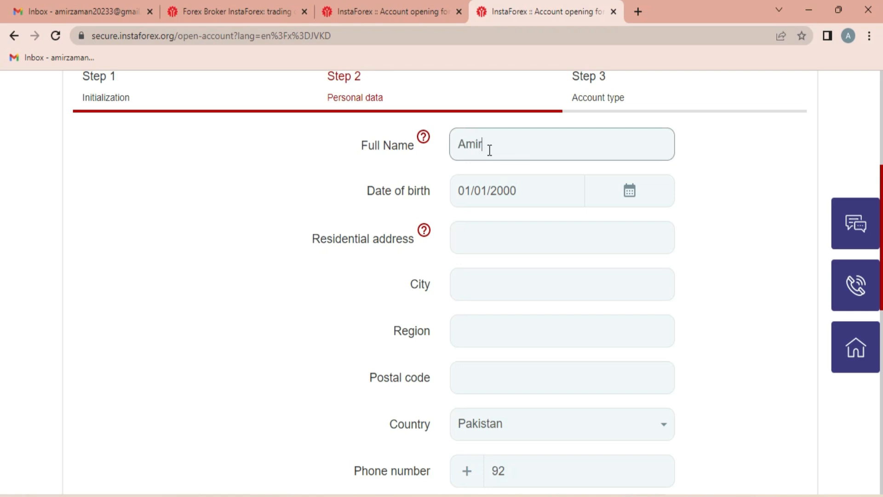
key(Tab)
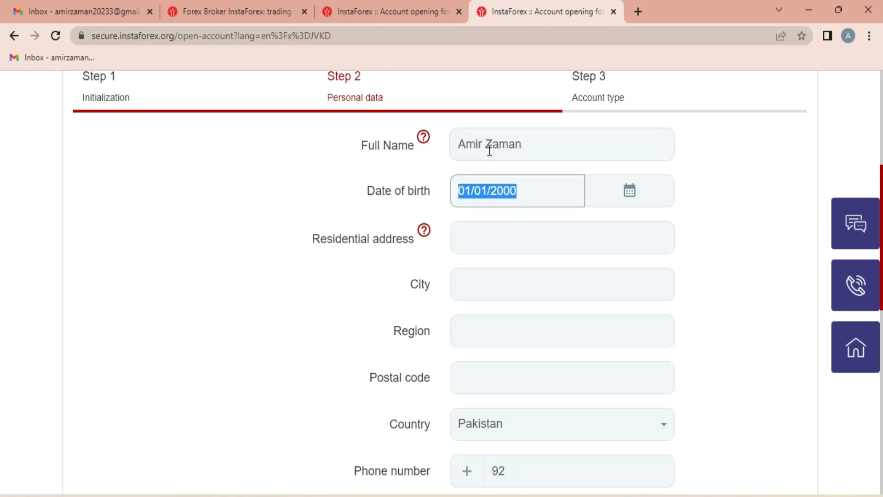
key(alt+Tab)
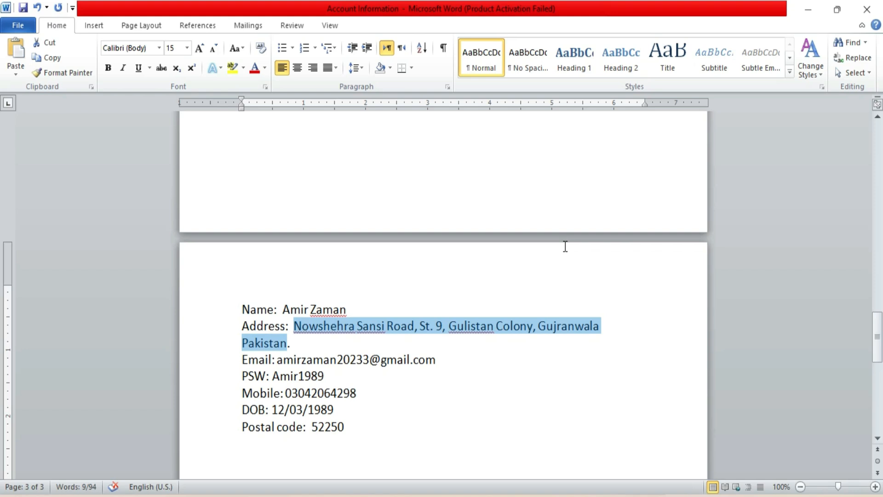
key(alt+Tab)
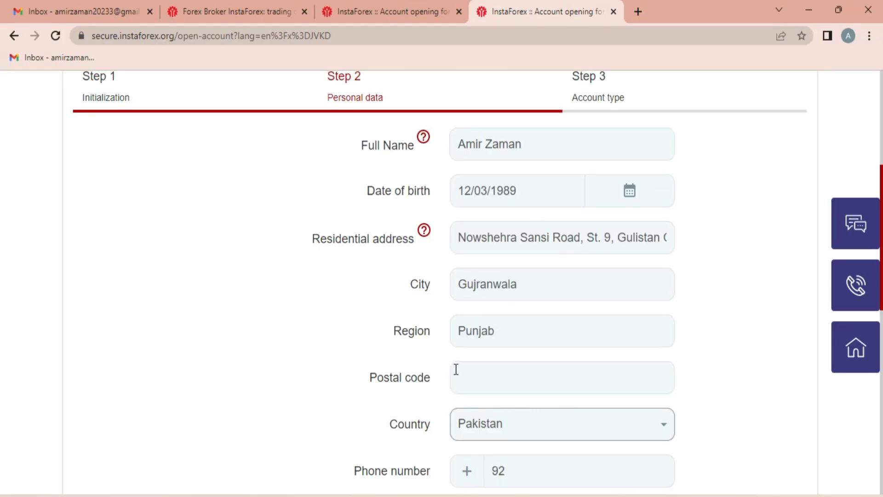
click(469, 375)
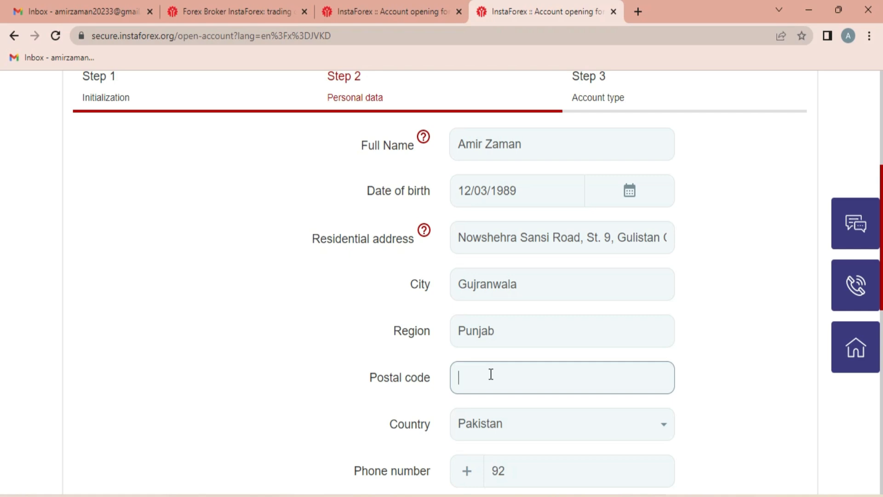
text(52250)
scroll(469, 279, down, 3)
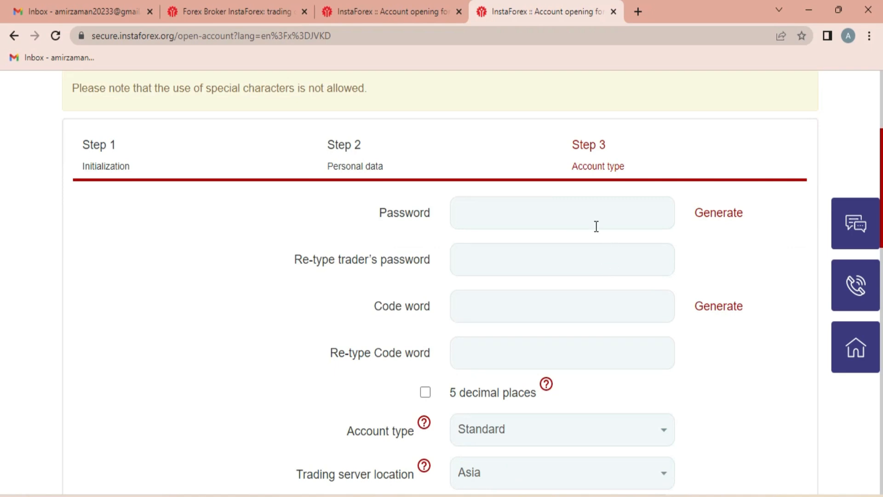
- Auto-generate the trader password and the code word on the Step 3 form
scroll(580, 233, down, 1)
scroll(562, 227, up, 1)
click(713, 214)
click(720, 307)
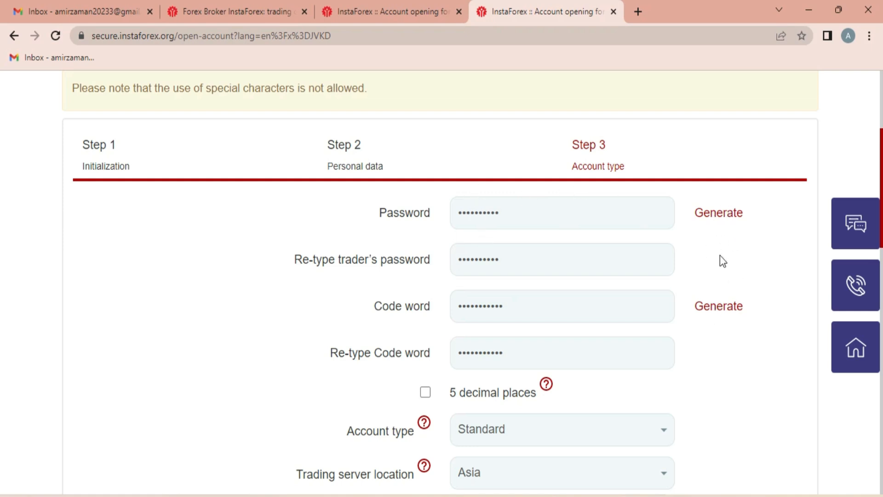
scroll(720, 255, down, 5)
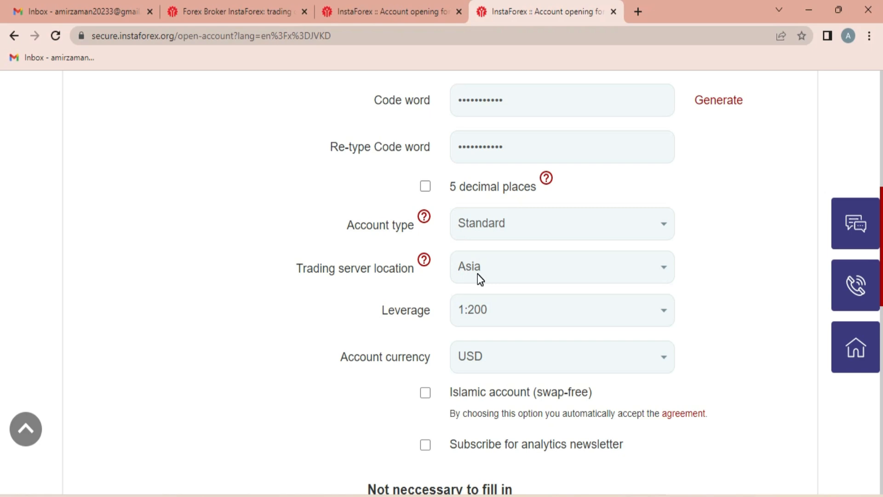
- Select Europe for the trading server location and 1:1000 for leverage
click(479, 276)
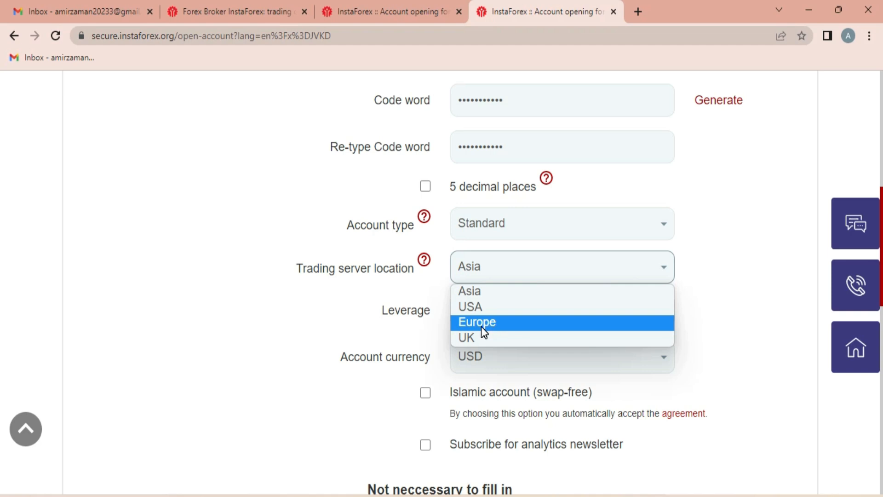
click(483, 331)
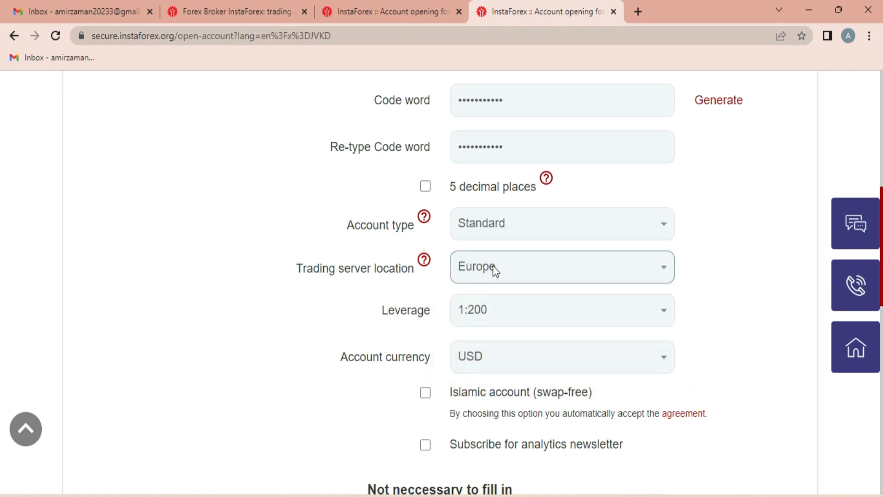
scroll(493, 260, down, 2)
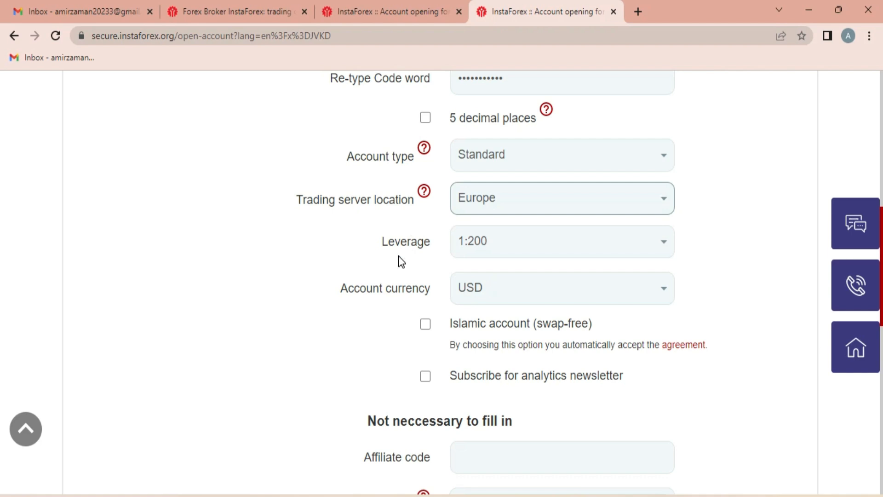
click(558, 251)
scroll(524, 346, down, 2)
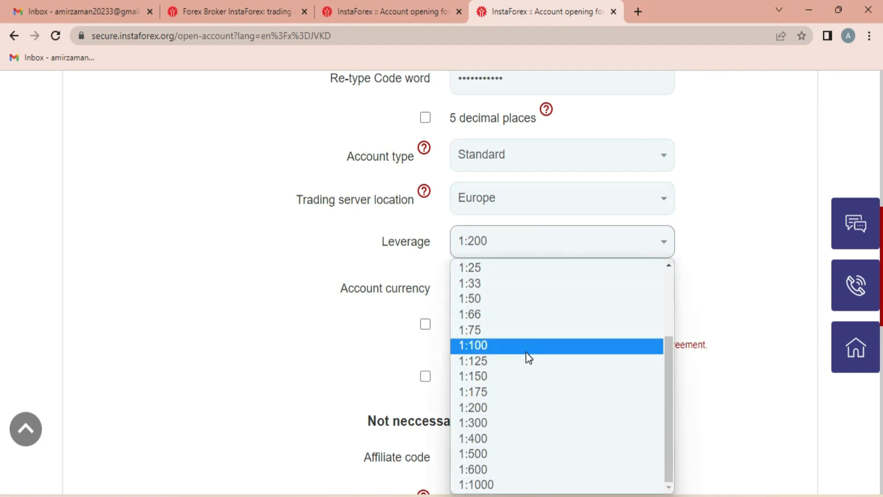
click(491, 486)
scroll(503, 248, down, 1)
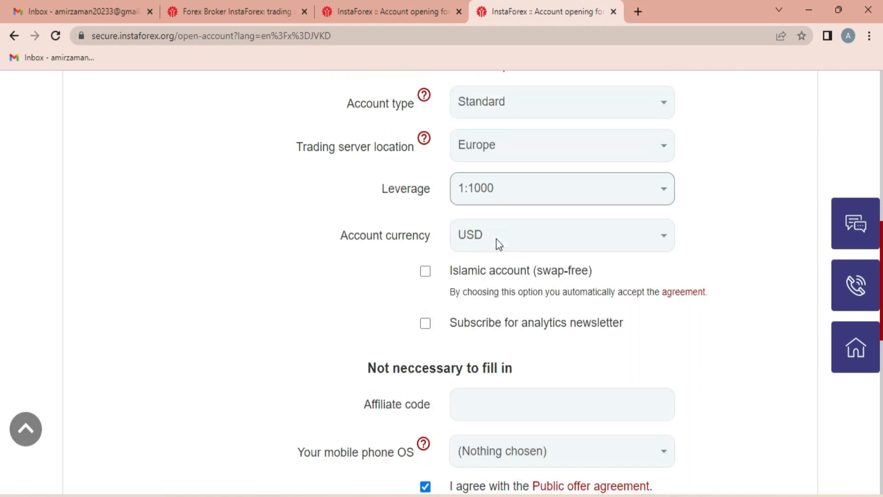
scroll(499, 244, down, 2)
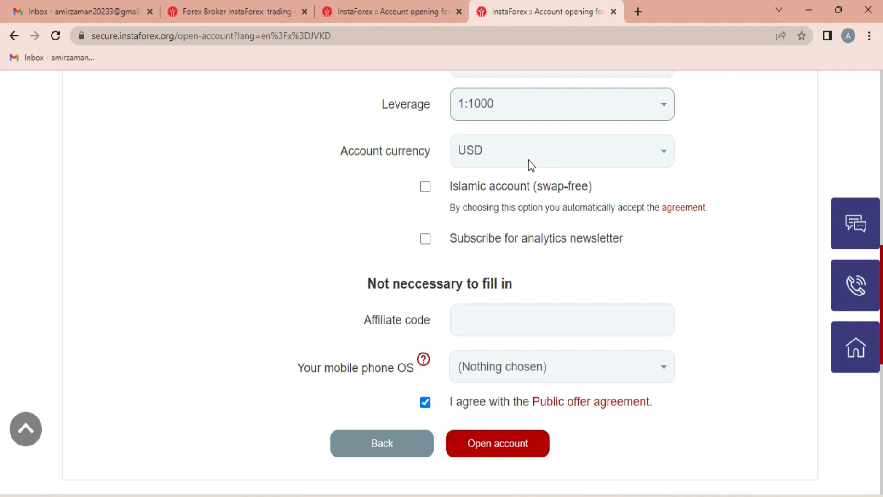
click(426, 187)
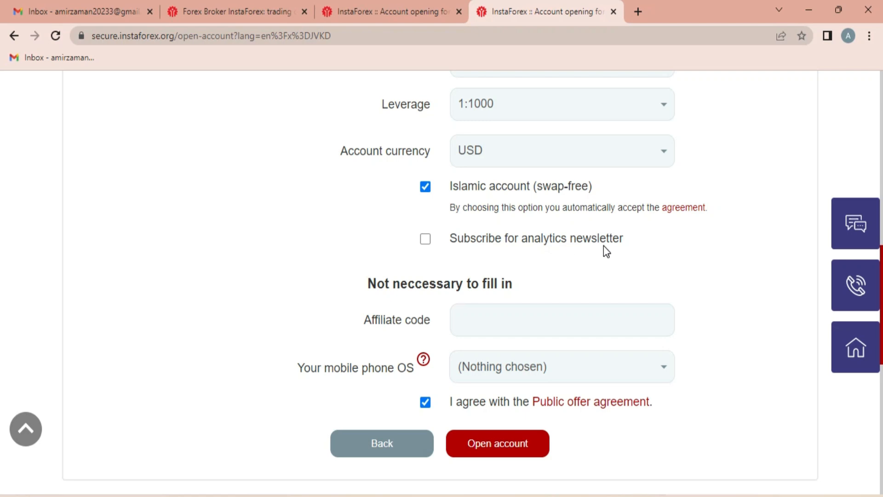
click(426, 239)
click(475, 322)
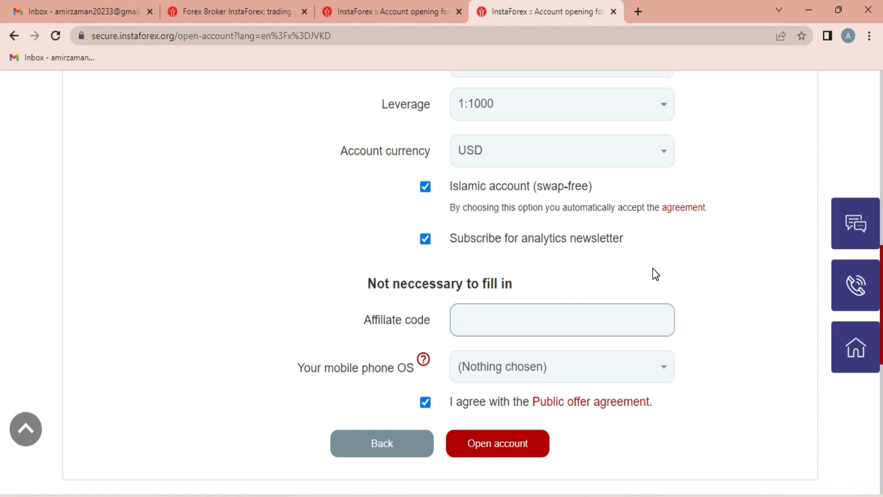
drag(492, 321, 446, 325)
click(468, 318)
click(510, 325)
- Choose Android as the phone OS and submit the account opening form
scroll(516, 316, down, 2)
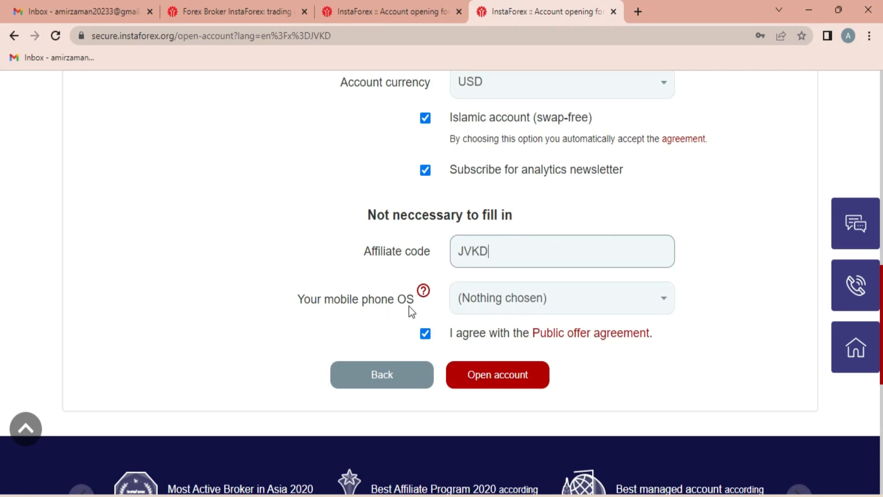
click(530, 305)
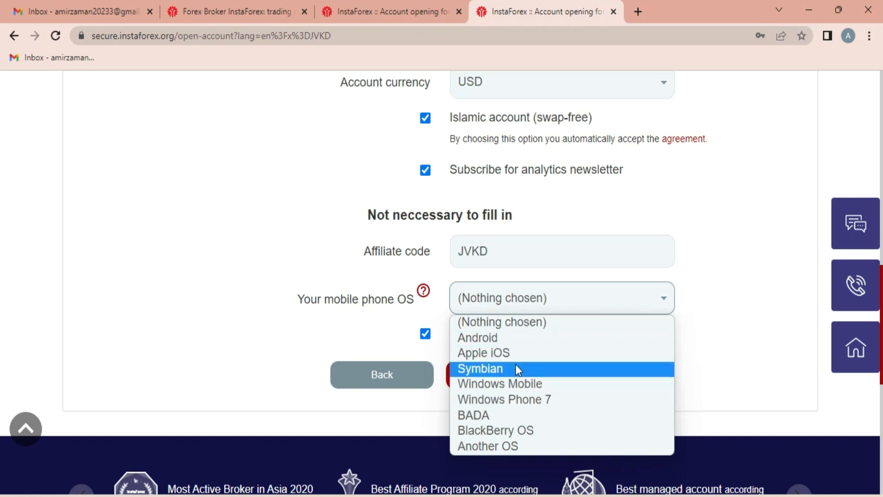
click(494, 337)
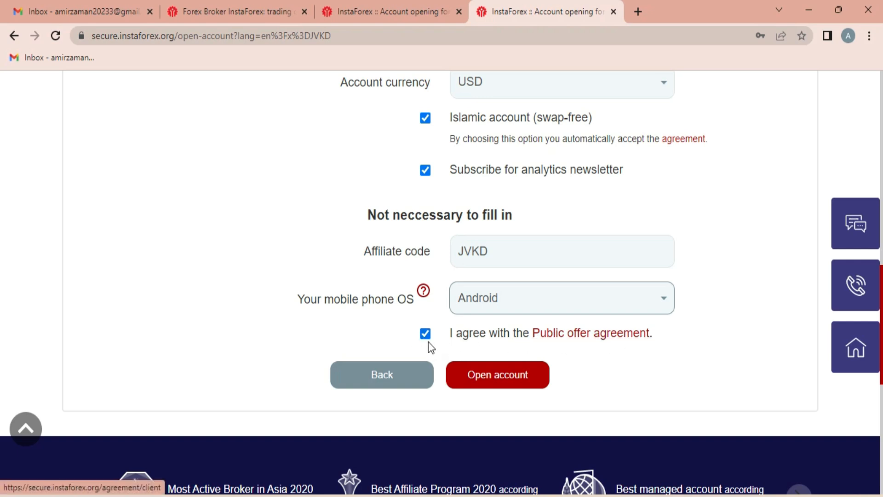
click(501, 382)
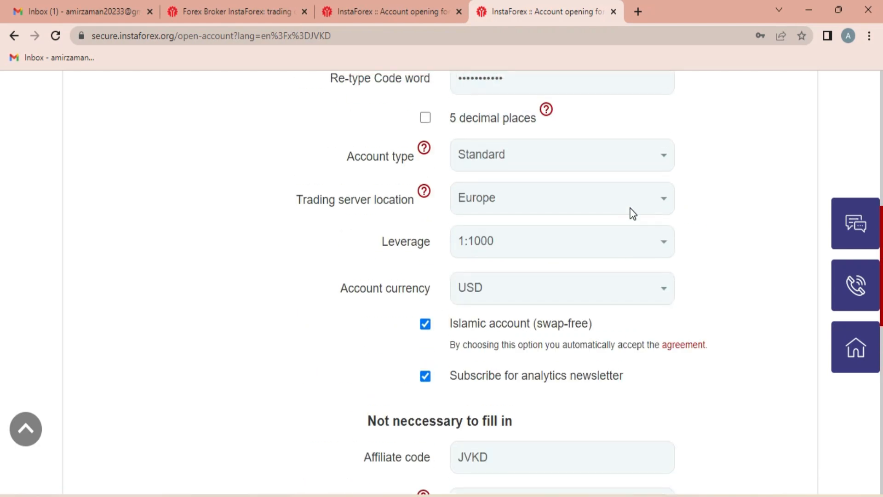
scroll(474, 235, down, 9)
scroll(450, 228, down, 1)
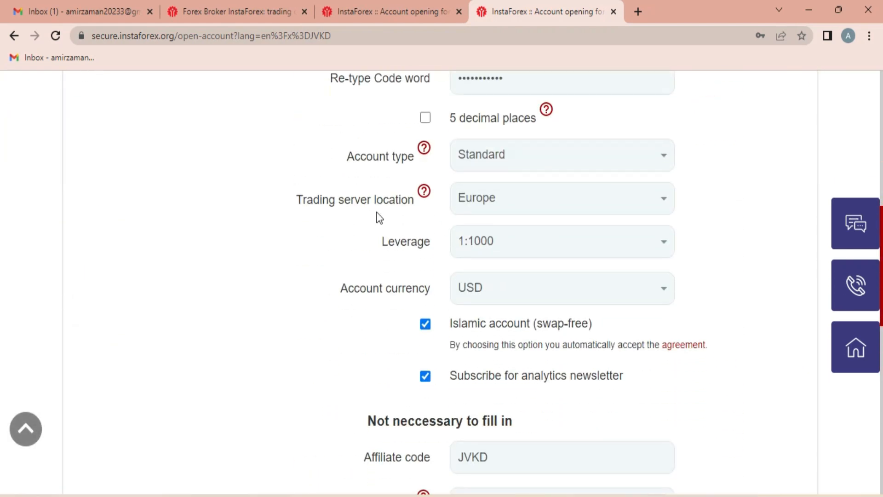
- Read the login details in Gmail's 'InstaForex account opened' email, then return to the InstaForex tab
click(51, 14)
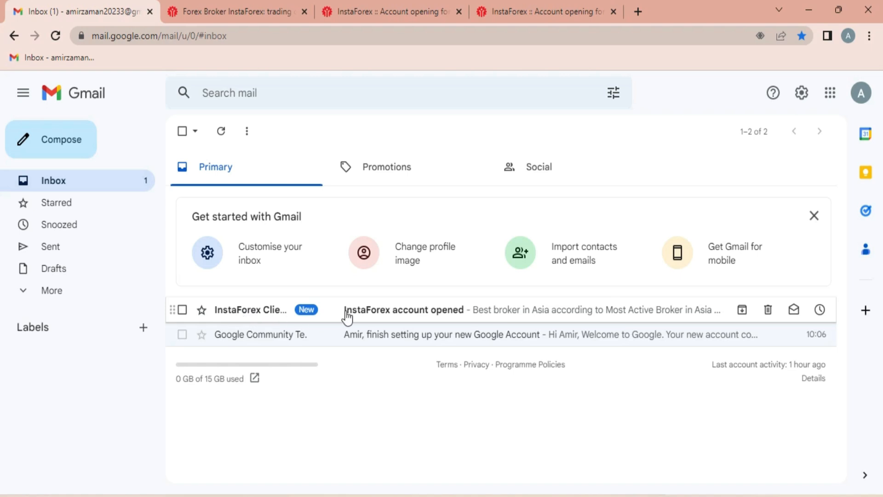
click(395, 313)
scroll(506, 239, down, 4)
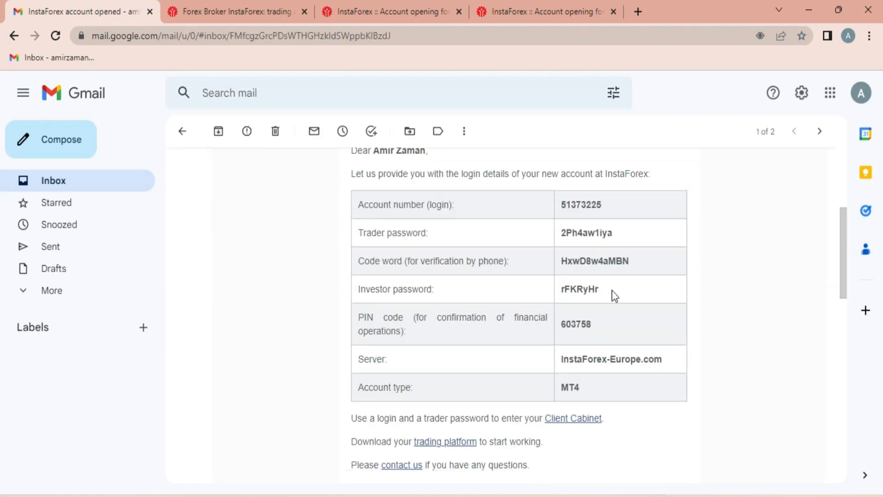
scroll(515, 290, up, 2)
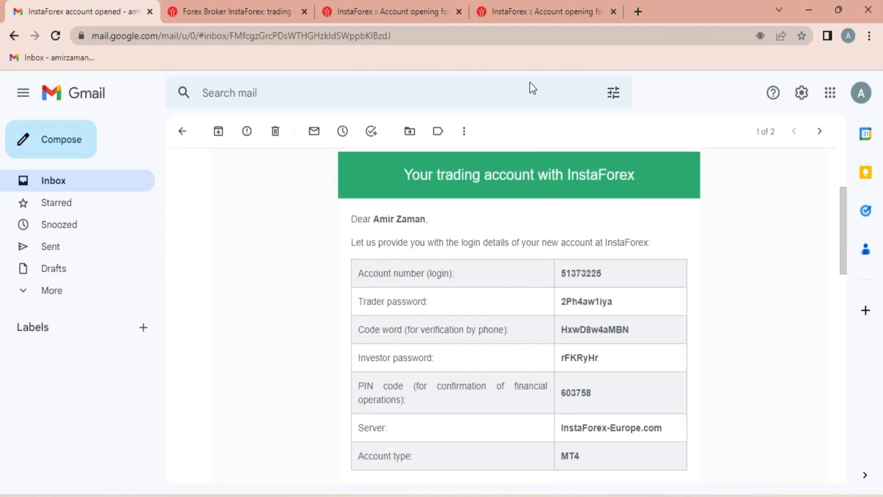
click(531, 14)
scroll(430, 230, down, 6)
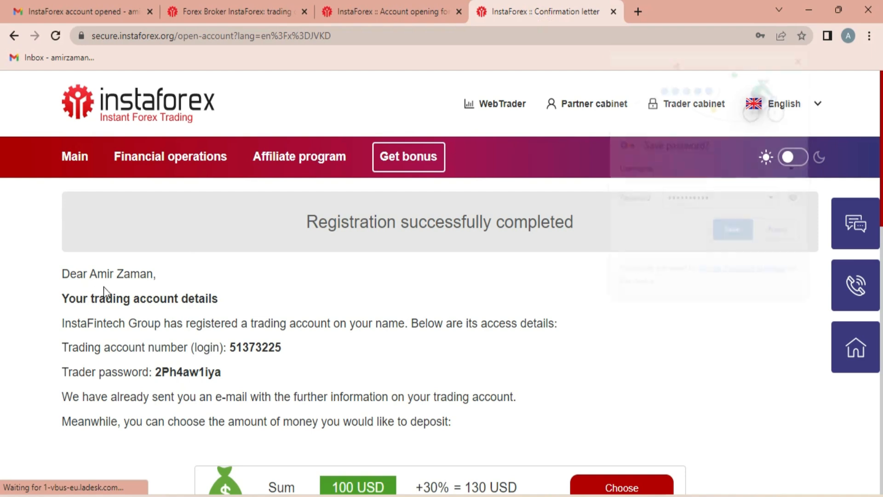
- Decline Chrome's password save, then select the new account number and trader password
scroll(364, 331, down, 2)
click(780, 231)
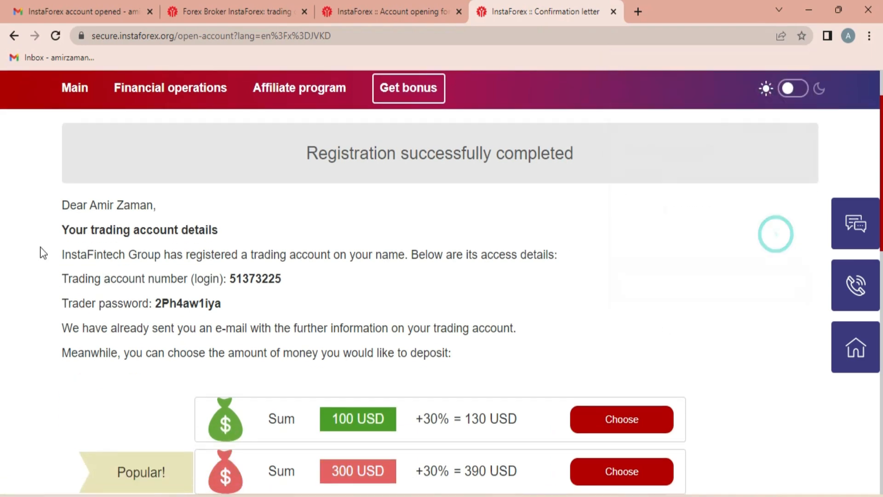
double_click(261, 279)
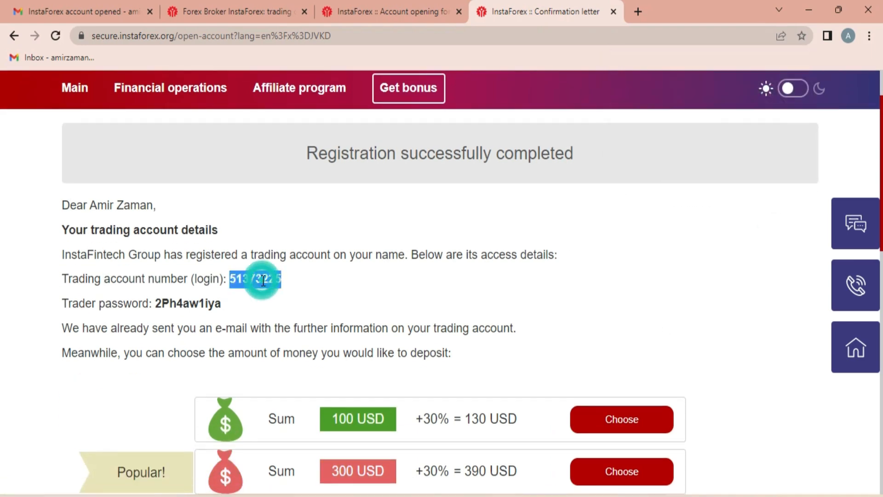
double_click(183, 304)
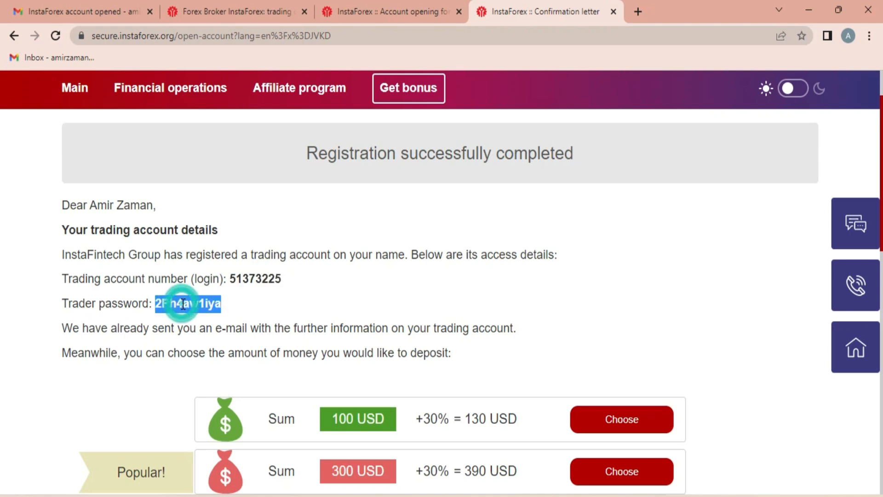
click(62, 204)
click(298, 319)
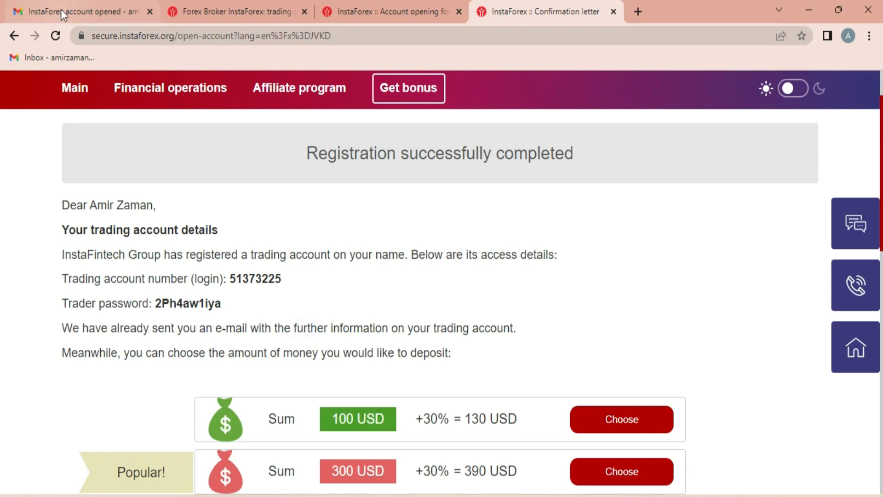
click(61, 12)
scroll(473, 267, down, 1)
scroll(501, 266, up, 1)
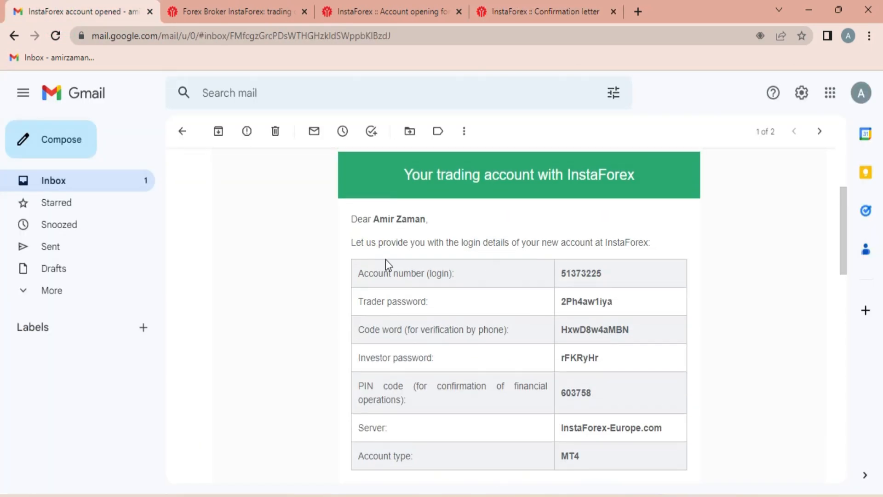
drag(350, 214, 608, 457)
click(739, 383)
scroll(494, 317, down, 1)
scroll(501, 316, up, 1)
drag(361, 224, 639, 457)
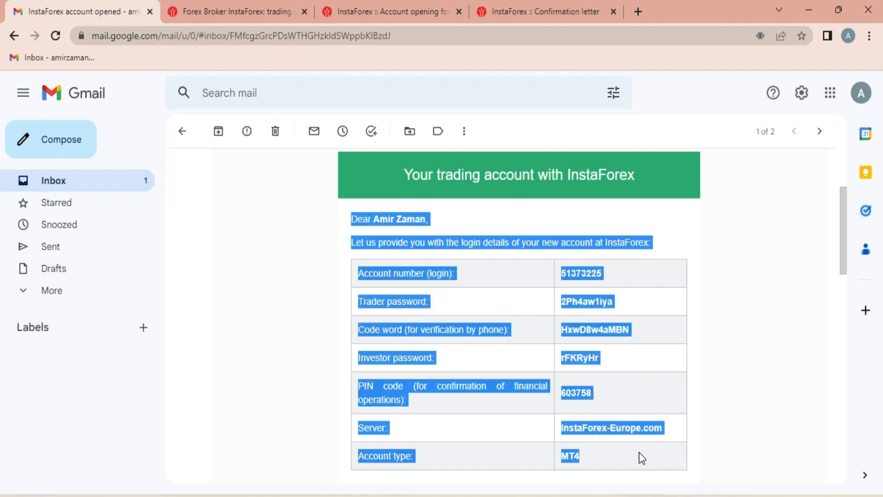
click(714, 388)
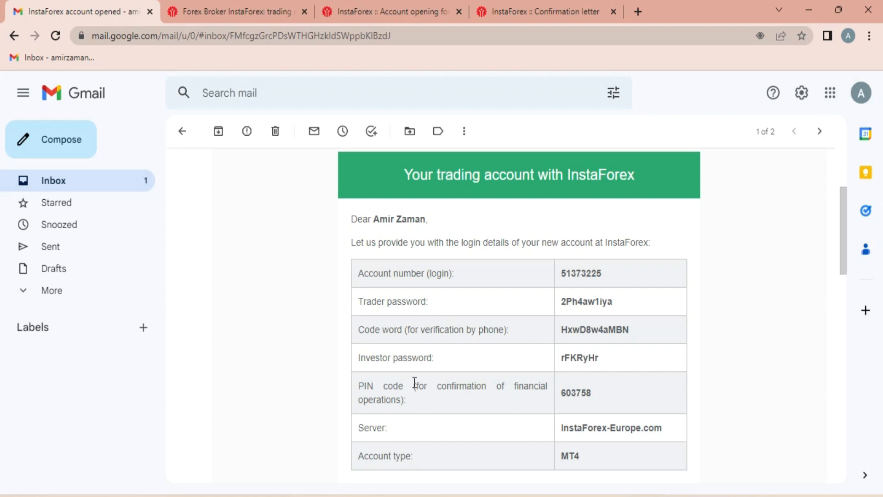
drag(359, 387, 609, 393)
click(631, 394)
double_click(579, 390)
click(635, 392)
double_click(577, 300)
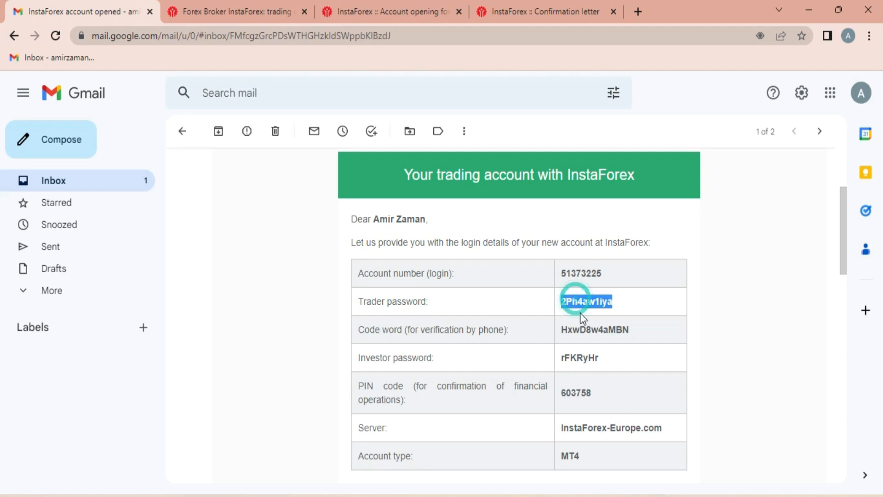
drag(568, 329, 585, 357)
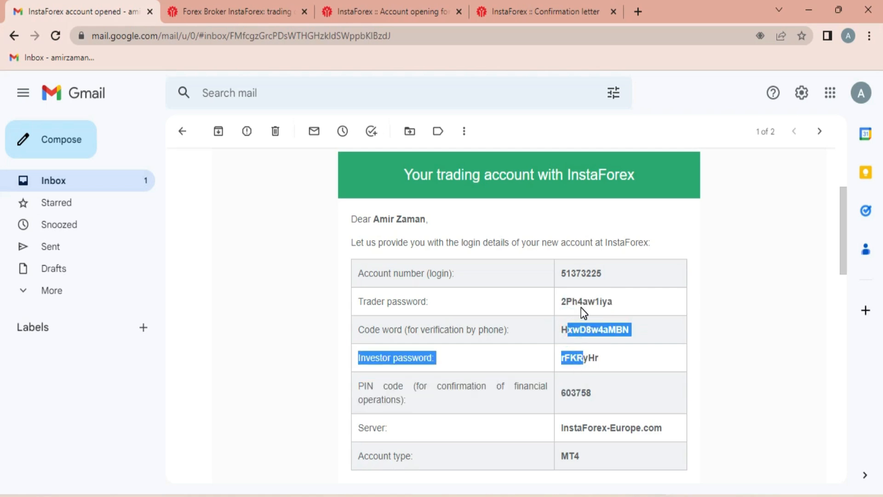
click(720, 312)
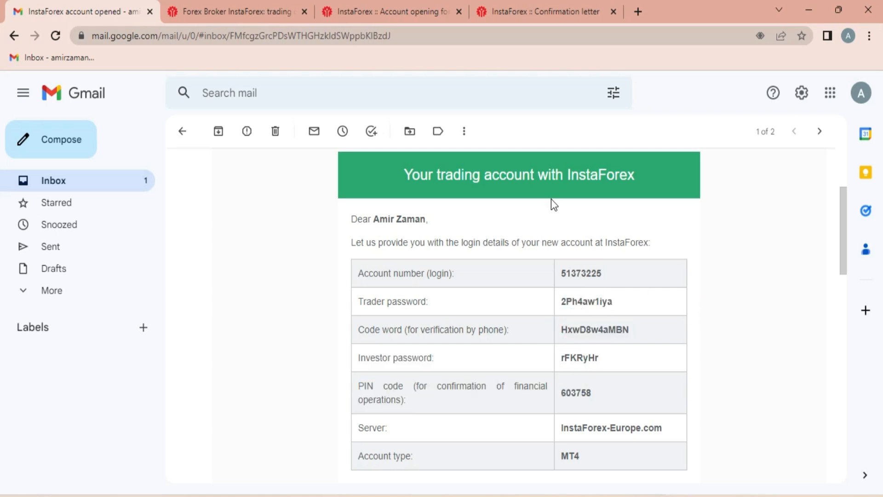
- Load instaforex.org from the address bar and open the Client Login form
click(514, 7)
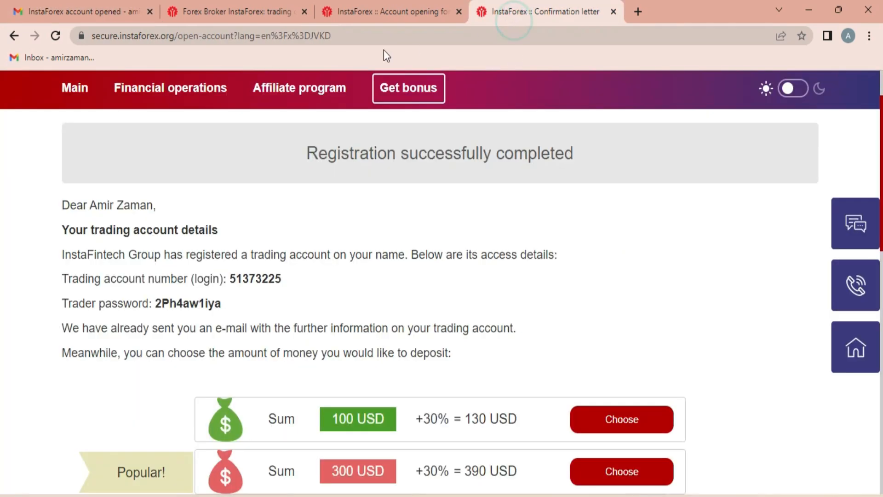
click(414, 9)
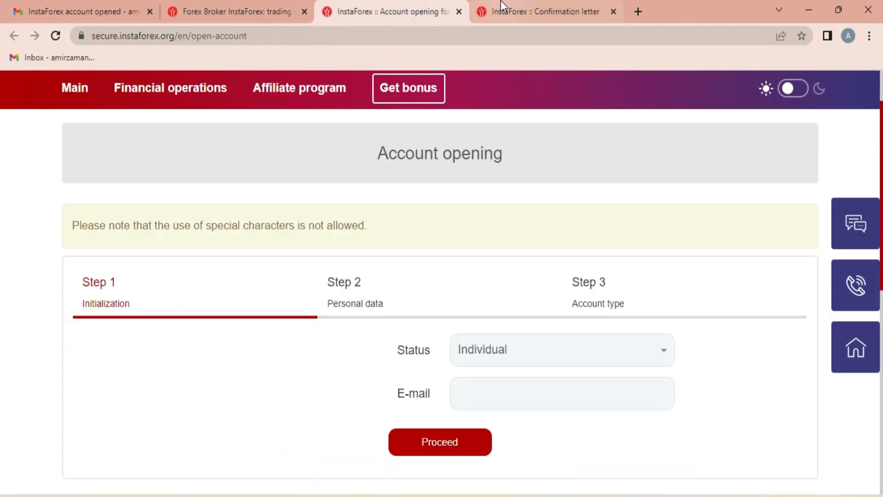
click(573, 13)
click(368, 5)
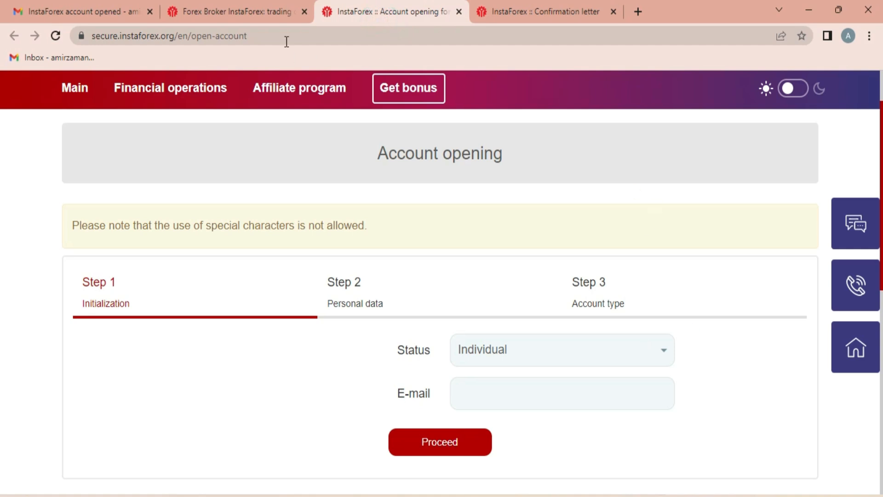
click(258, 35)
text(instaforex.org)
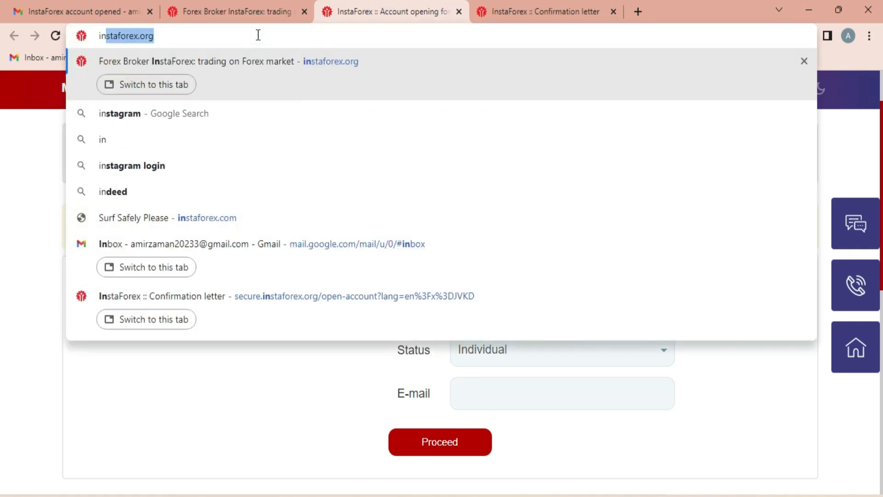
key(Return)
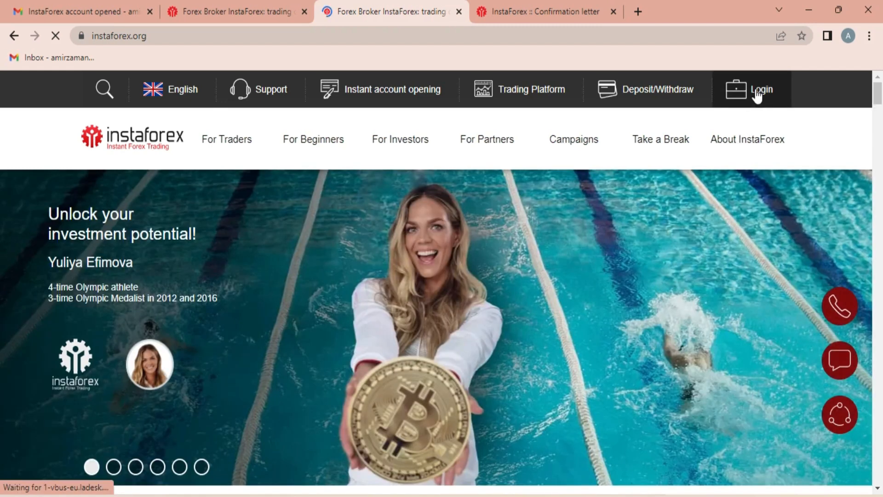
click(757, 97)
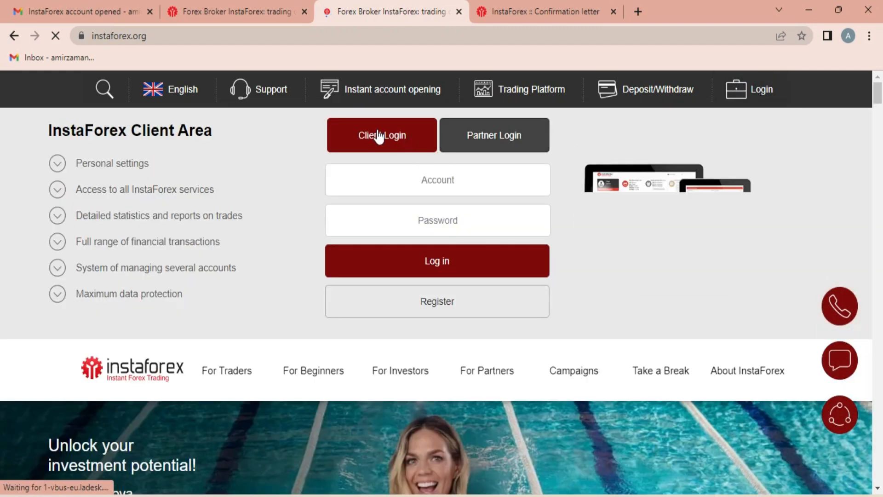
click(400, 143)
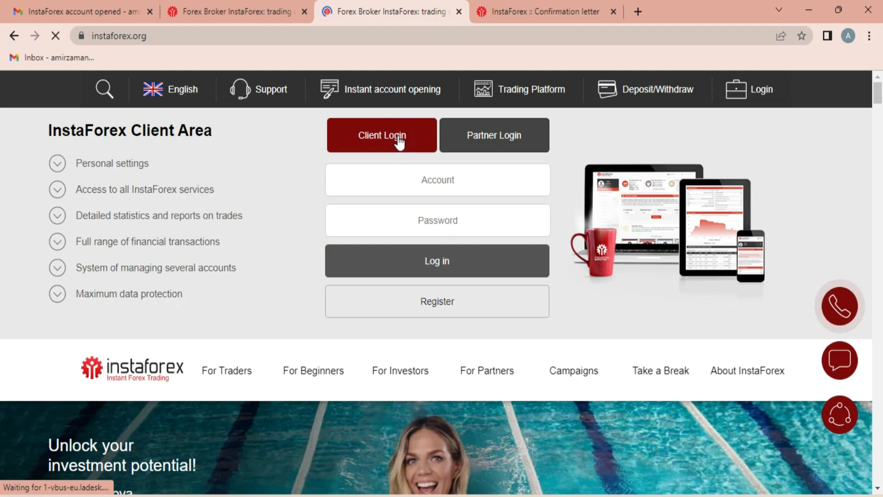
- Copy the account number from the welcome email into the login field
click(415, 176)
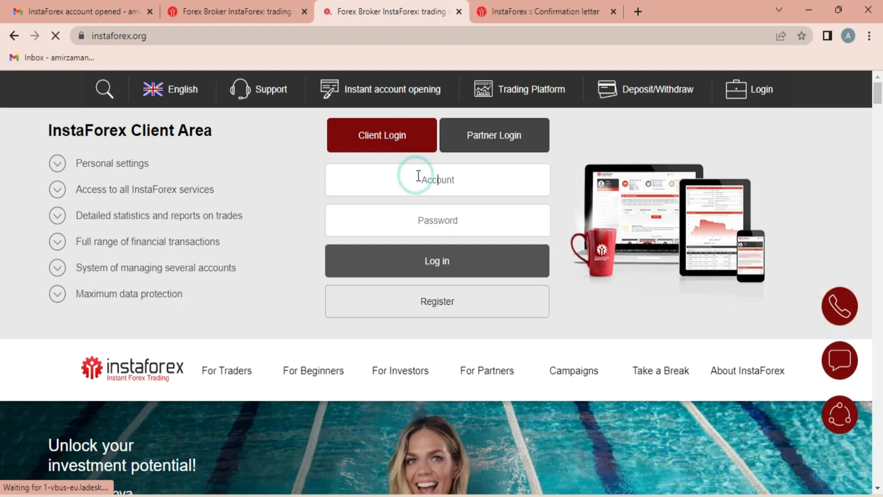
click(49, 1)
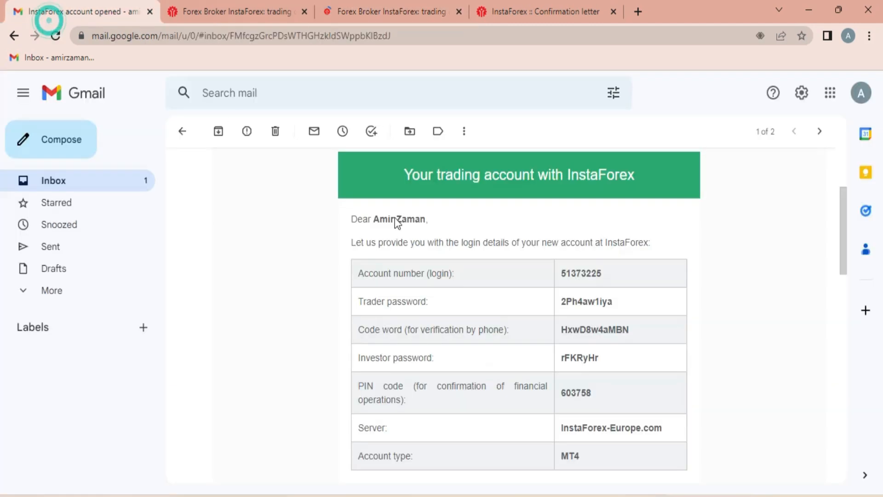
double_click(591, 273)
key(ctrl+c)
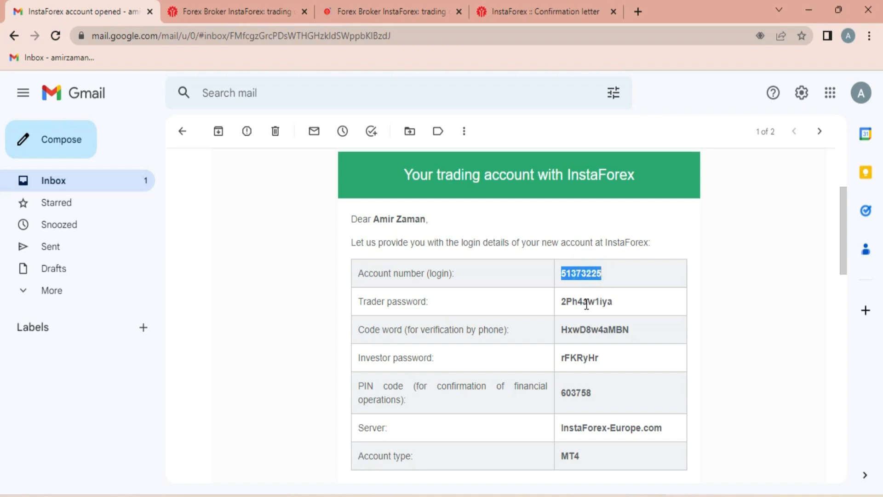
click(253, 16)
click(366, 17)
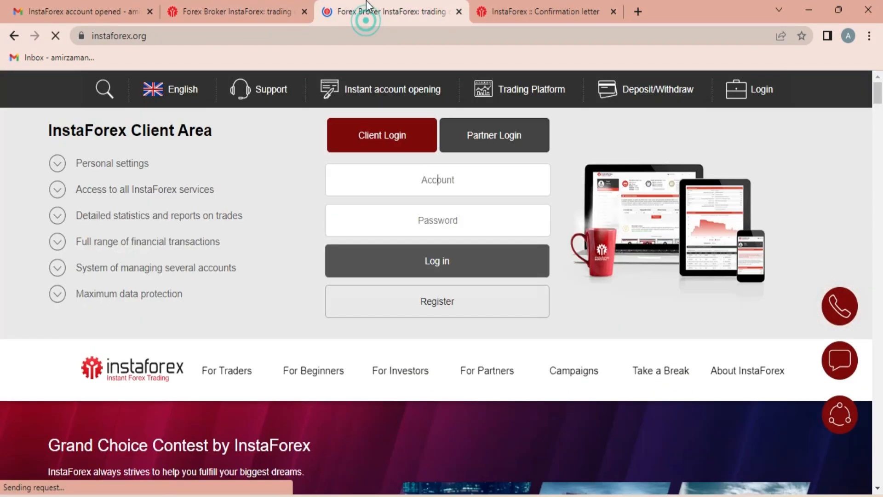
click(305, 12)
click(430, 184)
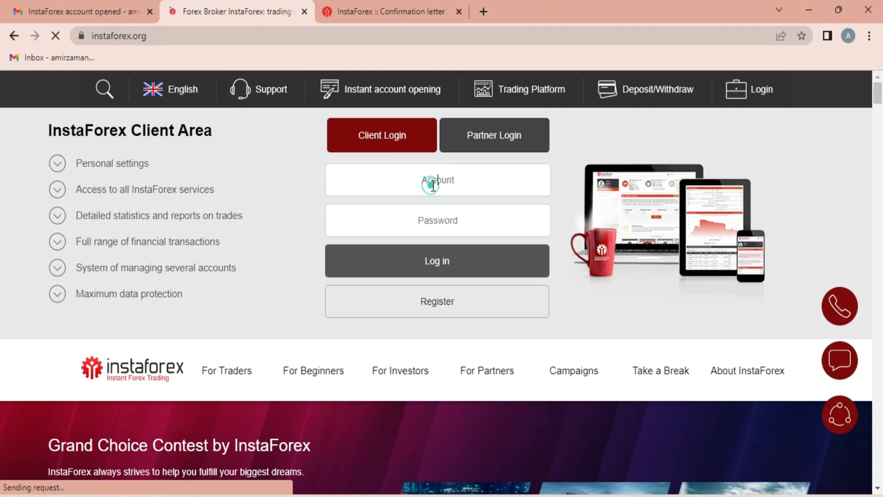
key(ctrl+v)
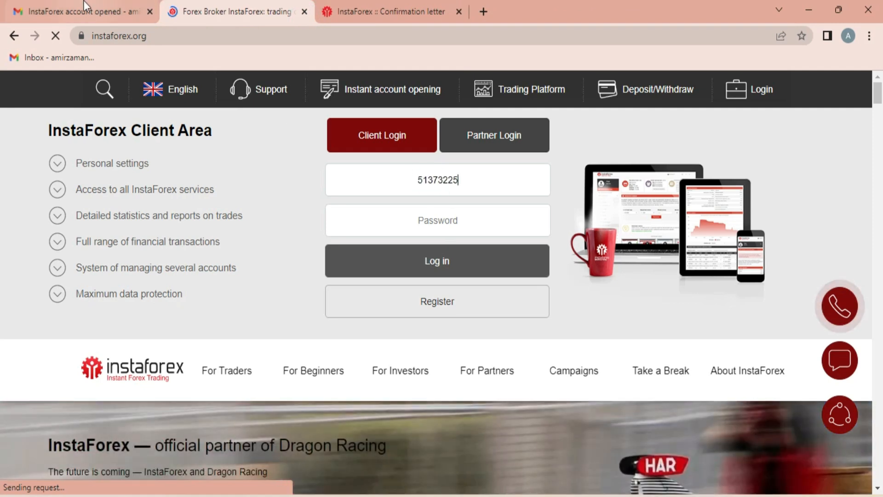
- Copy the trader password from the welcome email into the password field
click(80, 12)
double_click(590, 302)
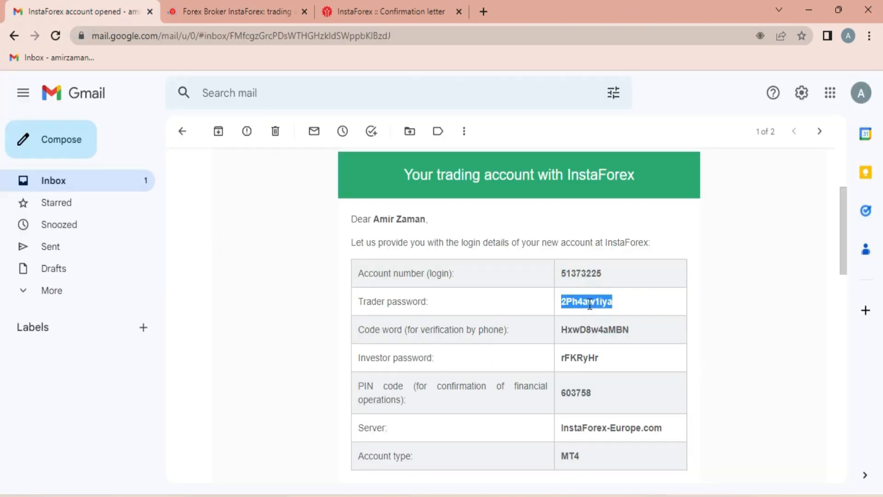
click(252, 14)
click(453, 220)
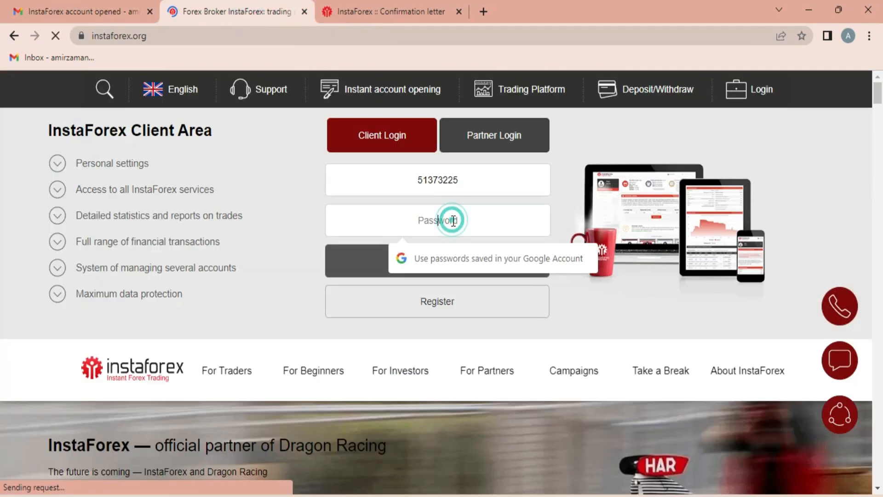
key(ctrl+v)
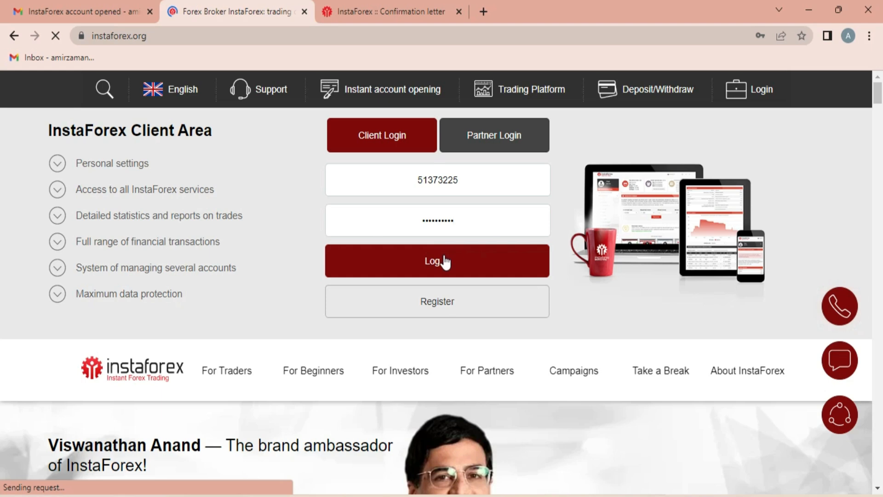
- Log in and review the Account Summary: zero balance and equity, Not verified status
click(444, 263)
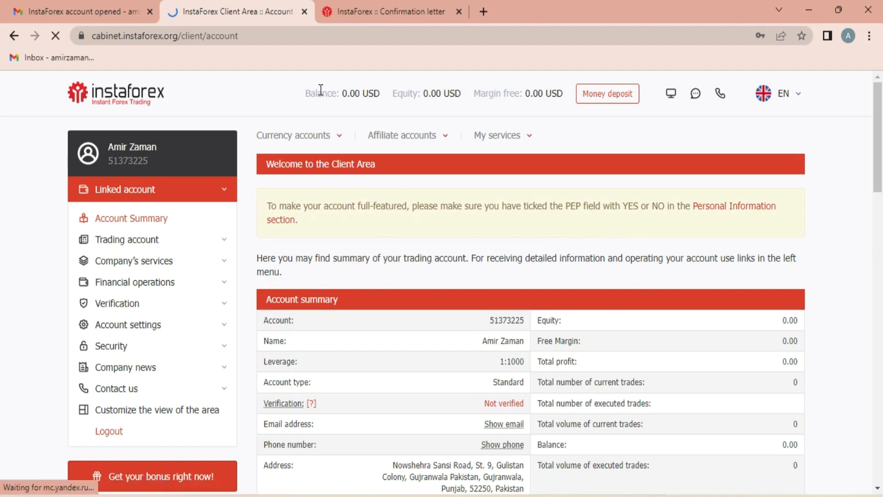
drag(344, 94, 356, 94)
double_click(426, 94)
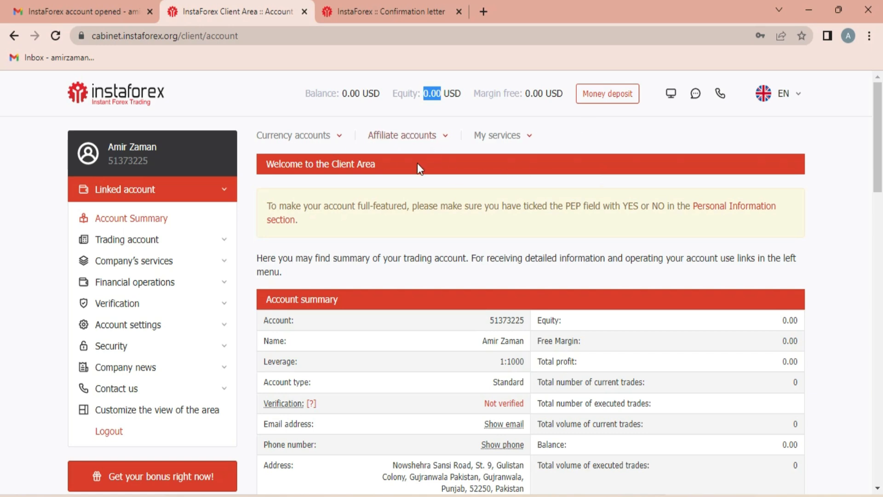
scroll(716, 291, down, 3)
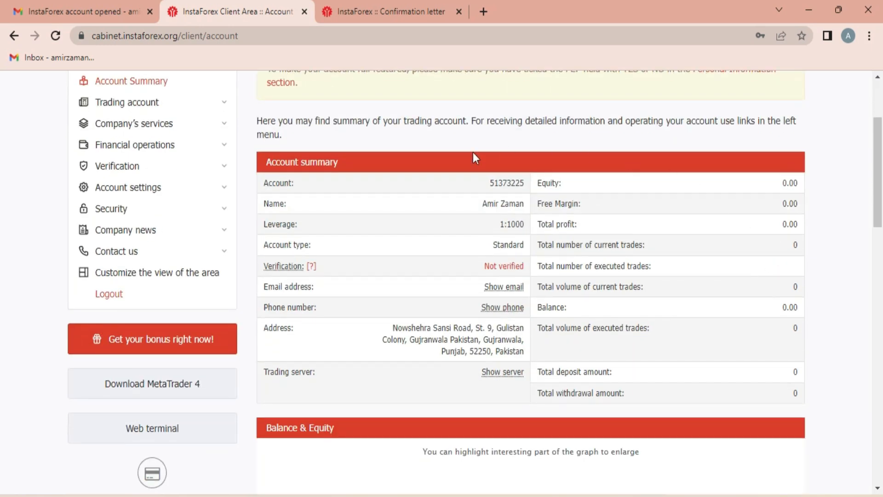
scroll(595, 277, up, 3)
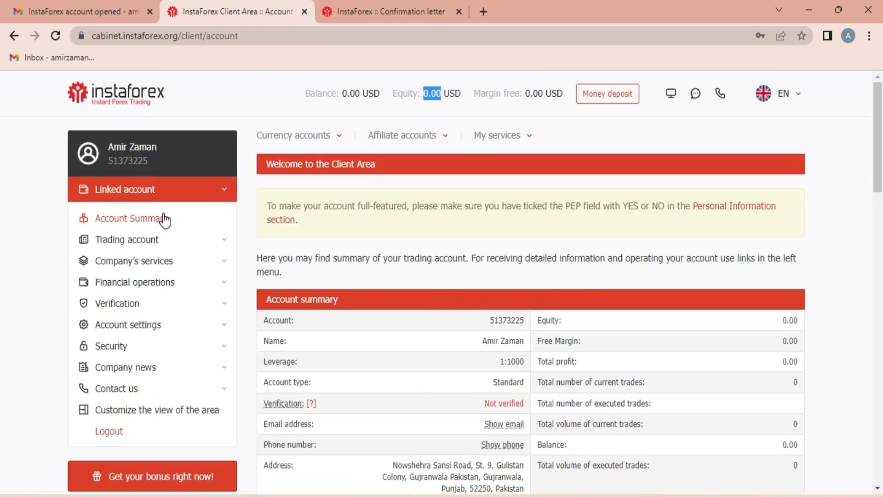
scroll(168, 223, down, 15)
scroll(441, 269, down, 8)
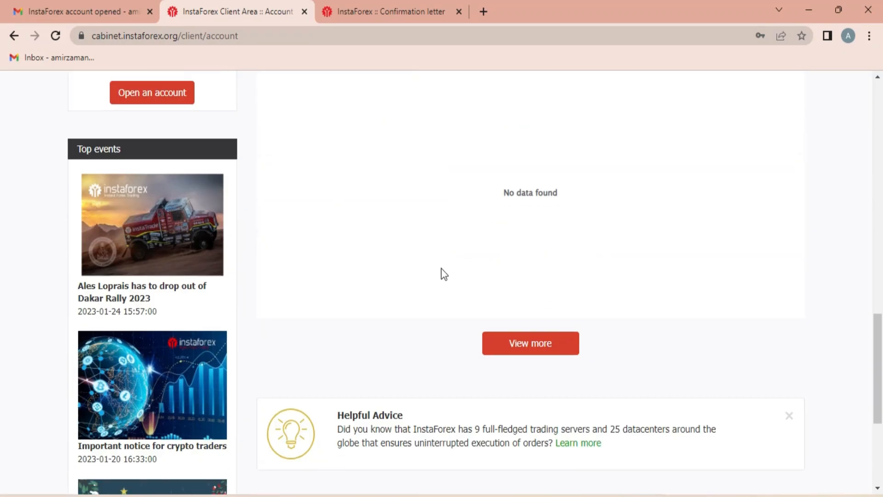
scroll(591, 331, up, 13)
scroll(596, 315, up, 9)
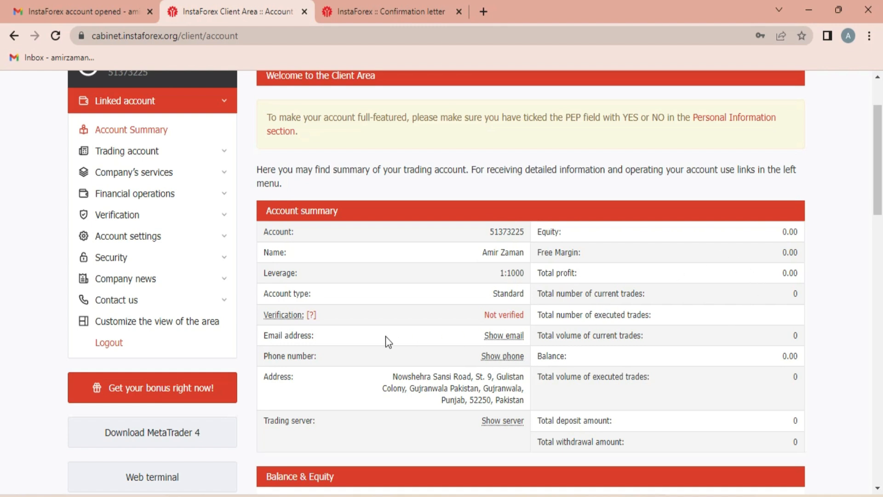
mouse_move(285, 318)
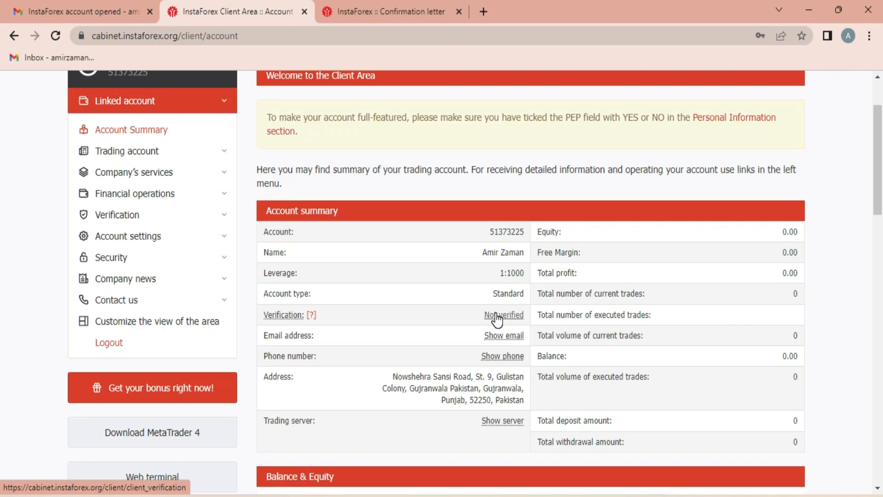
- Open Verification > Verify account and check the unverified account's $1000 replenishment limit
click(114, 214)
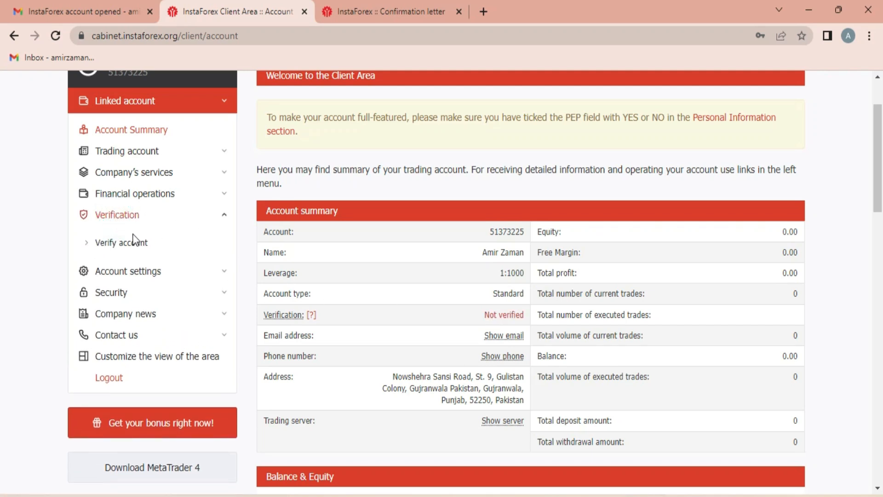
click(119, 248)
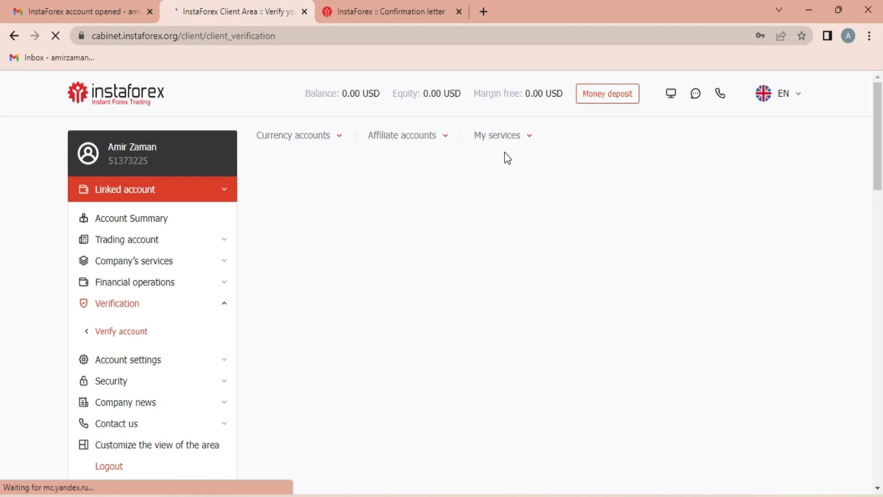
scroll(495, 144, down, 2)
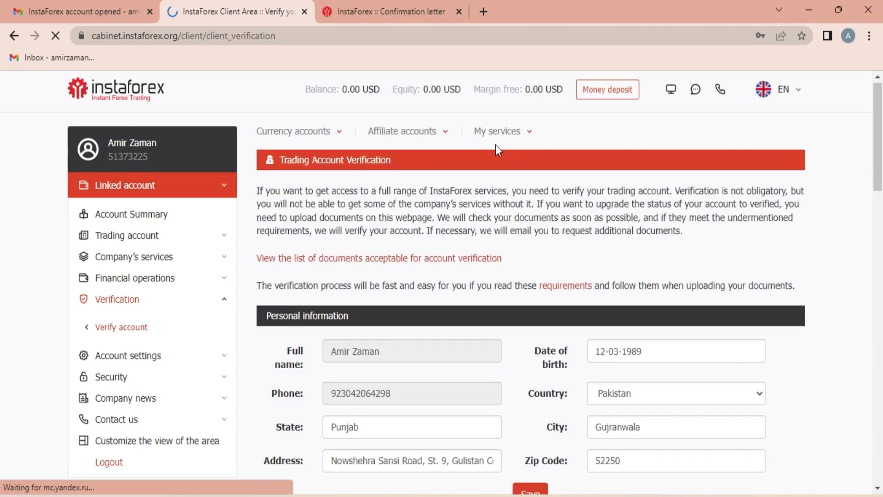
scroll(496, 144, down, 2)
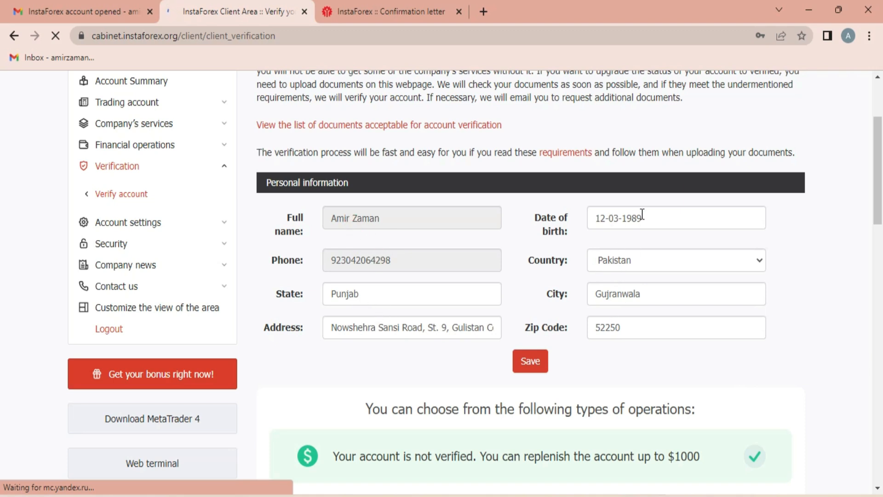
scroll(584, 292, down, 5)
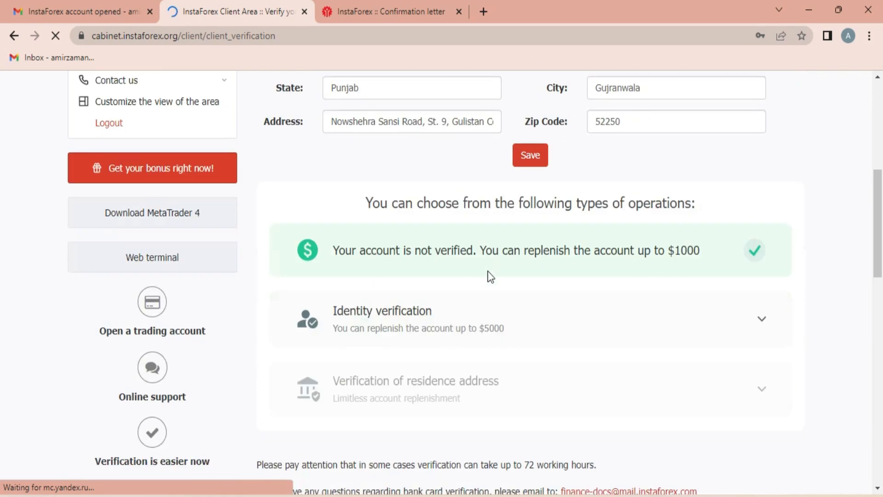
scroll(379, 258, down, 2)
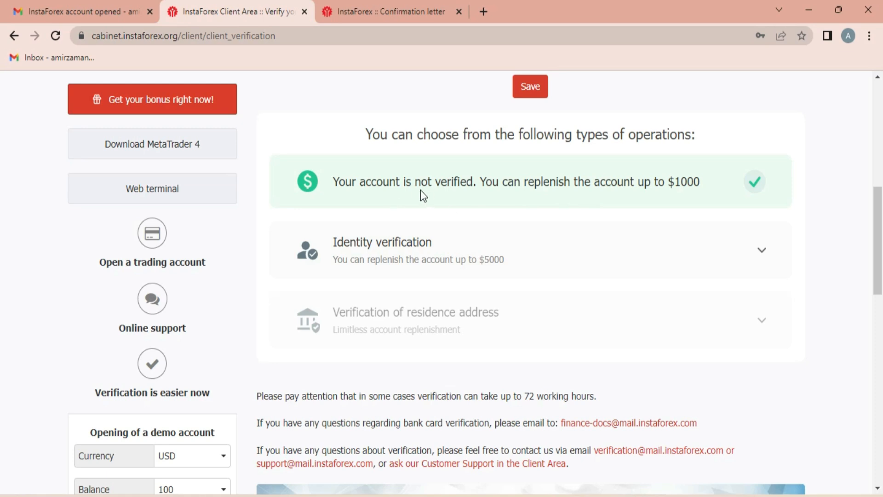
double_click(686, 181)
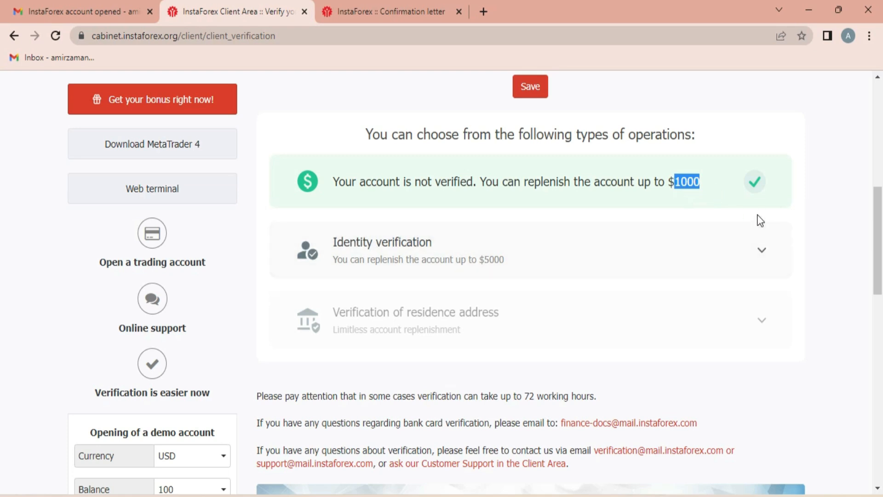
click(697, 183)
scroll(465, 316, up, 1)
- Expand identity verification, agree to personal data processing, and proceed to the document step
click(404, 278)
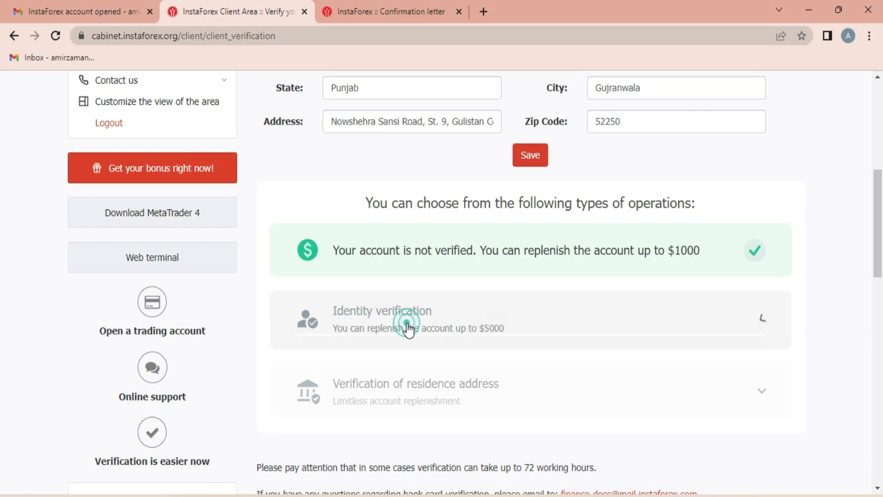
scroll(407, 308, down, 3)
scroll(444, 315, up, 2)
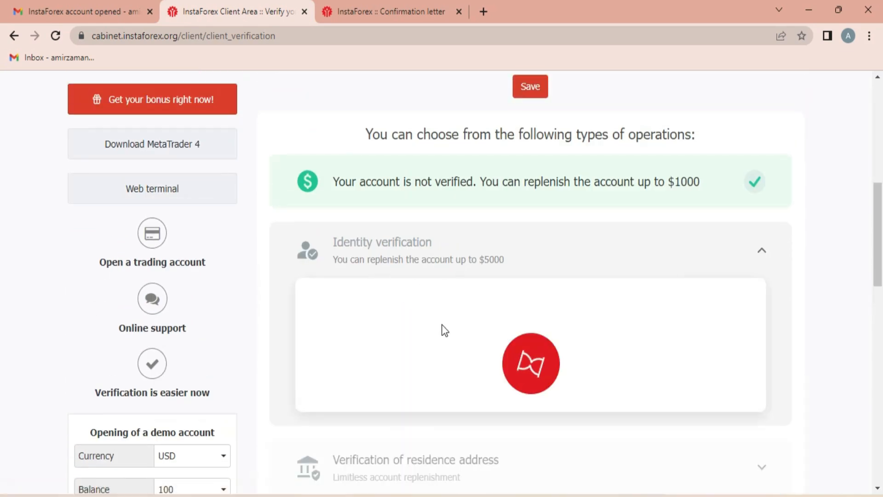
scroll(487, 332, down, 5)
scroll(490, 290, down, 3)
scroll(482, 274, up, 6)
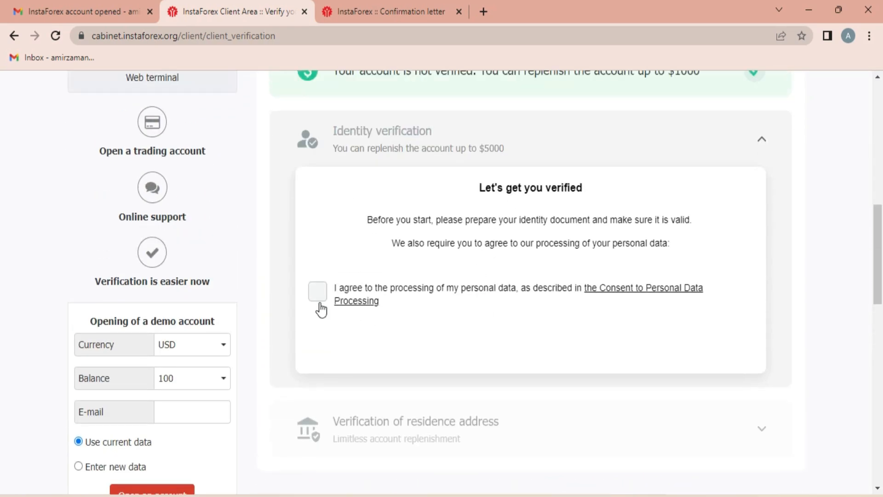
click(317, 291)
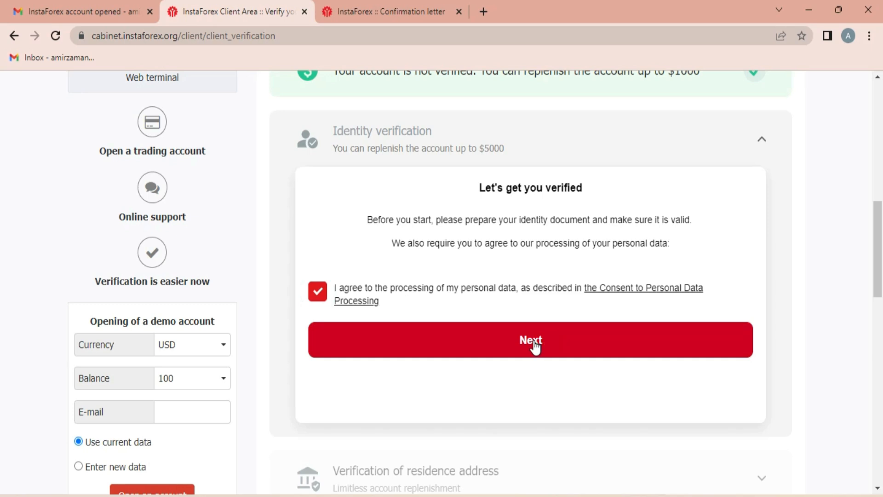
click(533, 340)
- Choose ID card as the document type and scroll to the front/back upload boxes
scroll(386, 266, up, 3)
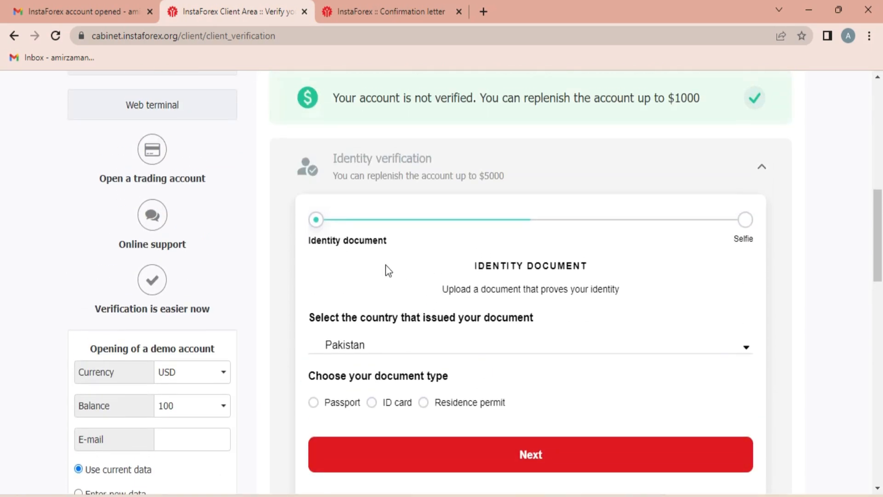
click(373, 403)
scroll(412, 286, down, 5)
scroll(419, 270, down, 3)
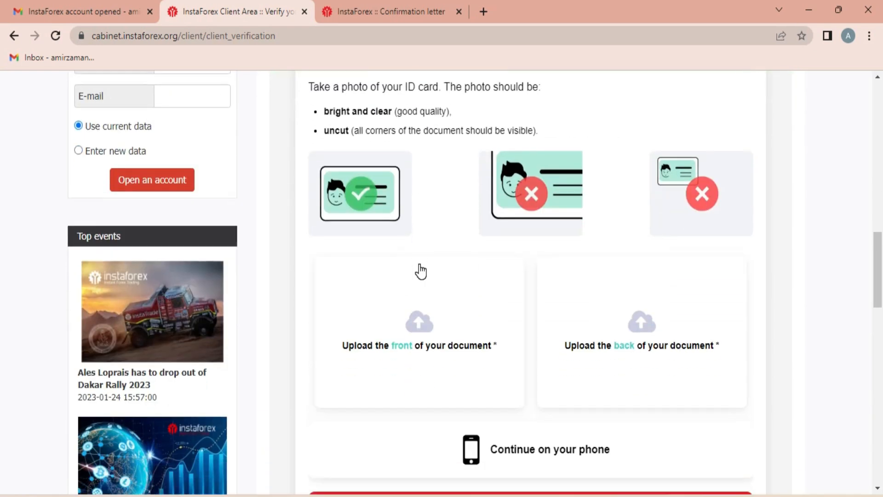
scroll(411, 240, up, 3)
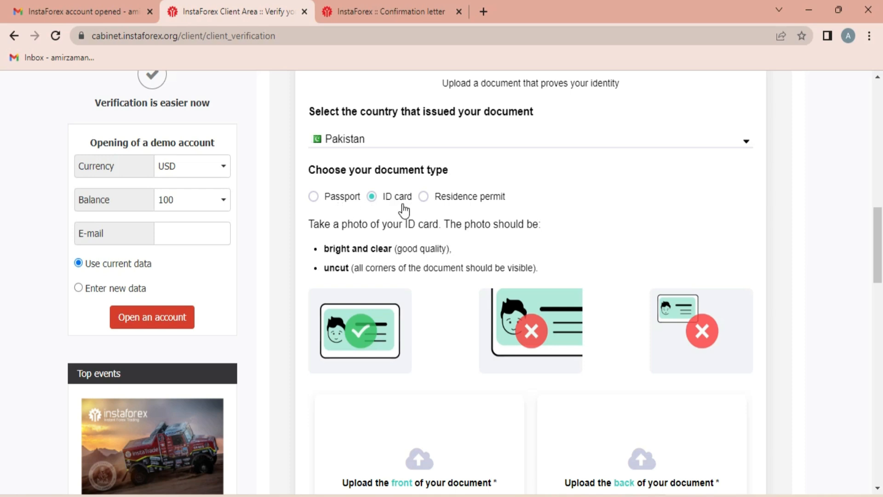
scroll(401, 207, down, 3)
scroll(405, 277, down, 1)
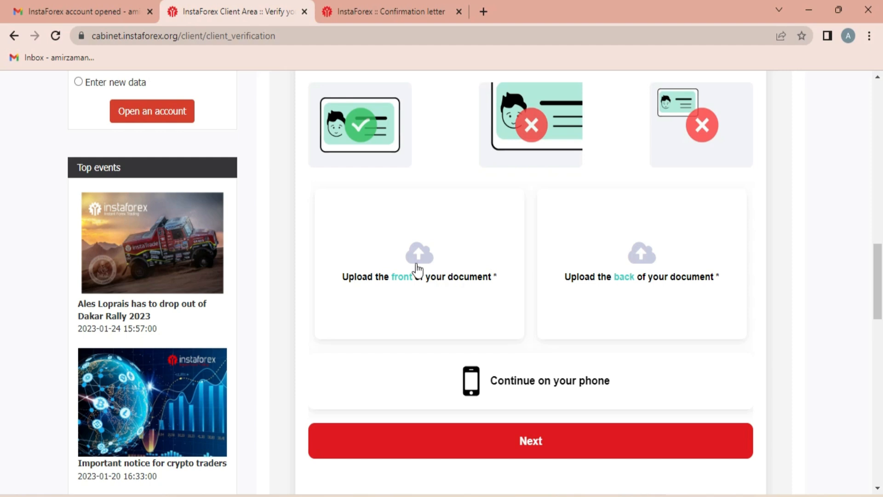
- Upload the Front and Back images from the ID card folder as the document's two sides
click(413, 248)
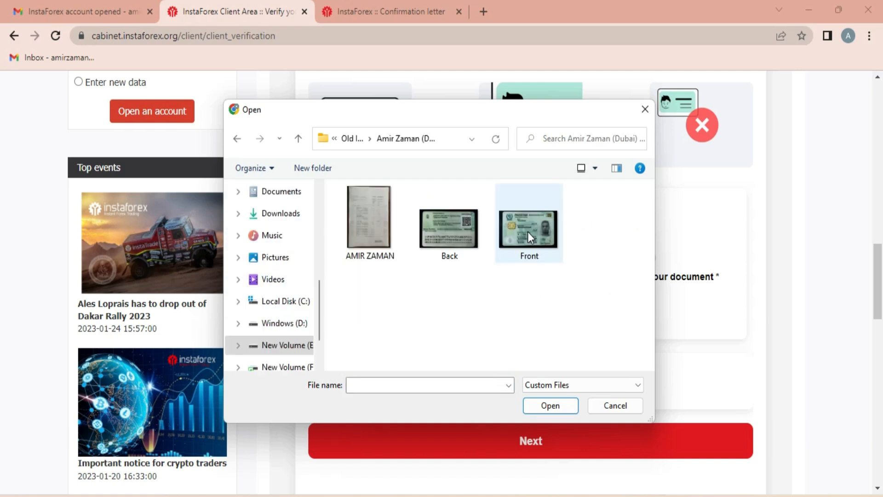
click(531, 230)
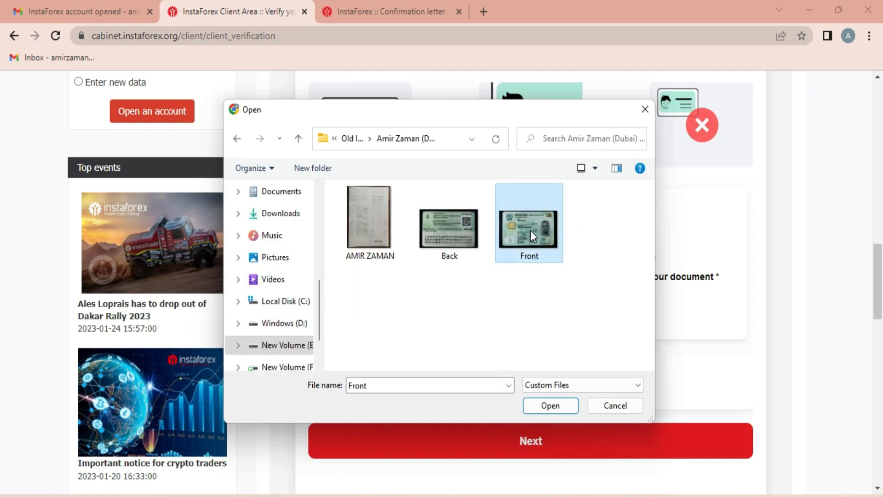
double_click(539, 231)
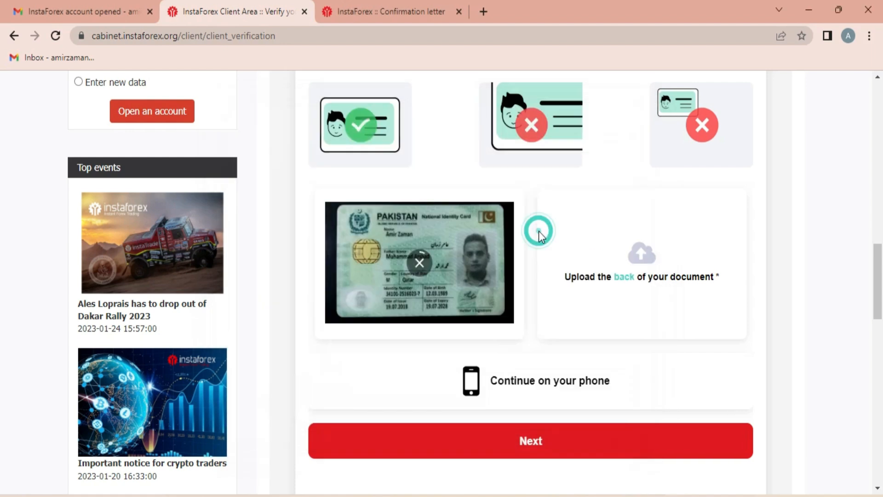
click(640, 258)
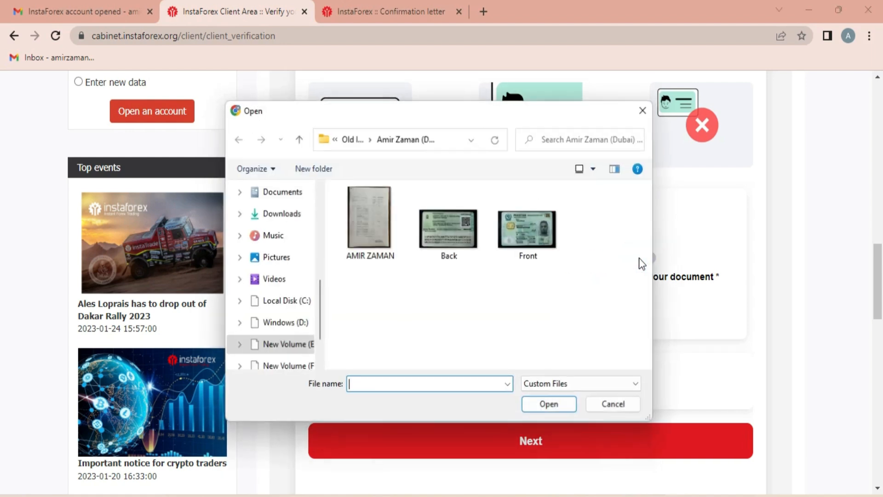
double_click(449, 227)
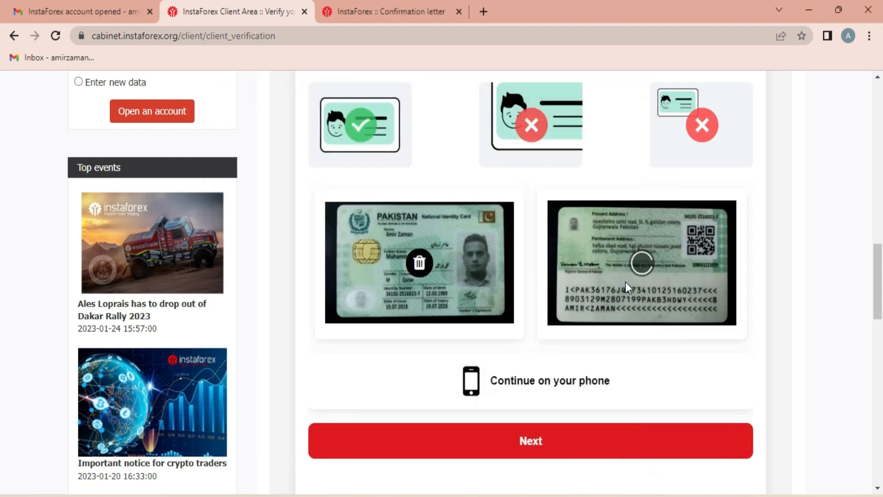
- Submit the ID card photos and start the selfie face-check with I'm ready
click(540, 445)
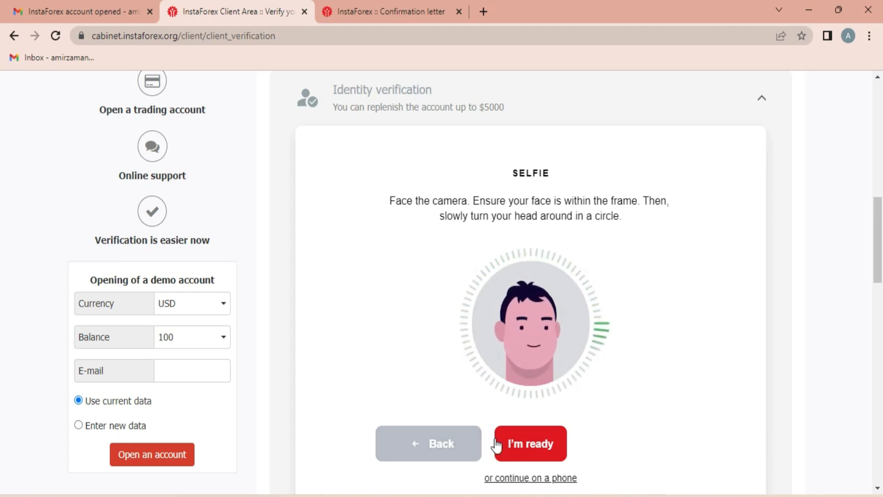
click(525, 445)
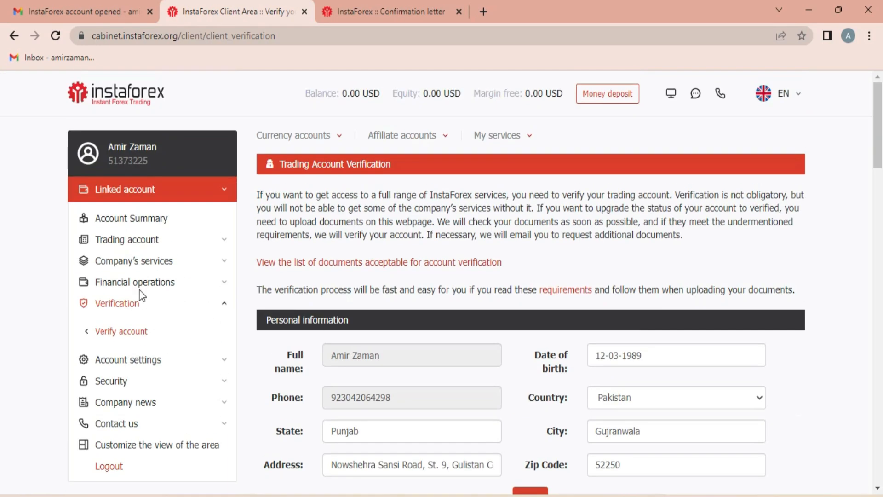
click(120, 306)
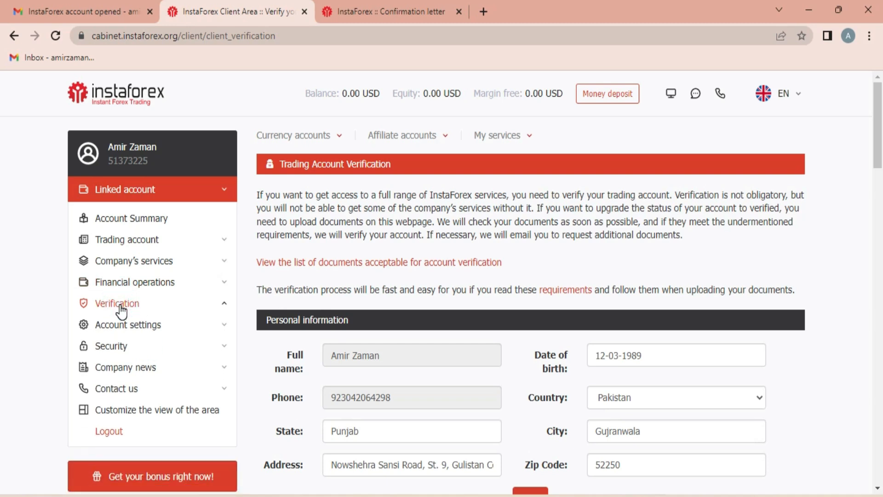
click(121, 308)
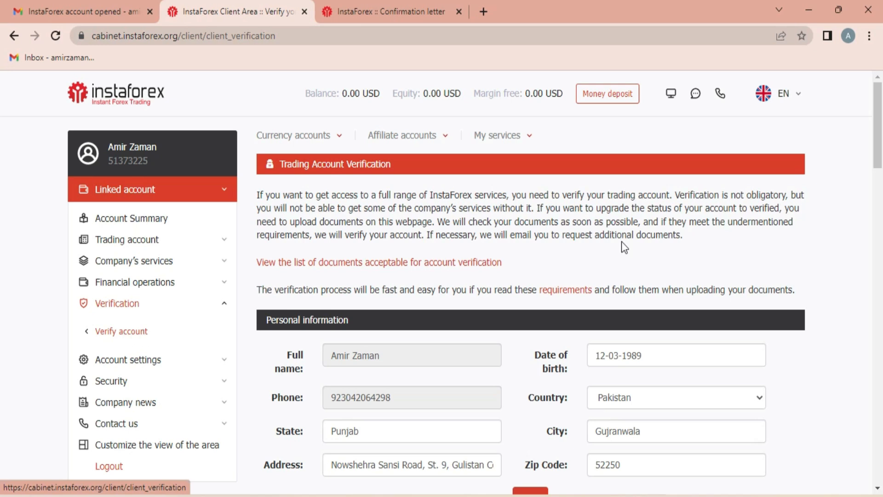
scroll(661, 246, down, 15)
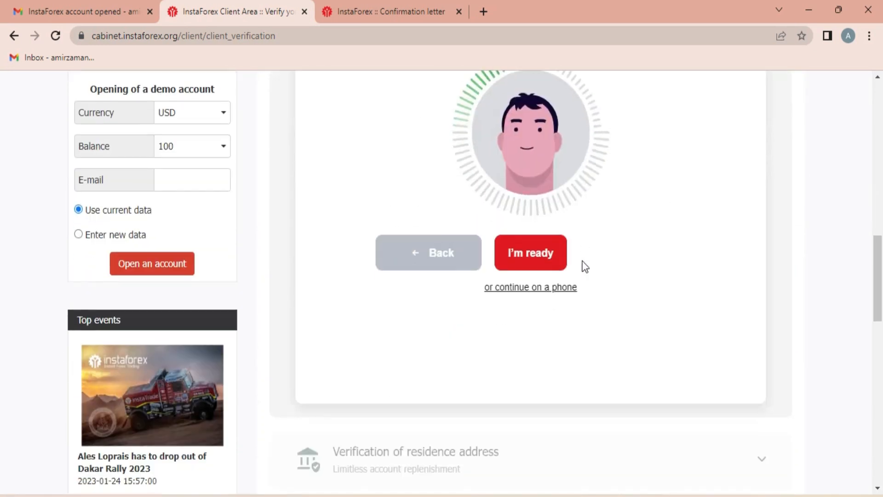
scroll(585, 266, down, 6)
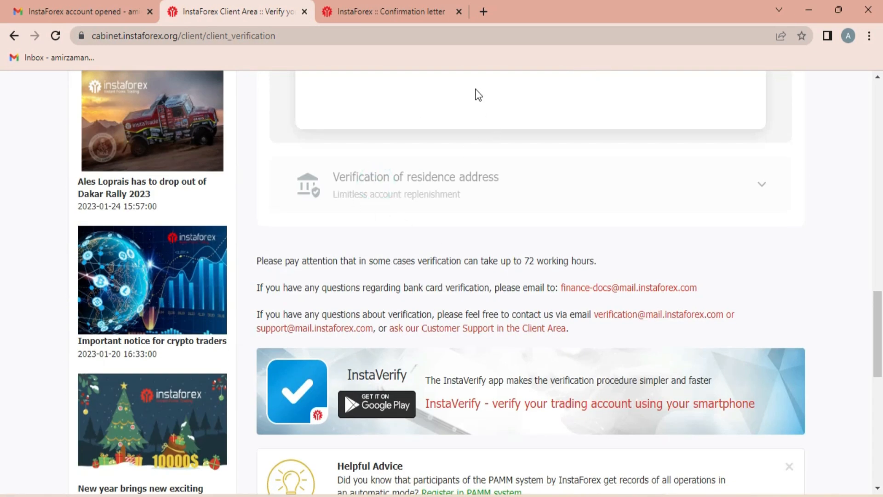
scroll(477, 131, up, 6)
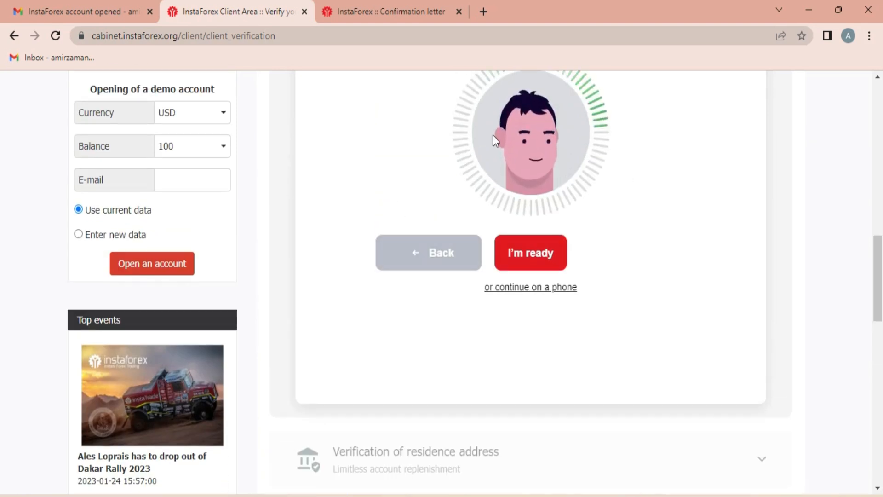
scroll(494, 135, down, 3)
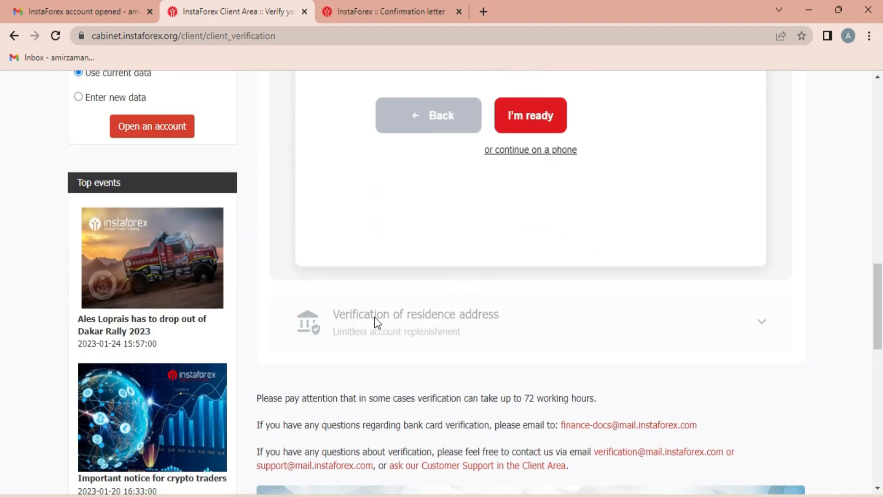
- Zoom into the bank statement photo to check its transactions and stamp, then close Photos
click(749, 316)
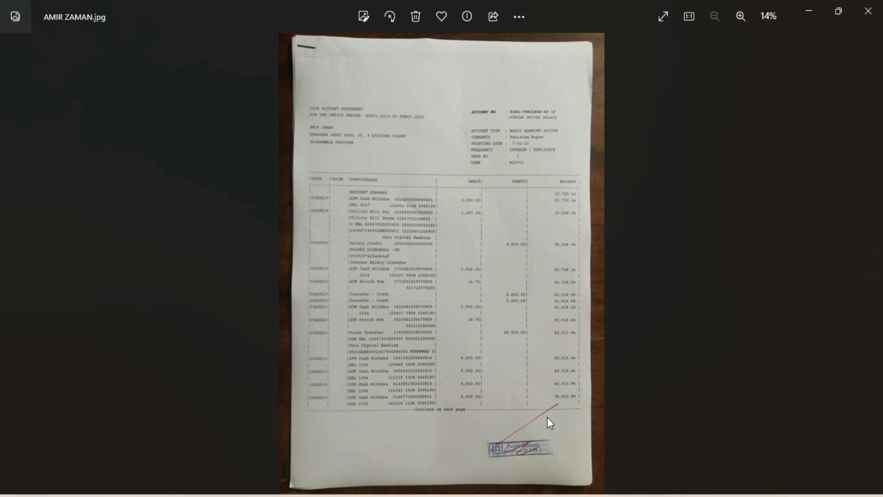
scroll(567, 459, up, 5)
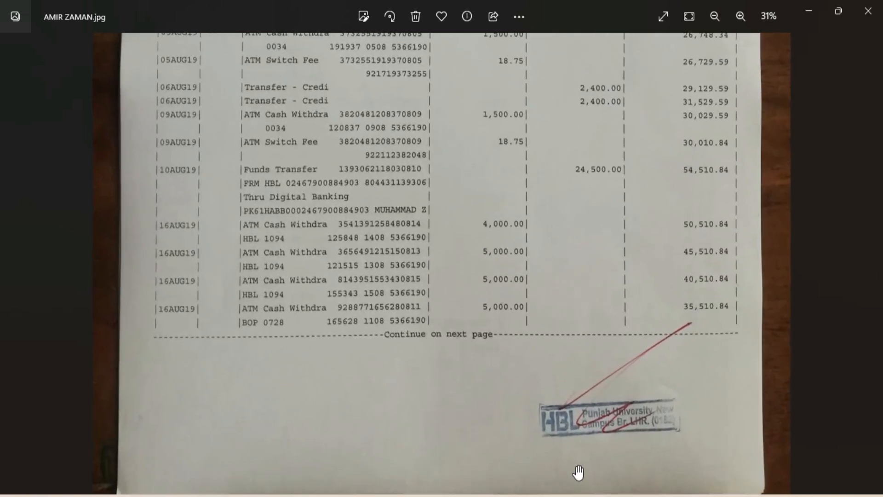
scroll(604, 475, up, 2)
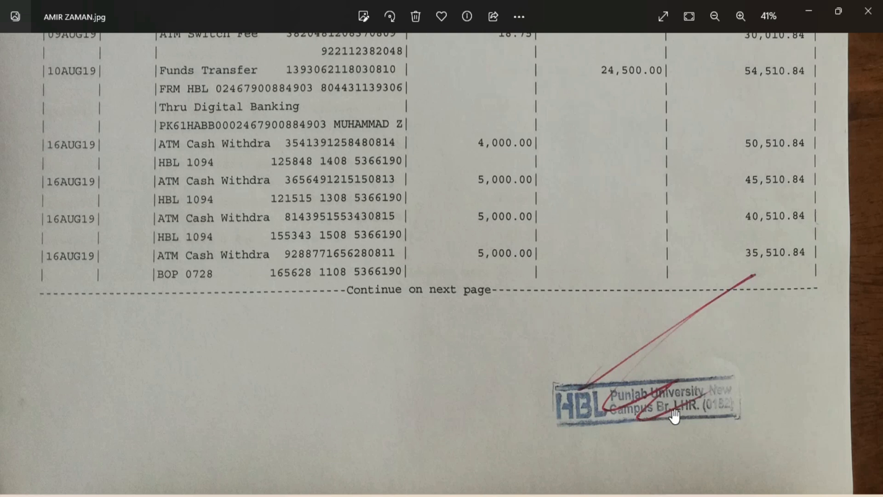
scroll(536, 367, down, 5)
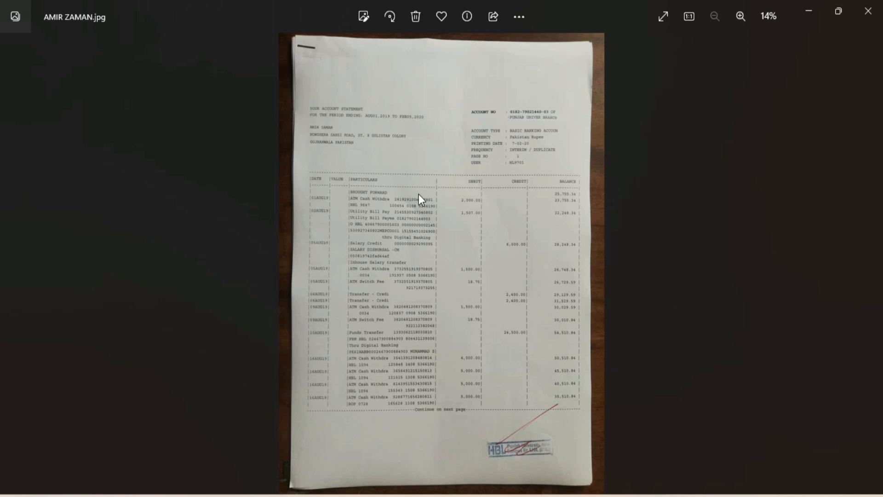
click(869, 12)
- Return to the InstaForex client area and expand Financial operations in the left sidebar
click(869, 8)
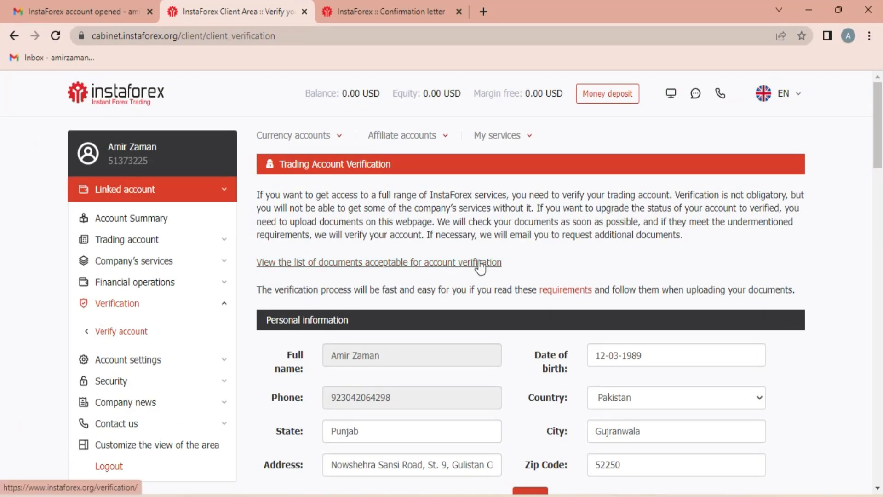
scroll(479, 262, down, 1)
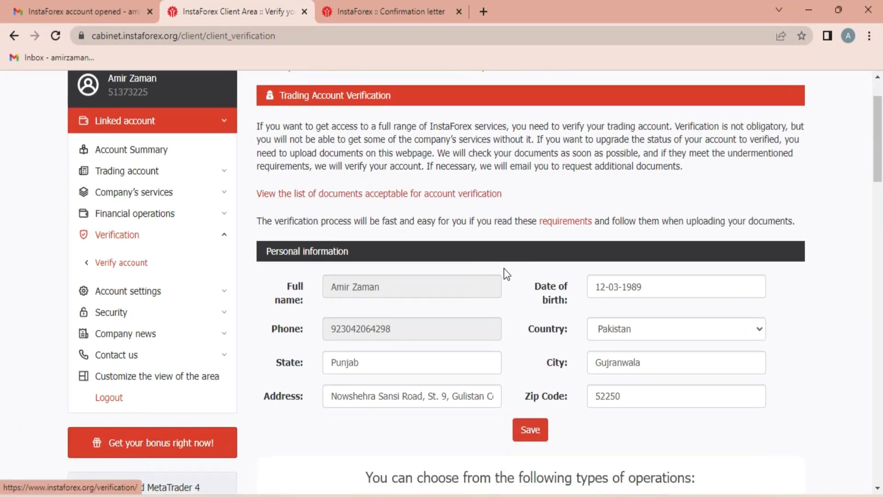
scroll(506, 275, up, 1)
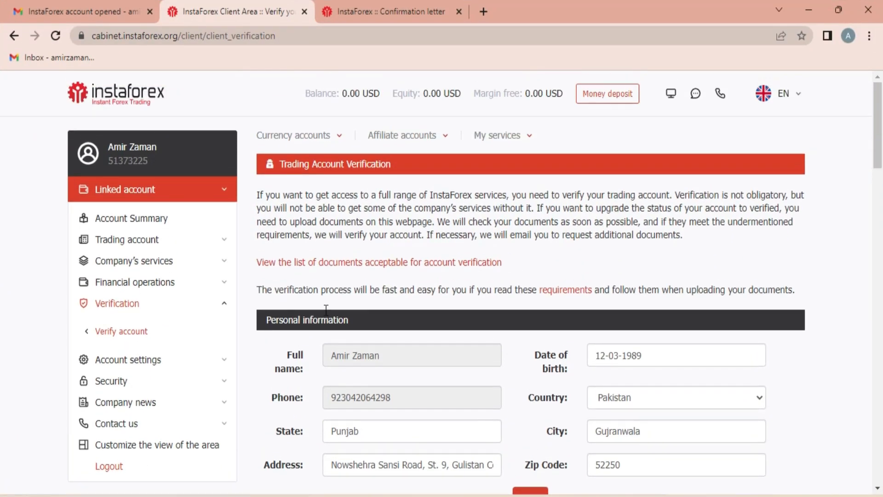
scroll(412, 220, down, 1)
scroll(414, 218, up, 1)
click(108, 288)
click(143, 283)
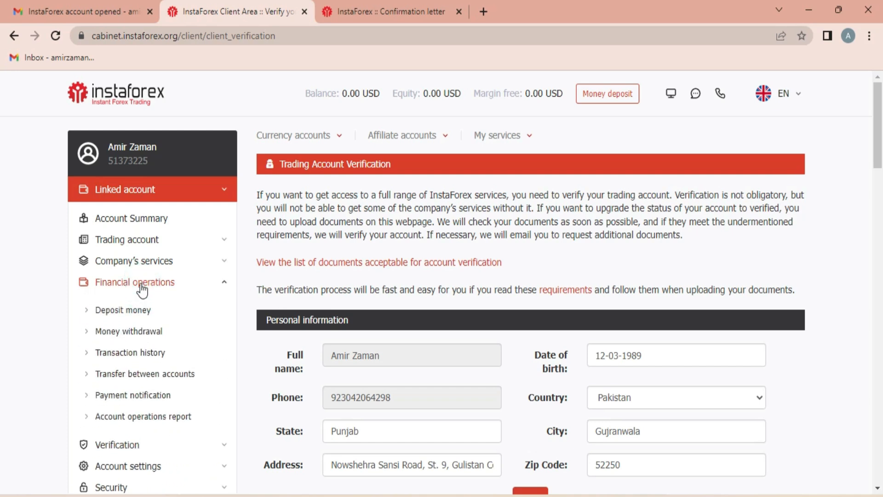
click(122, 308)
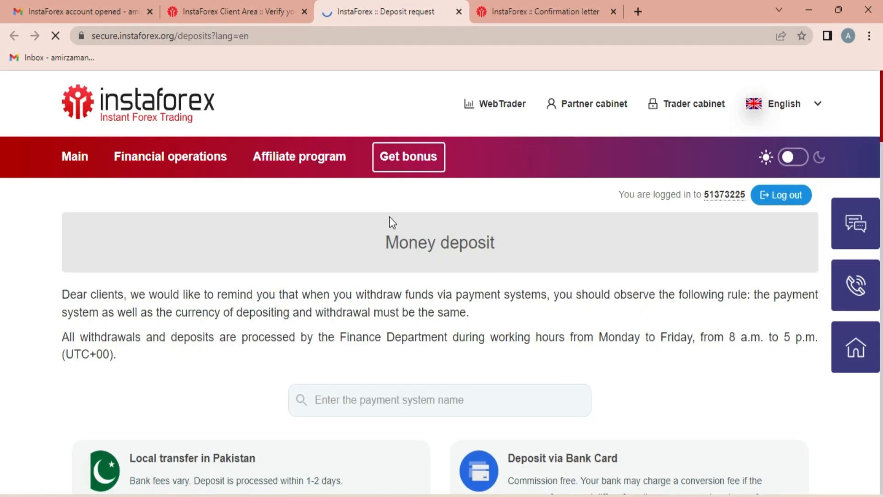
scroll(393, 222, down, 4)
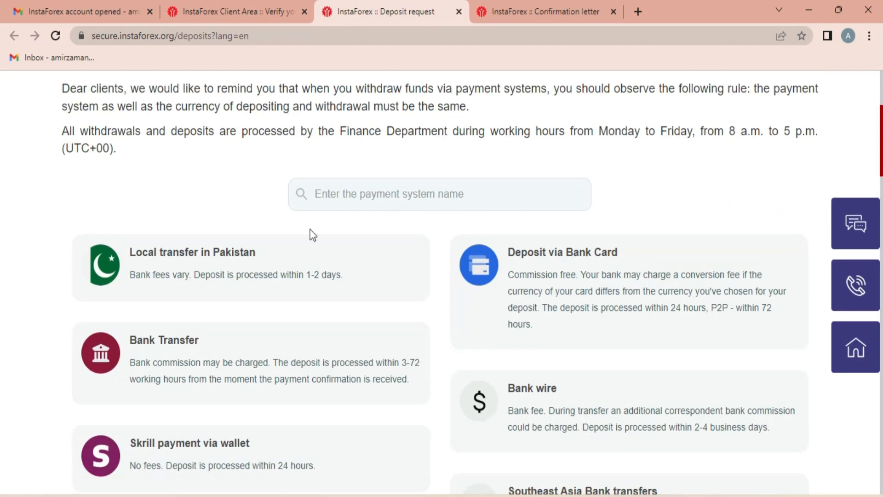
scroll(530, 188, down, 3)
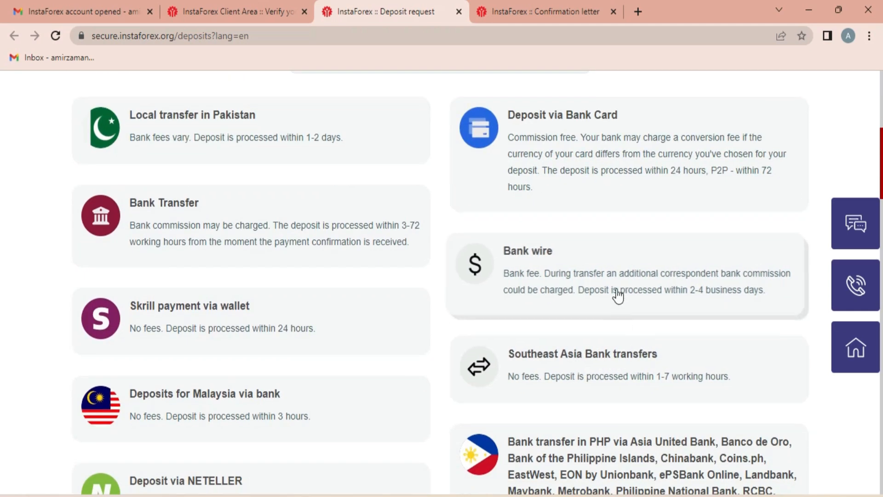
scroll(615, 282, up, 2)
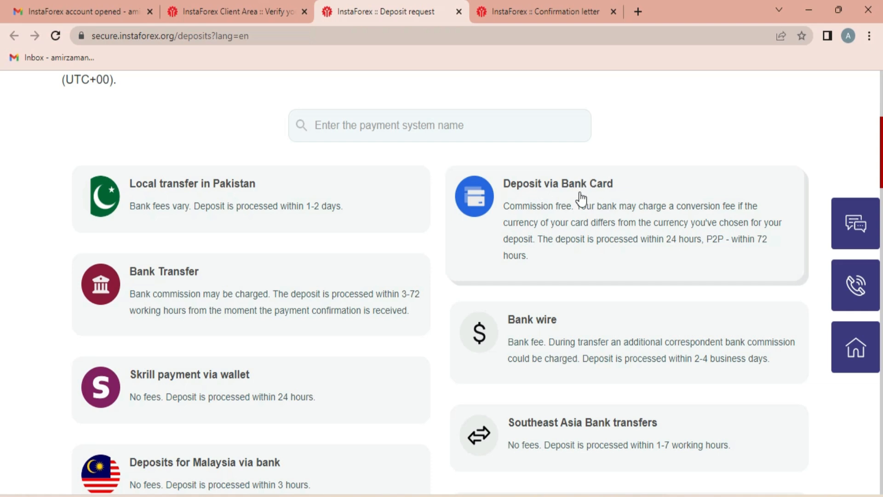
mouse_move(609, 213)
mouse_move(586, 207)
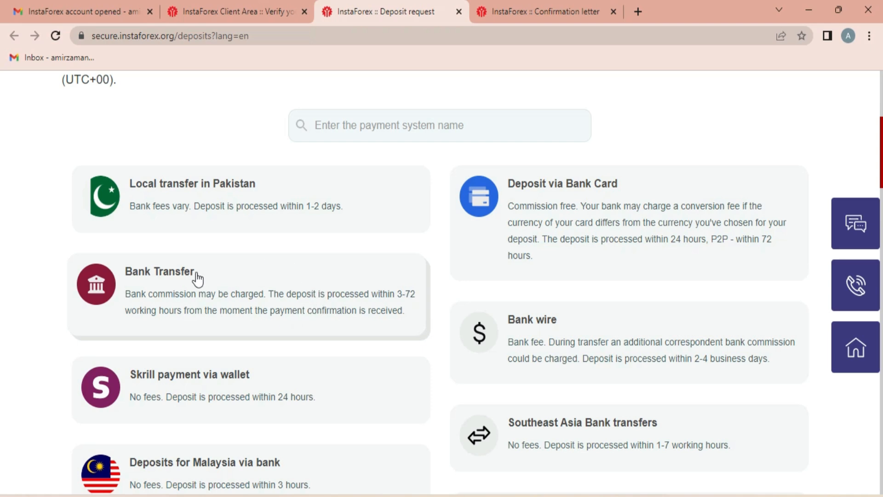
scroll(207, 276, down, 3)
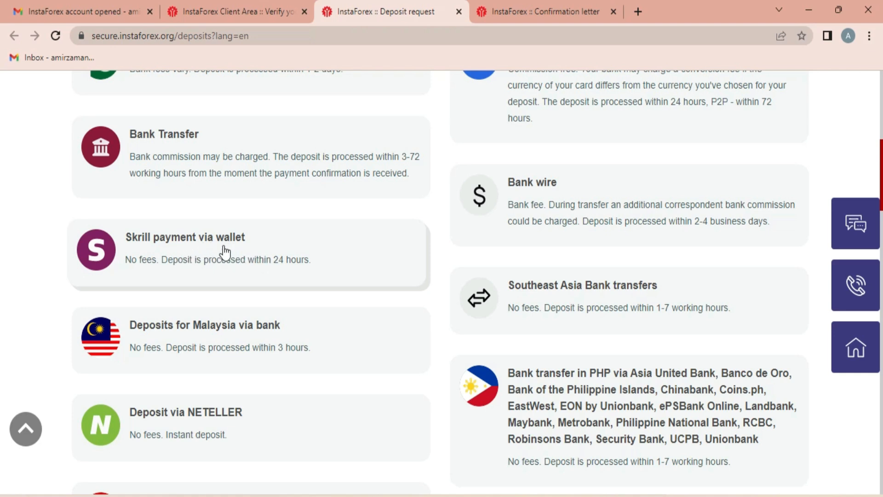
scroll(192, 260, up, 1)
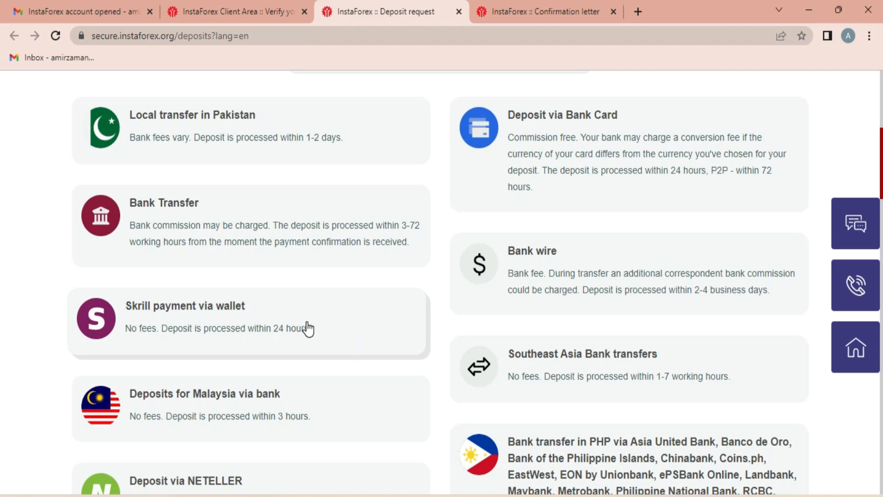
scroll(290, 332, down, 3)
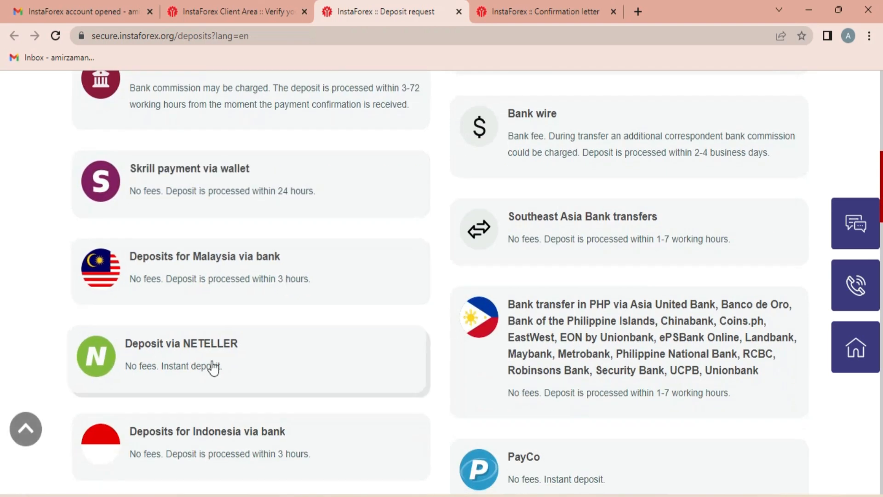
scroll(269, 349, down, 4)
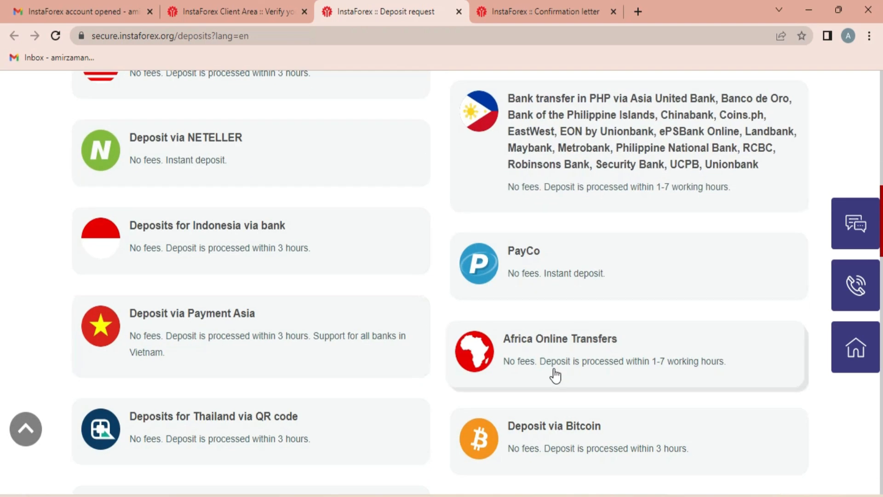
scroll(542, 405, down, 3)
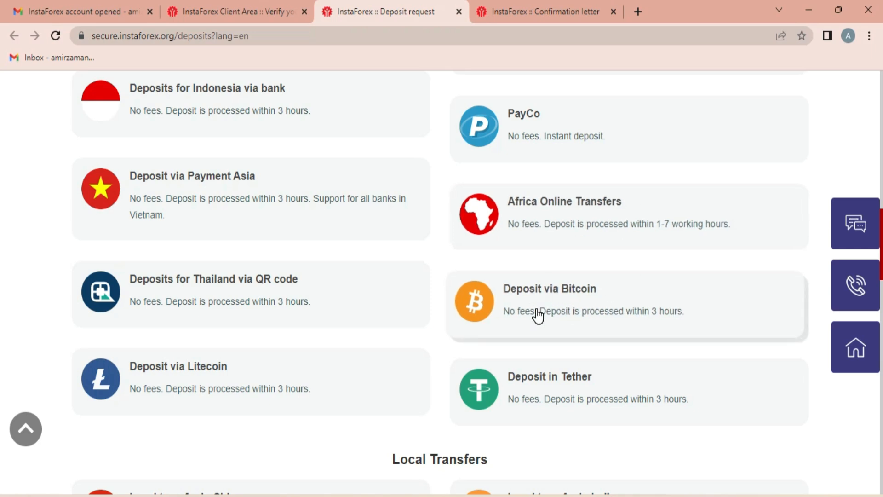
scroll(538, 315, up, 9)
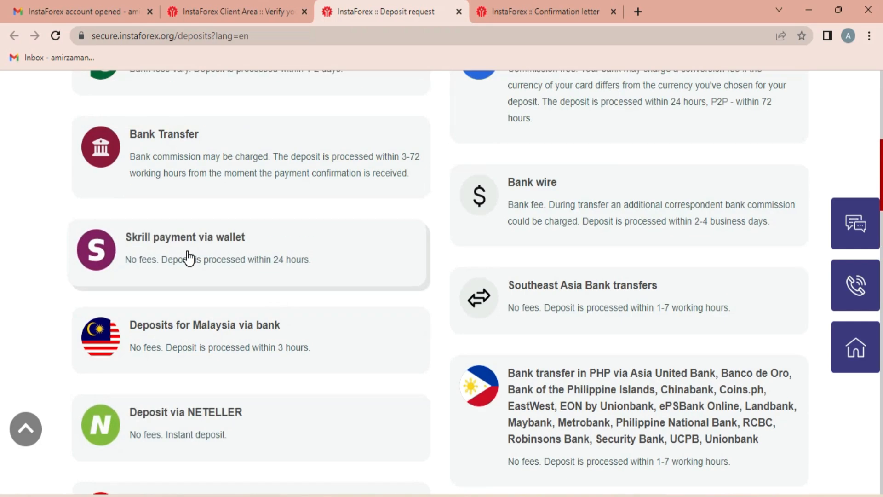
- Fill 100 into the Skrill wallet deposit form's Amount, then go back to the deposit methods list
click(188, 257)
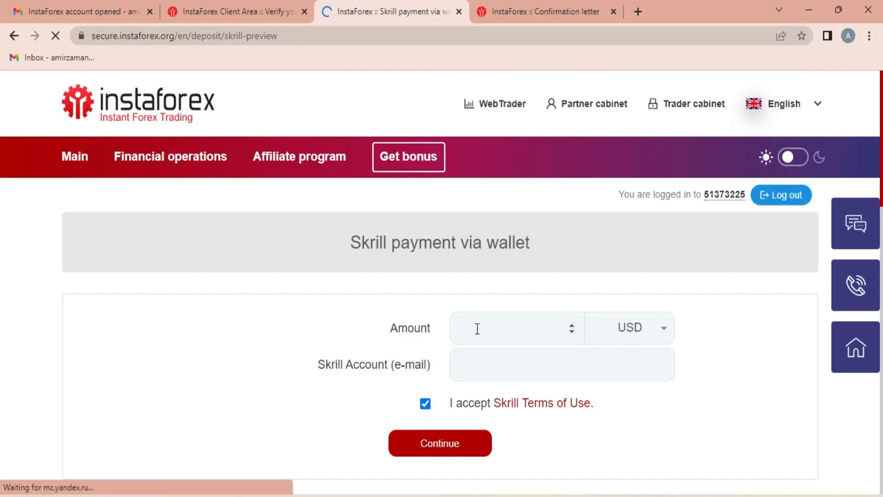
click(477, 328)
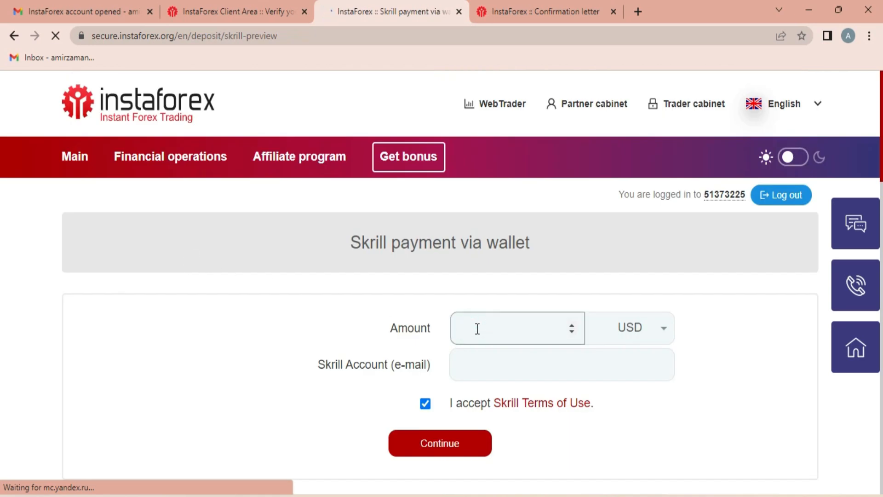
text(100)
click(504, 362)
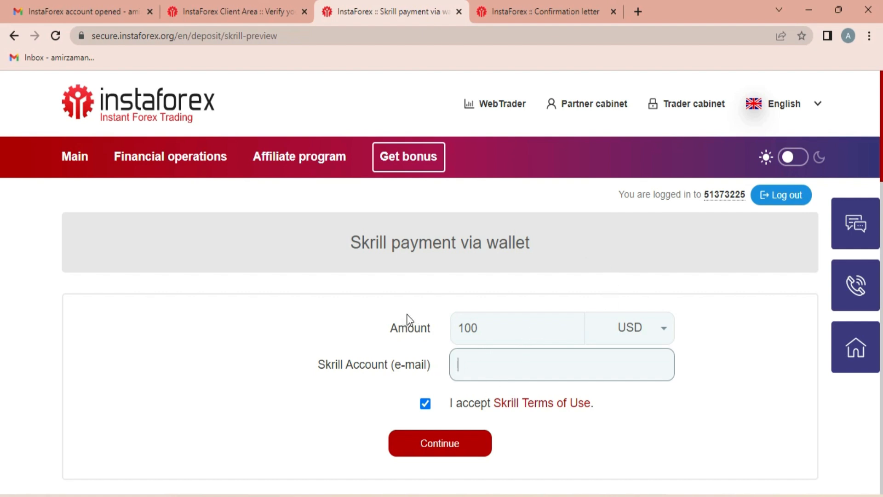
click(14, 35)
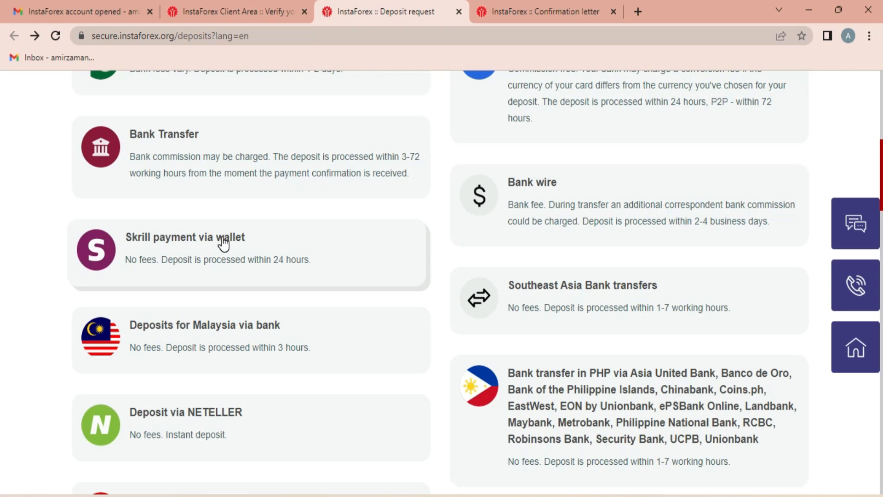
- Scroll down the deposit methods and open the Deposit via Bitcoin (BTC) card
scroll(541, 262, down, 5)
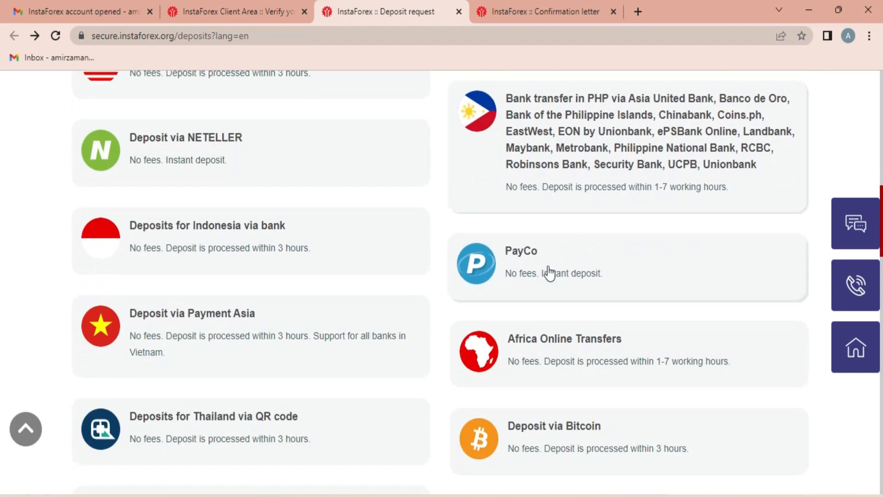
scroll(552, 271, down, 3)
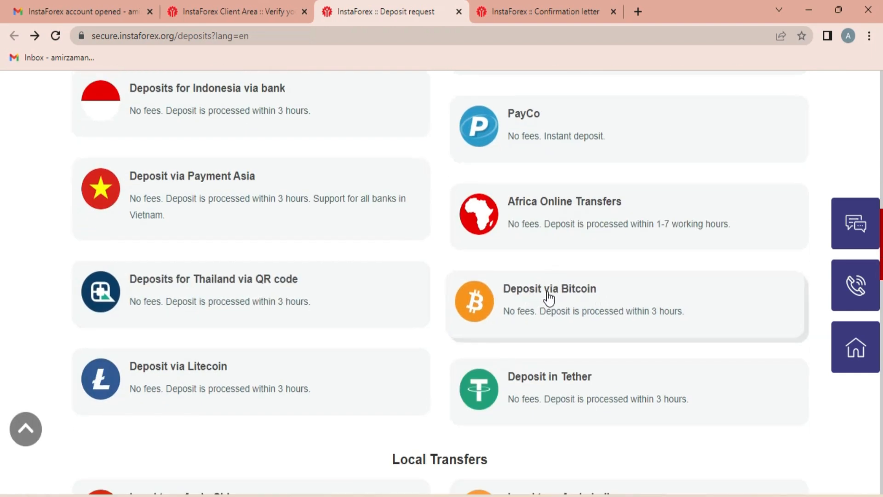
click(575, 304)
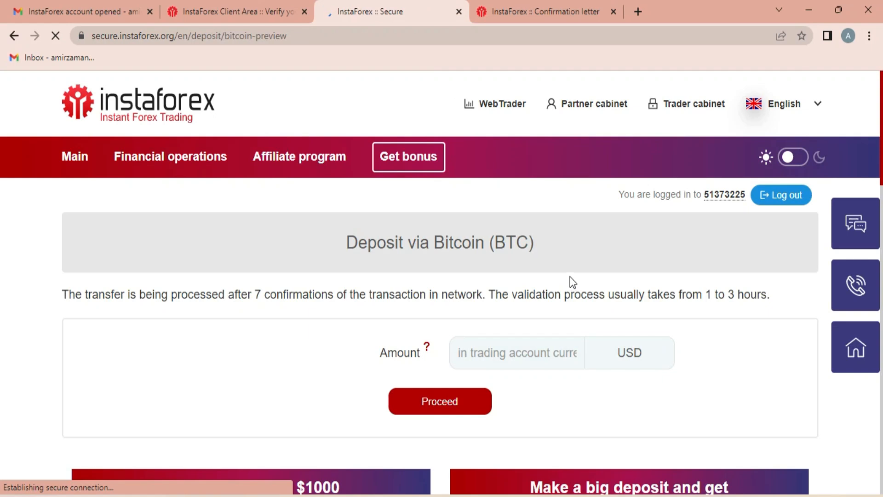
scroll(486, 227, down, 3)
- Submit a 100 USD Bitcoin deposit and proceed to payment of 0.00433600 BTC
click(481, 216)
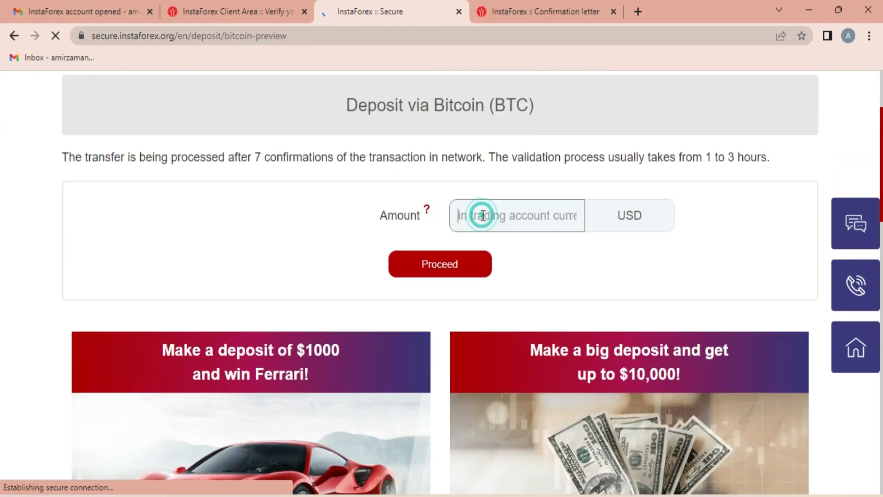
text(100)
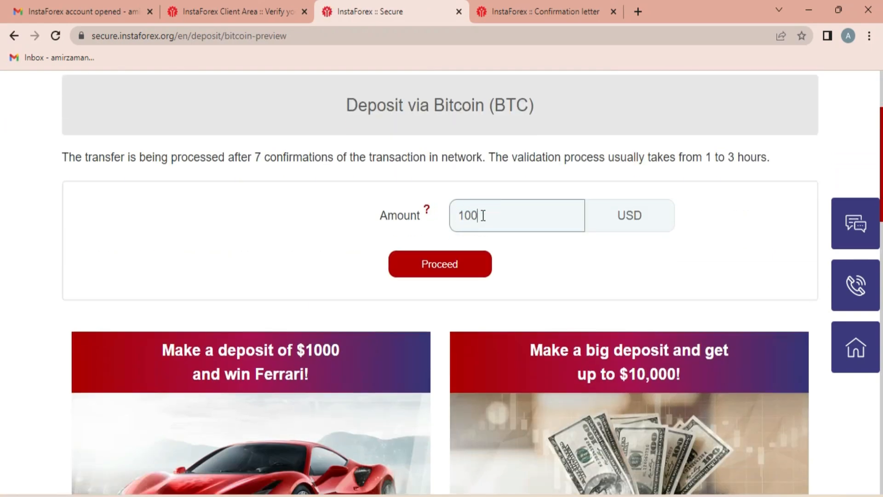
click(442, 266)
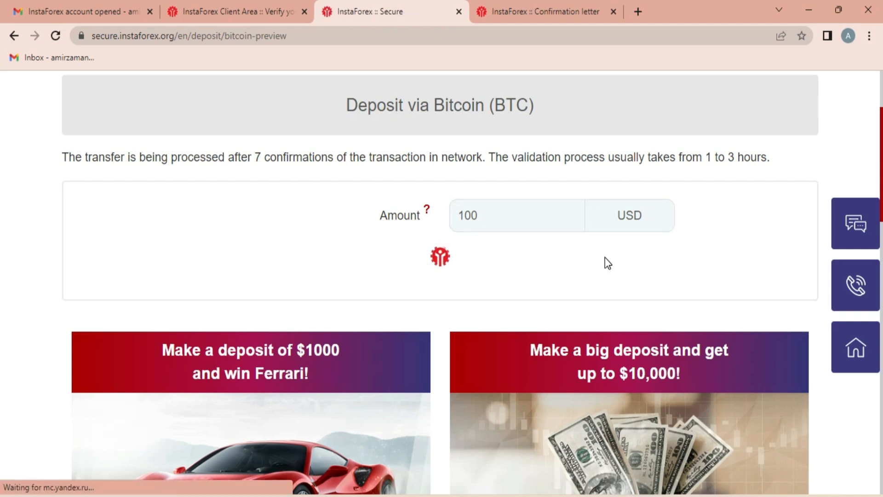
scroll(605, 263, down, 3)
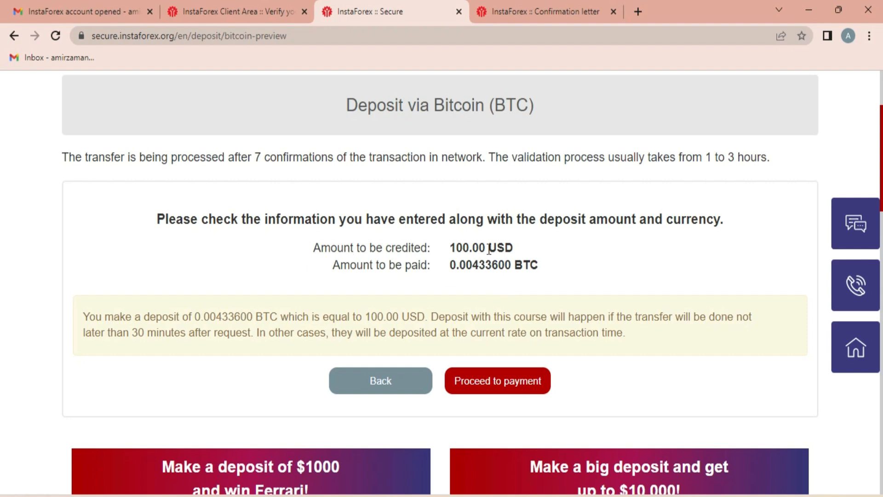
drag(449, 266, 514, 265)
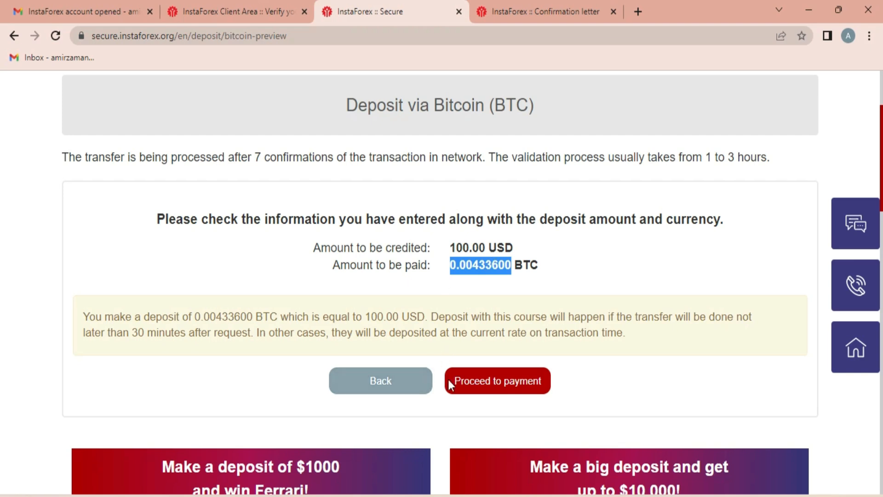
click(499, 390)
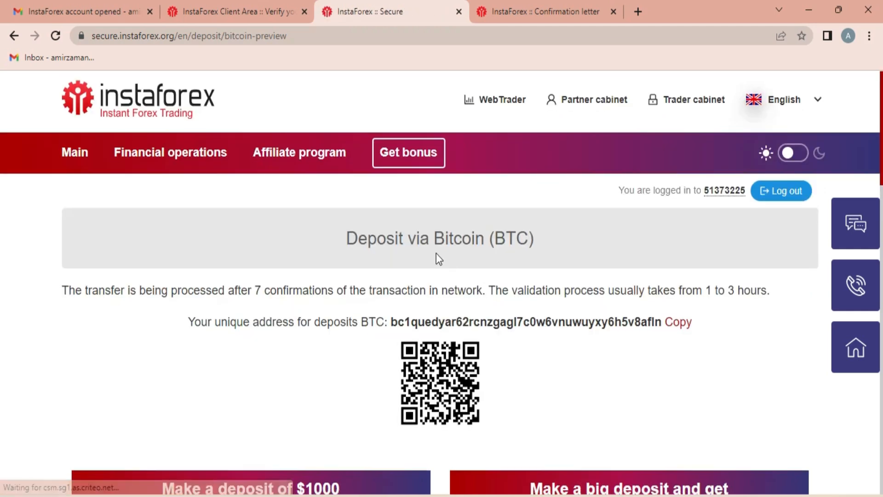
- Copy the unique BTC deposit address to the clipboard, dismissing the copied alerts
scroll(412, 214, up, 3)
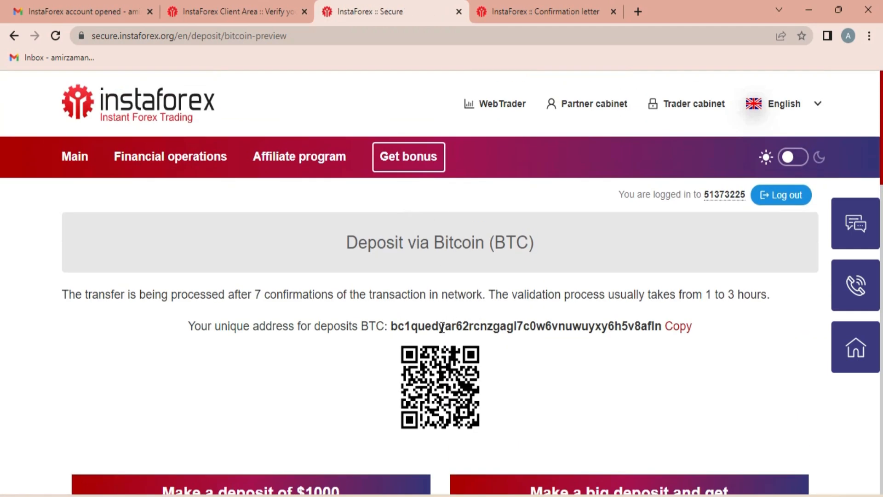
drag(391, 328, 660, 332)
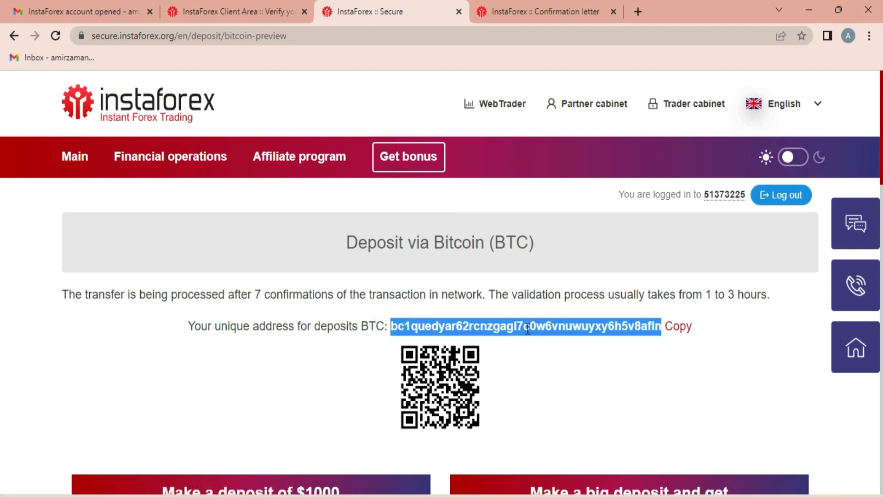
click(674, 327)
click(552, 115)
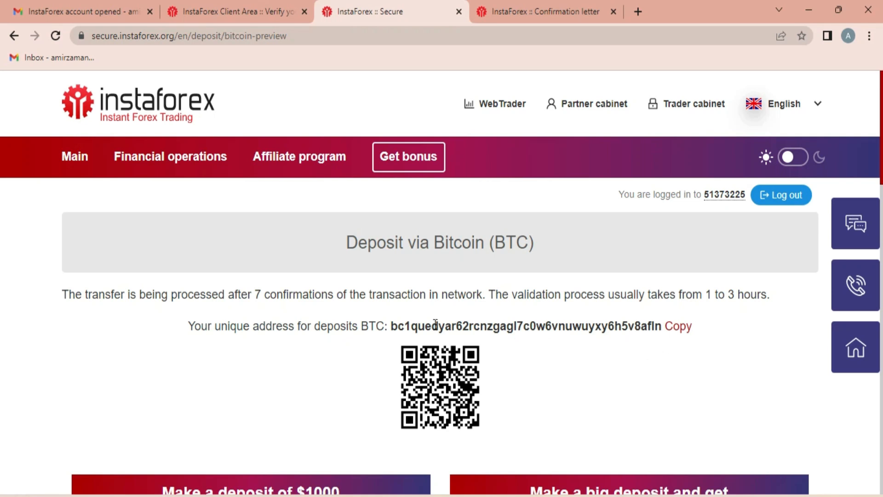
drag(394, 326, 658, 340)
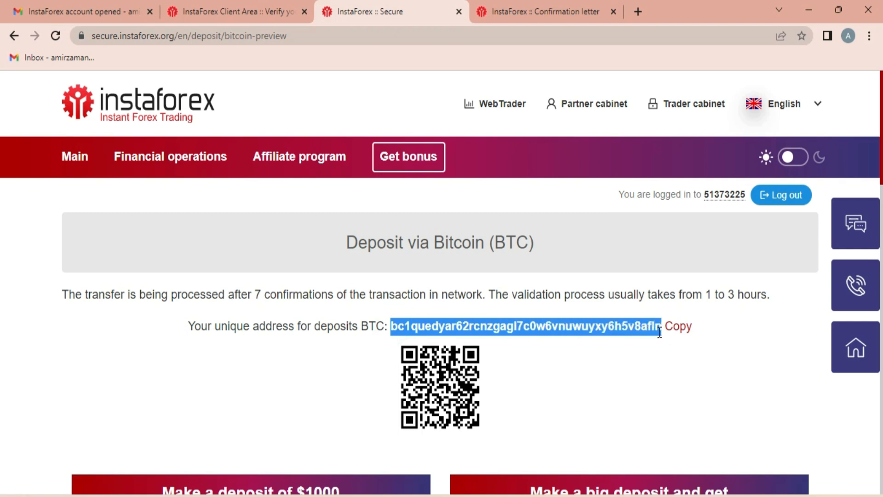
click(680, 327)
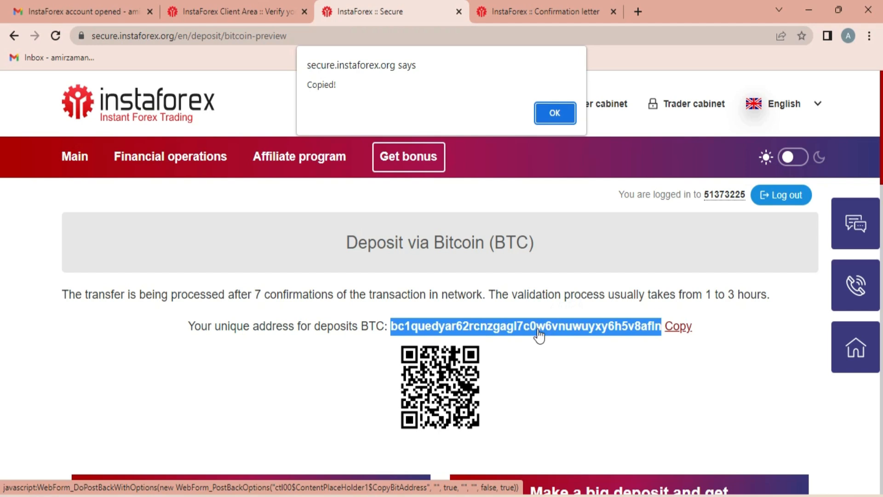
click(548, 388)
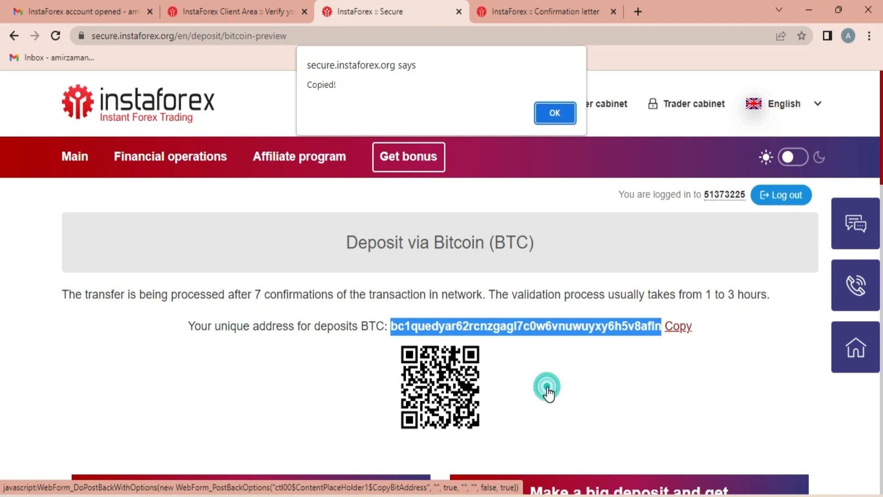
click(555, 112)
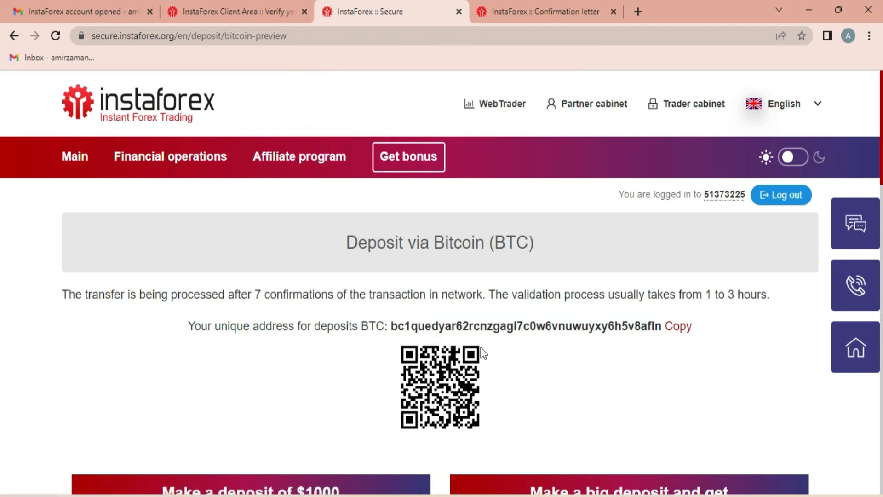
- Close the Bitcoin deposit tabs to return to the verification page
key(ctrl+w)
key(ctrl+w)
scroll(510, 196, down, 3)
scroll(404, 258, up, 3)
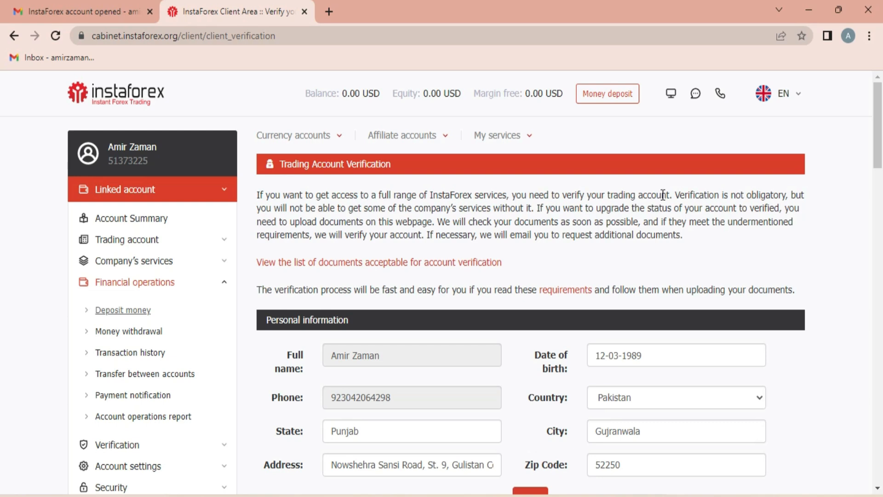
- View the Transaction history for 01/19/2023–01/26/2023, which reports no transactions
click(109, 358)
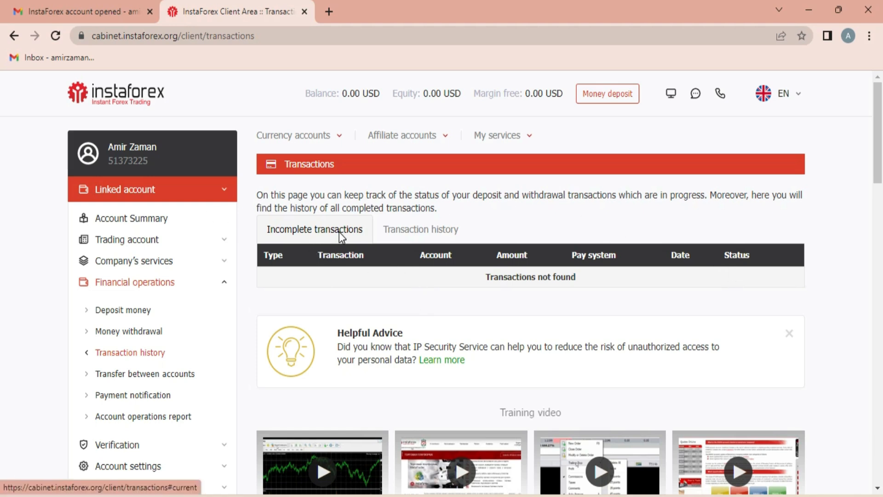
click(420, 231)
scroll(460, 239, down, 4)
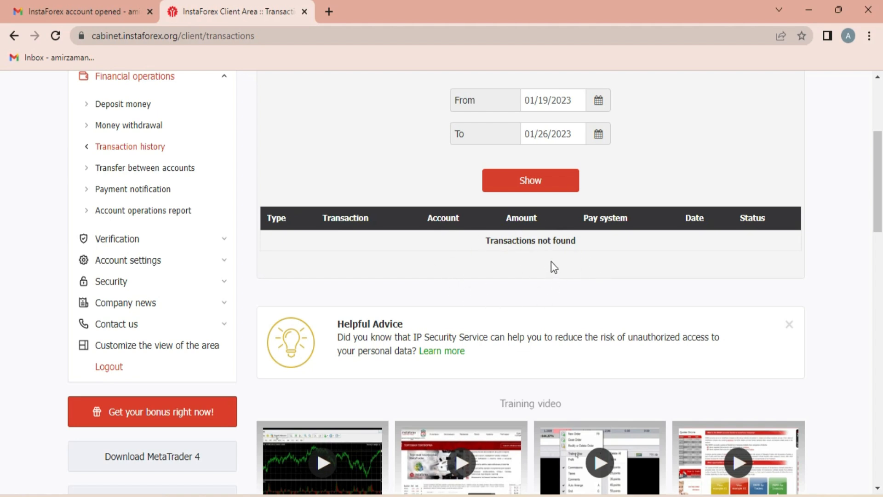
scroll(474, 296, up, 4)
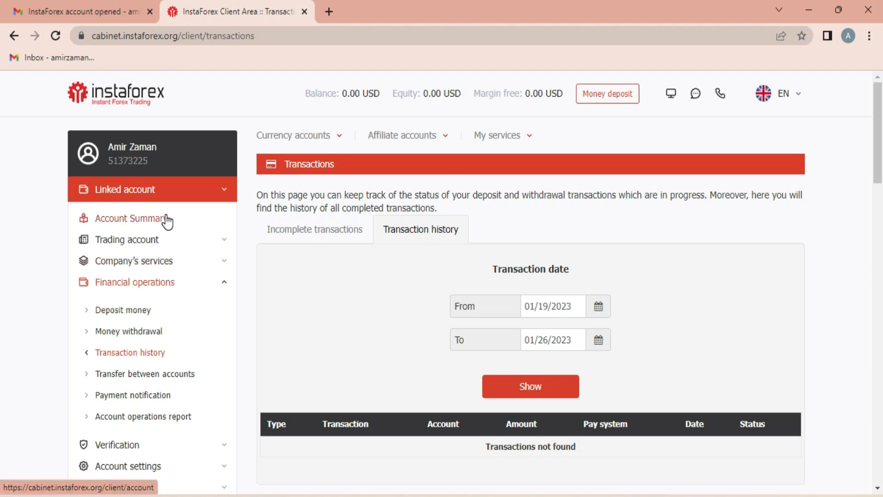
scroll(161, 226, down, 6)
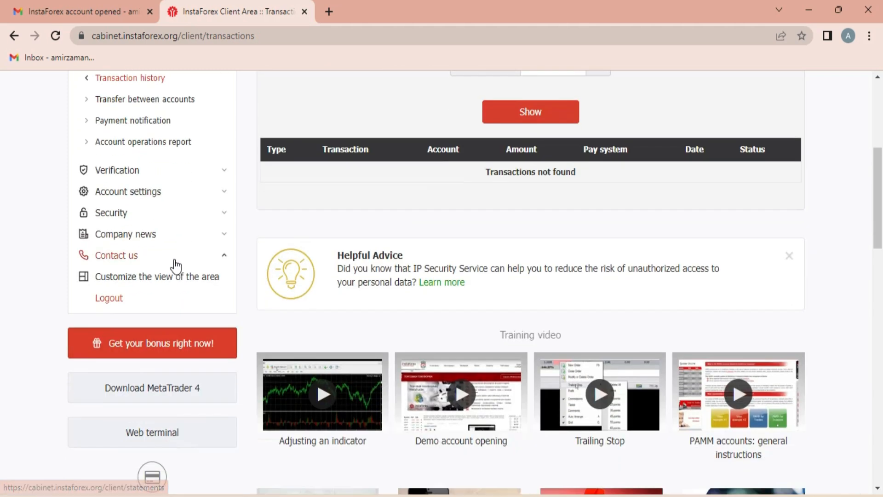
scroll(180, 267, down, 3)
scroll(335, 262, up, 9)
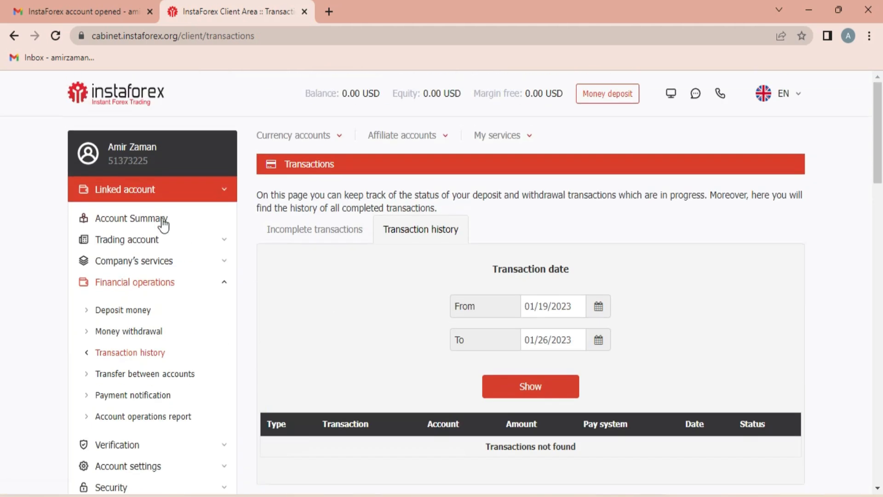
scroll(128, 331, down, 1)
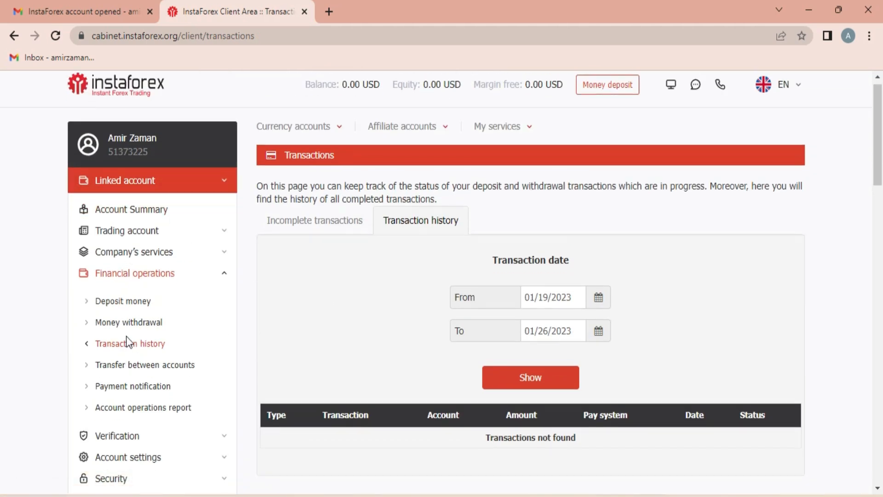
scroll(127, 343, down, 9)
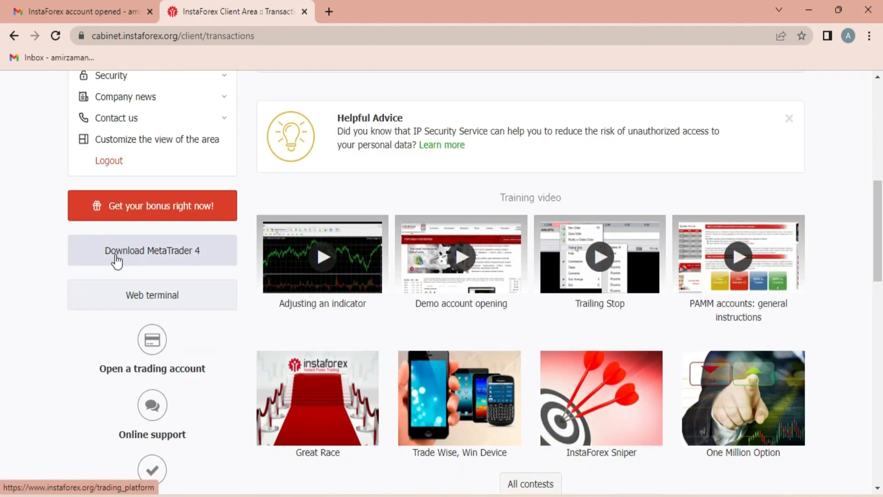
- Download the Windows MetaTrader 4 installer itc4setup (1).exe and run it
click(128, 255)
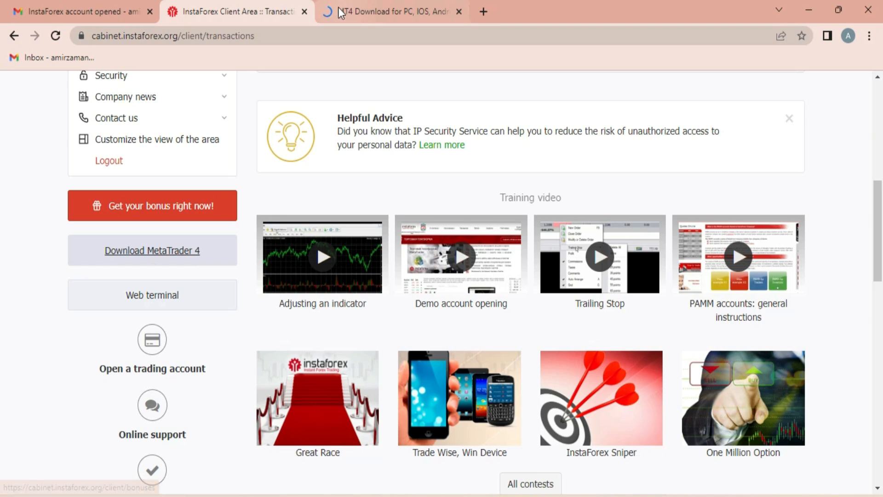
click(359, 7)
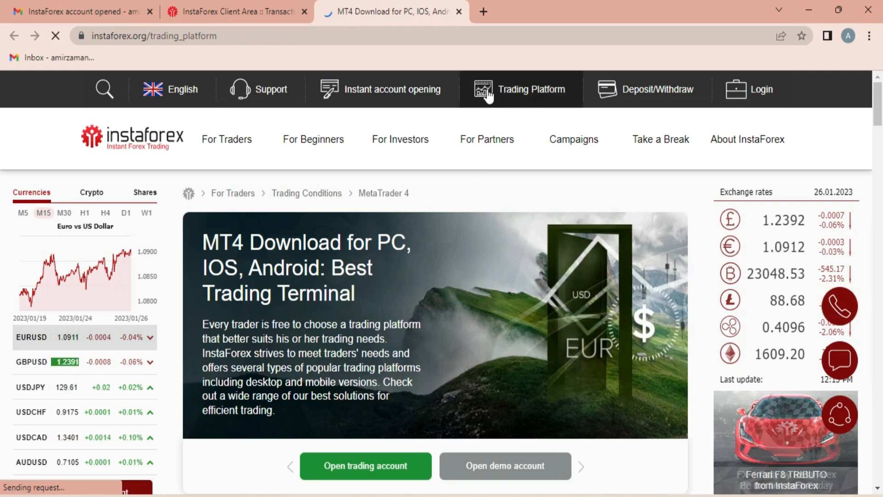
click(525, 98)
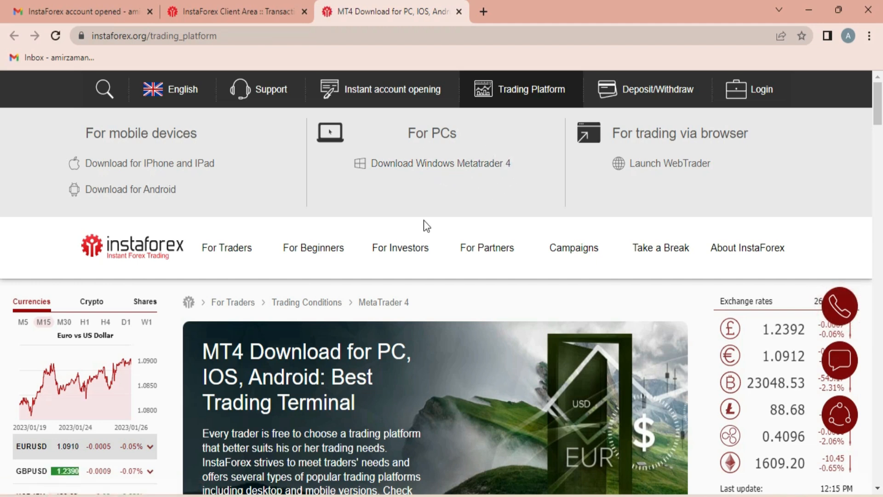
click(454, 169)
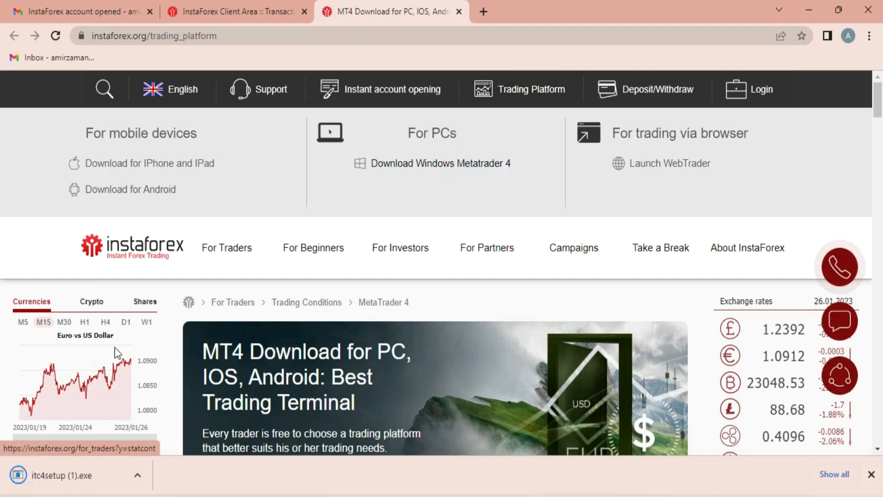
click(39, 477)
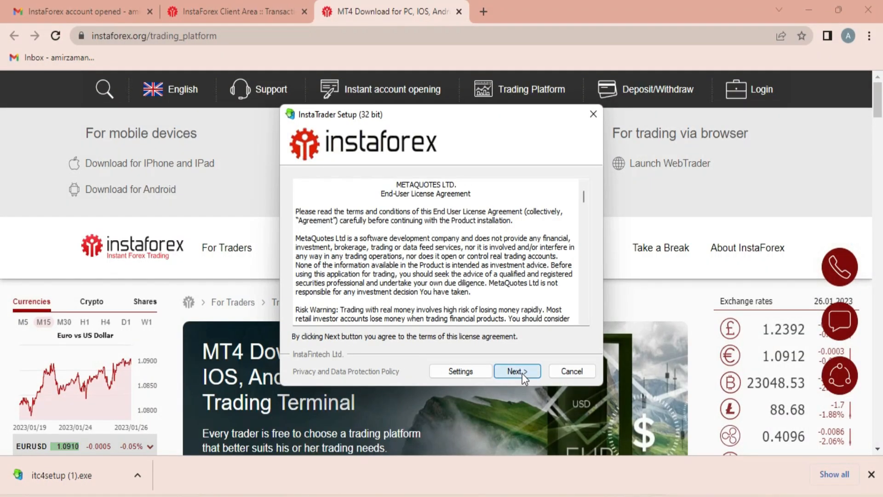
- Accept the InstaTrader licence to start installing, while checking the server name in the account email
click(523, 371)
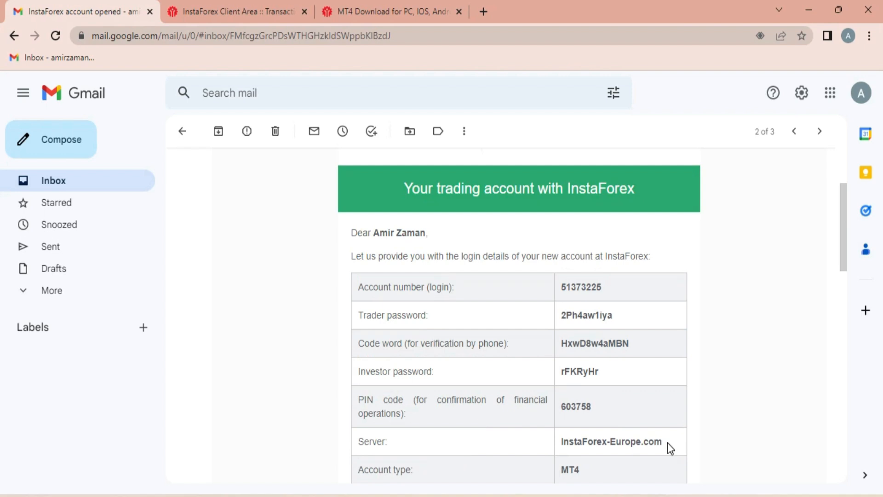
drag(667, 442, 561, 443)
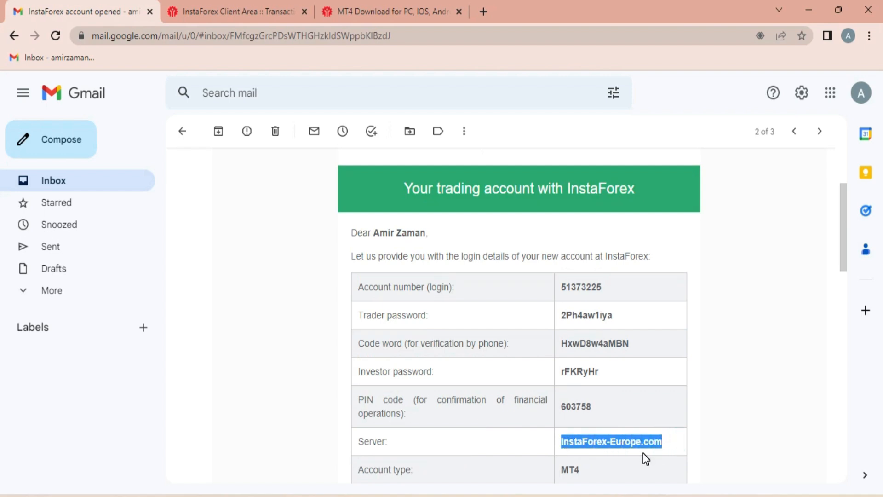
click(283, 12)
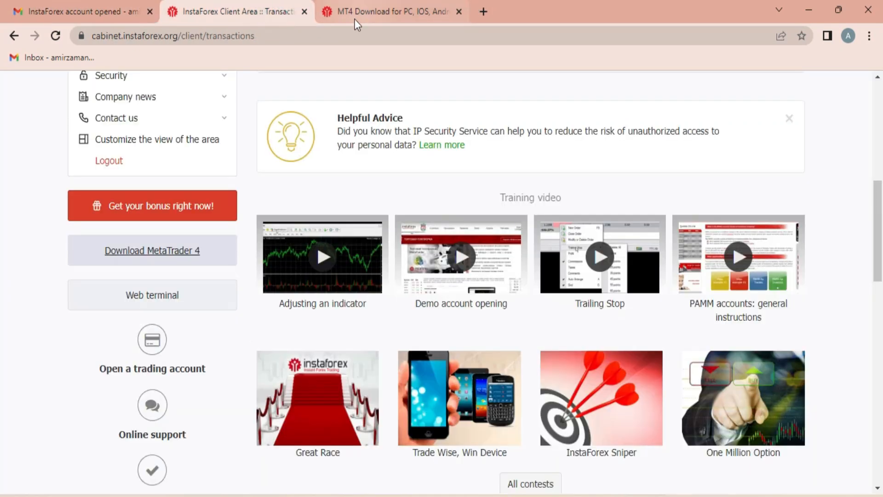
scroll(374, 48, up, 5)
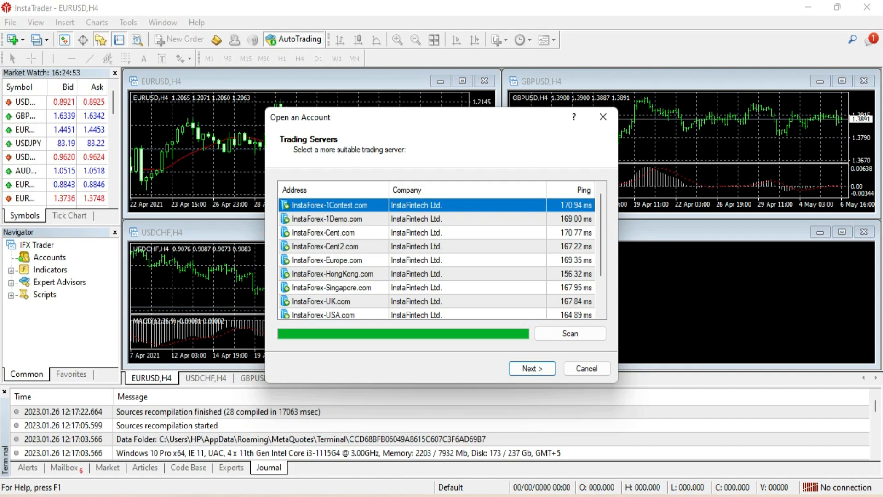
- Select the InstaForex-Europe.com server and choose to use an existing trade account
right_click(597, 490)
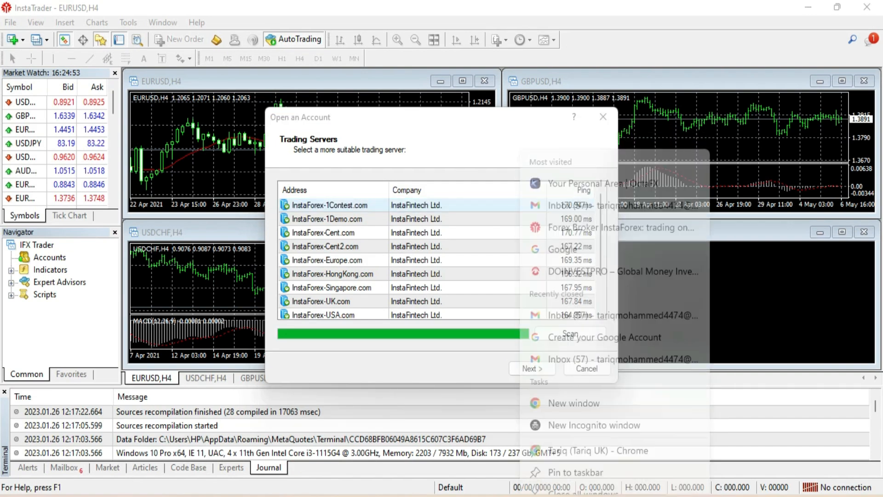
click(588, 473)
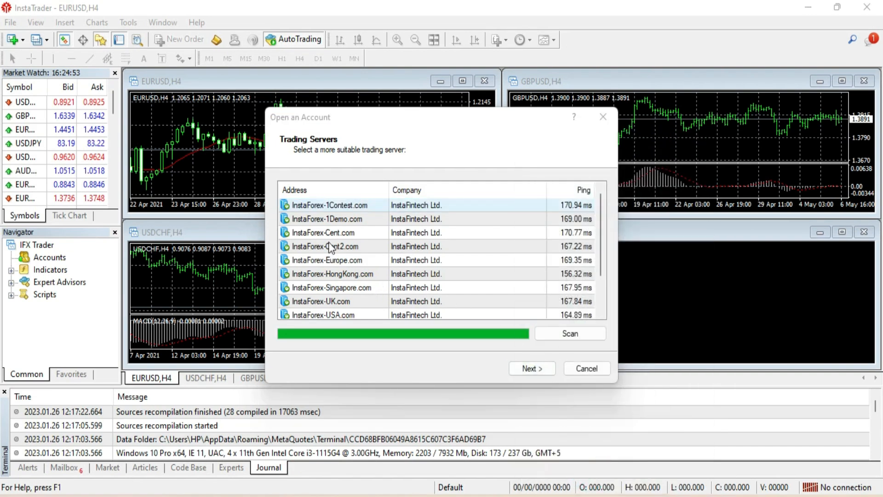
click(336, 260)
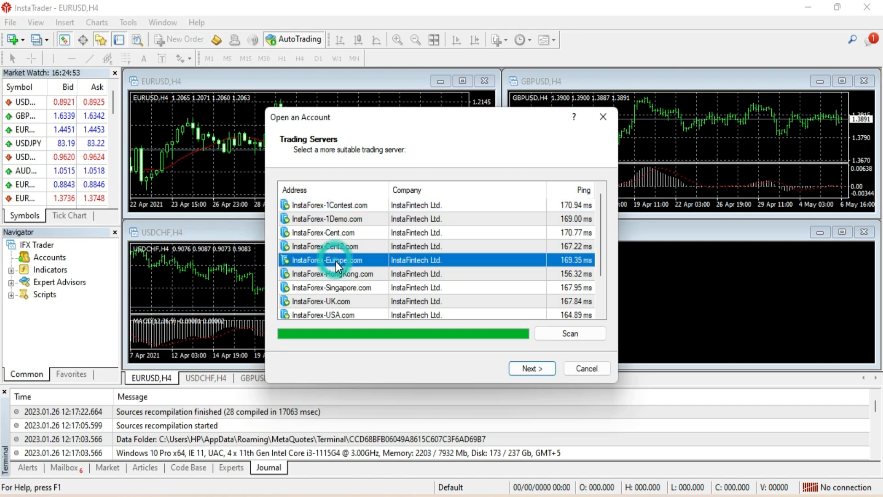
click(537, 369)
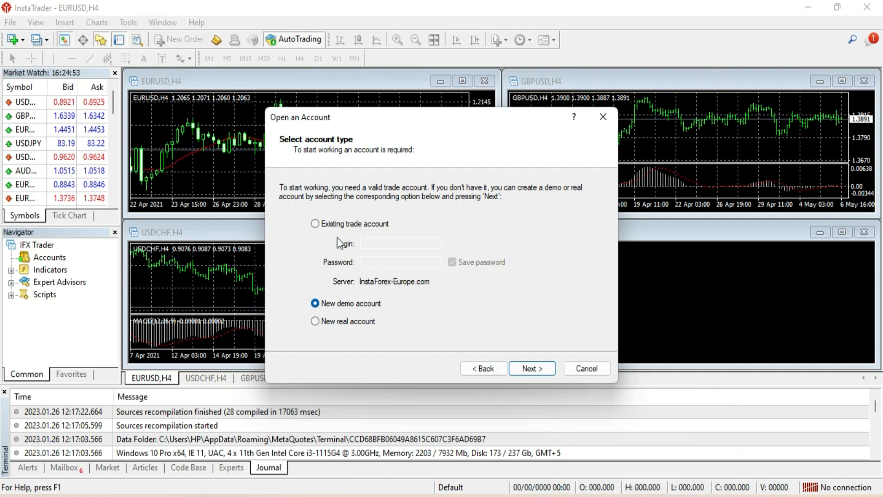
click(315, 224)
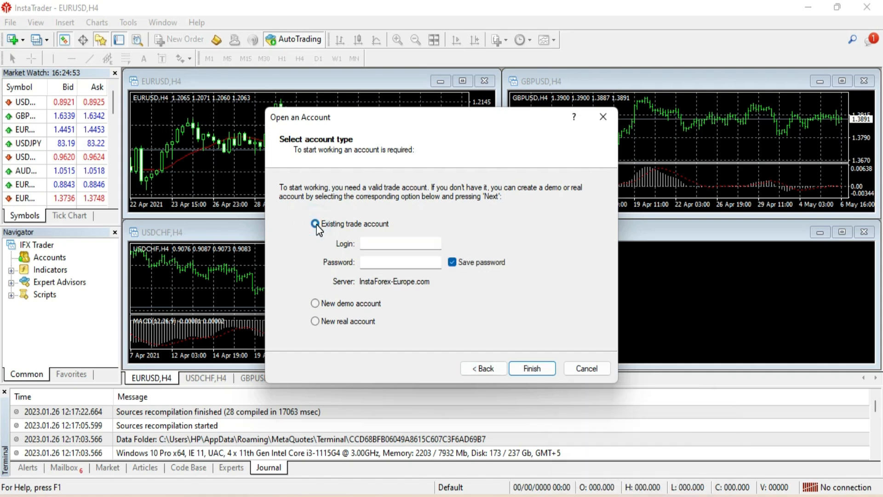
- Copy the account number from the account email into the Login field
click(382, 242)
click(615, 495)
click(112, 12)
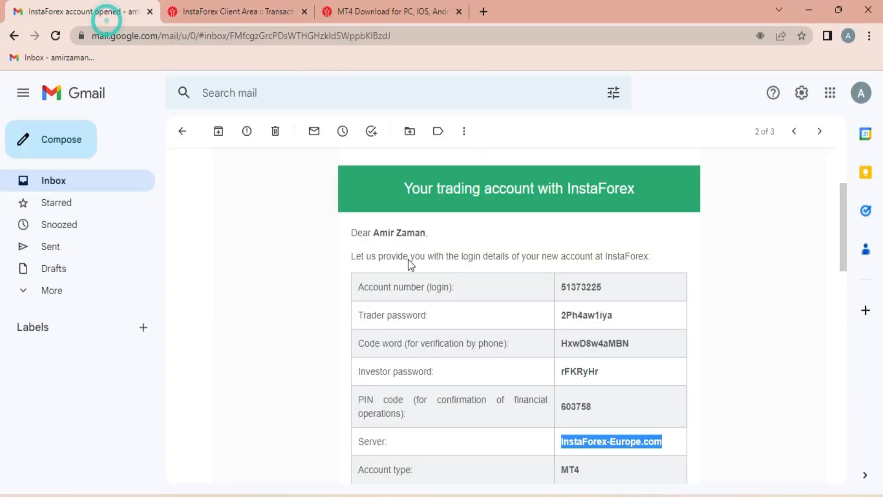
double_click(592, 286)
key(ctrl+c)
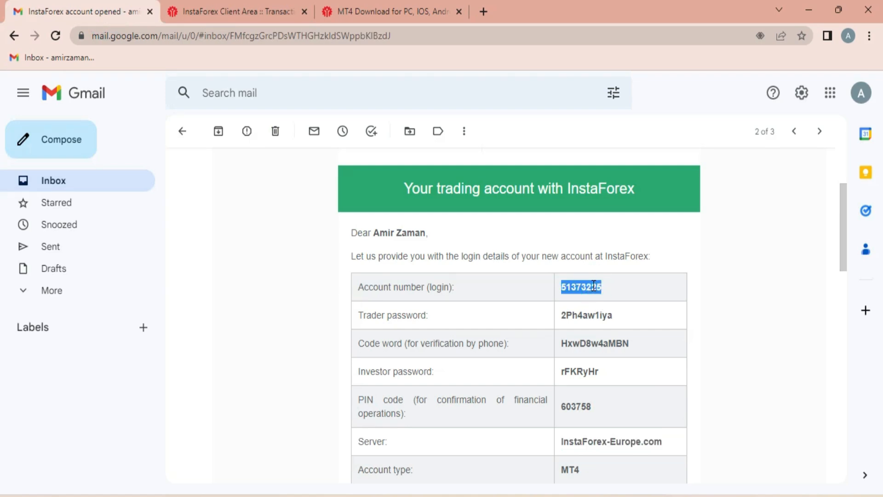
key(alt+Tab)
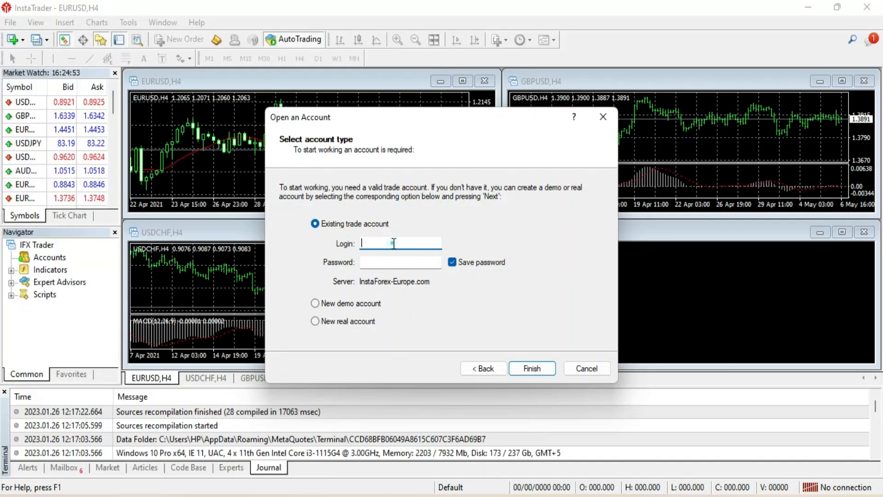
key(ctrl+v)
double_click(376, 242)
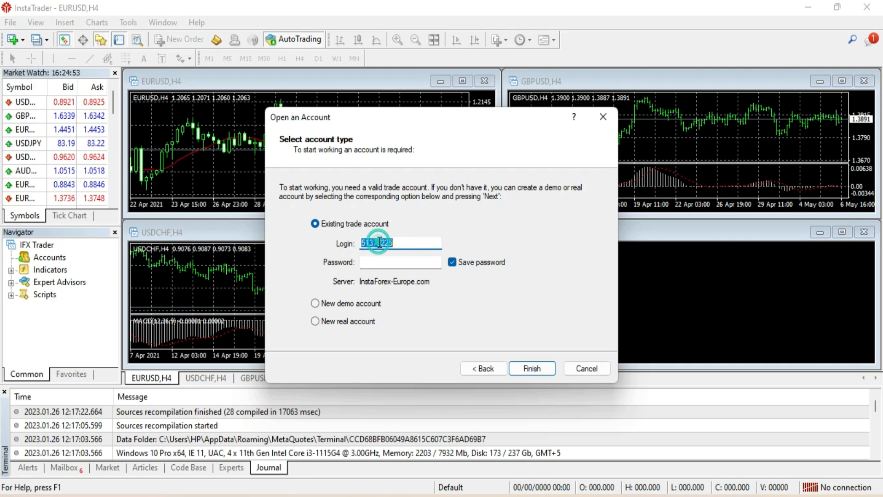
- Paste the trader password from the email, finish the login, and dismiss the MQL4 notice
key(alt+Tab)
click(603, 315)
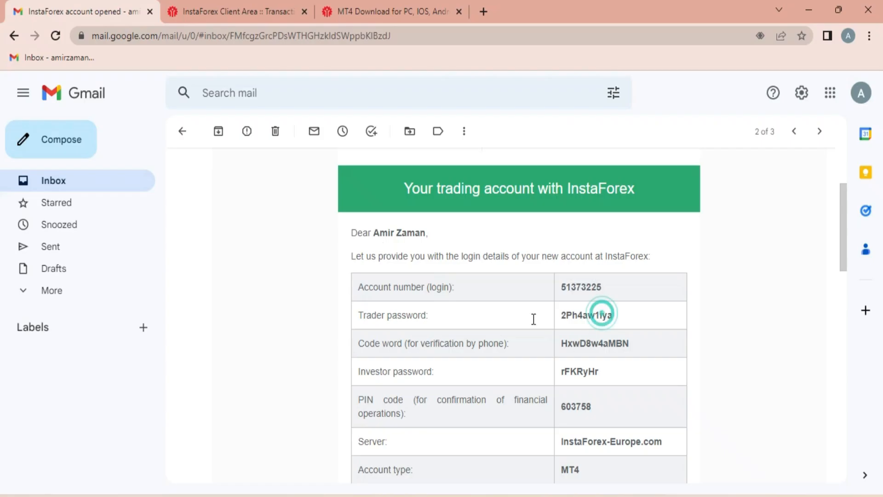
double_click(598, 315)
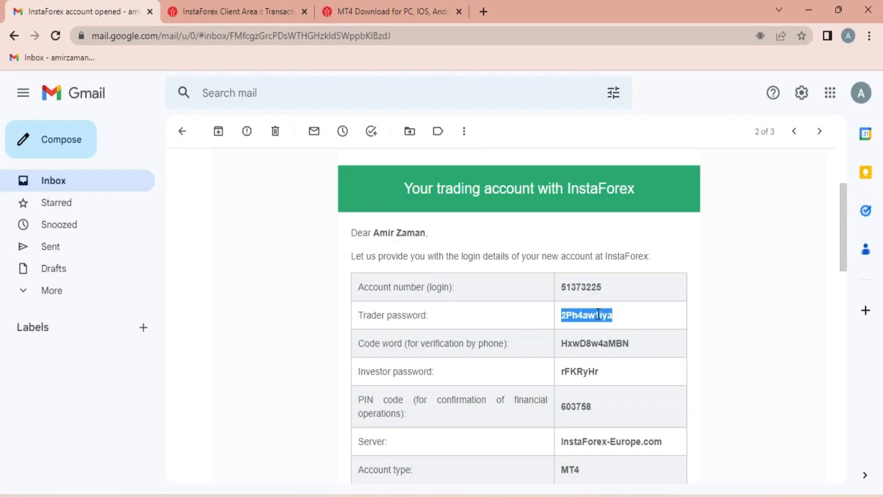
key(ctrl+c)
key(alt+Tab)
click(395, 261)
key(ctrl+v)
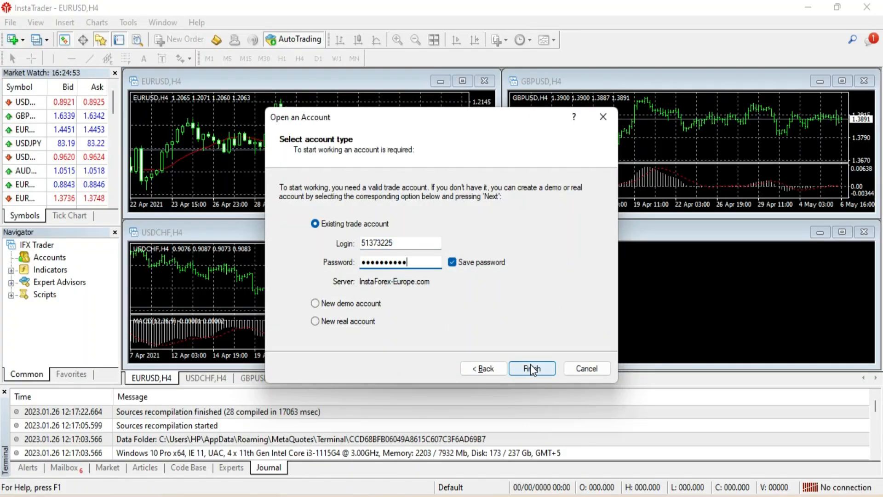
click(537, 368)
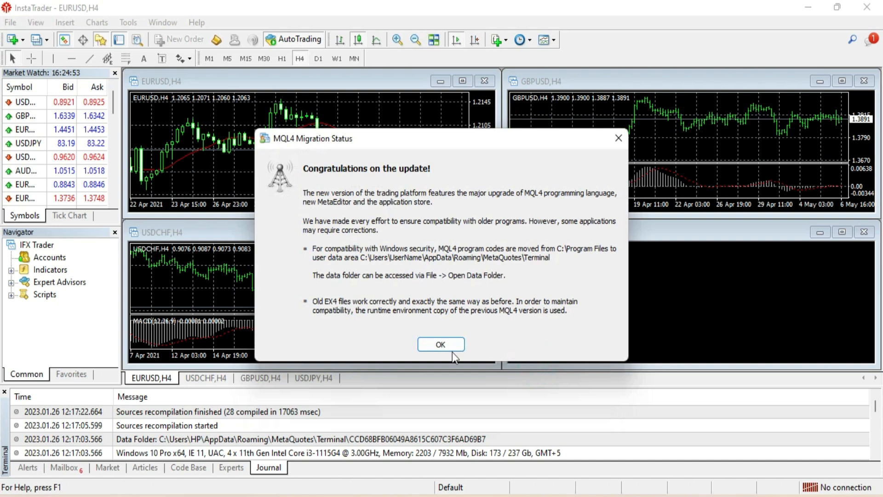
click(451, 342)
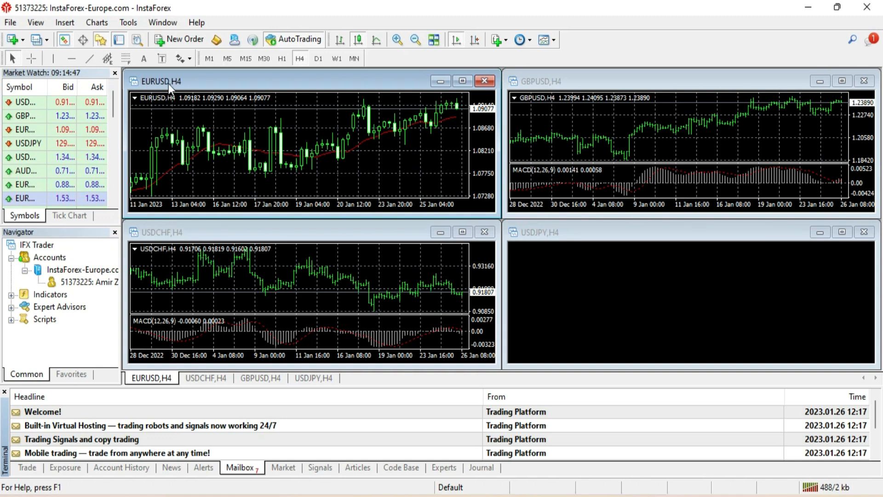
- Maximize the EURUSD H4 chart and turn off its grid
click(463, 81)
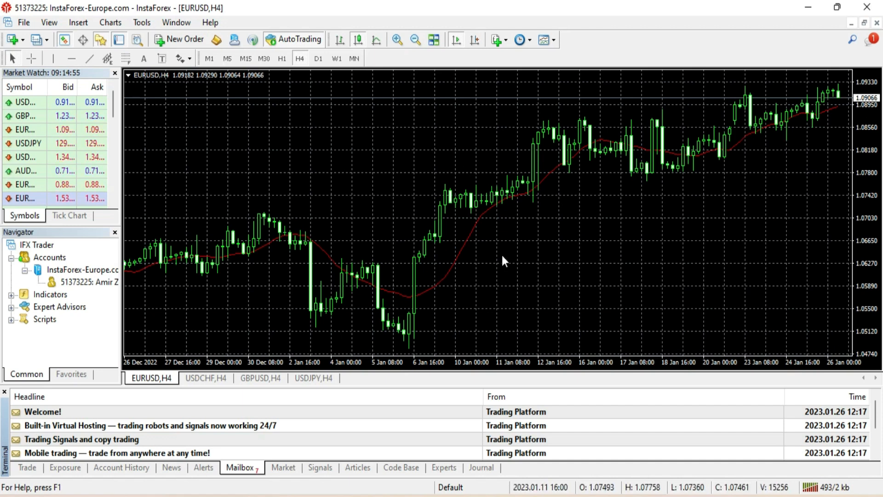
right_click(320, 119)
click(286, 116)
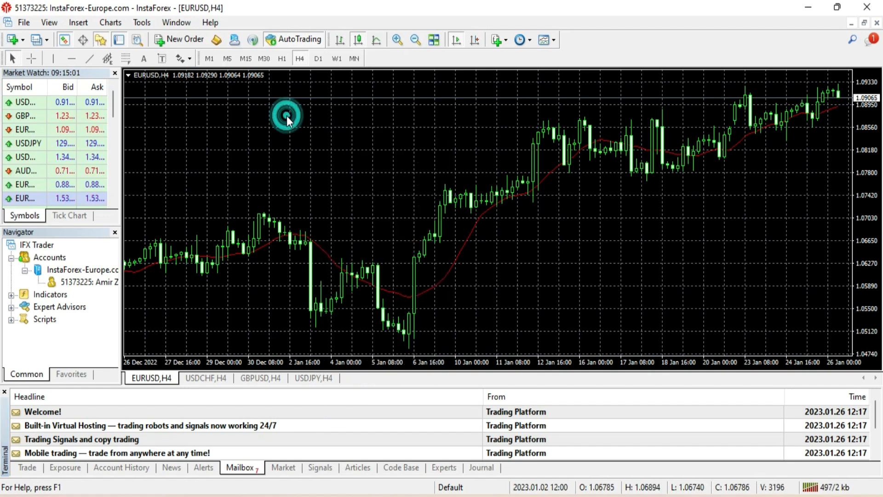
right_click(286, 116)
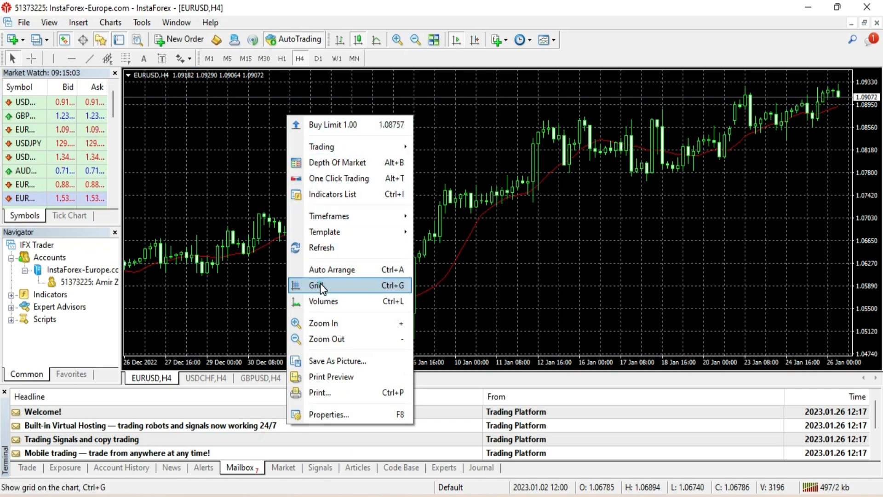
click(320, 285)
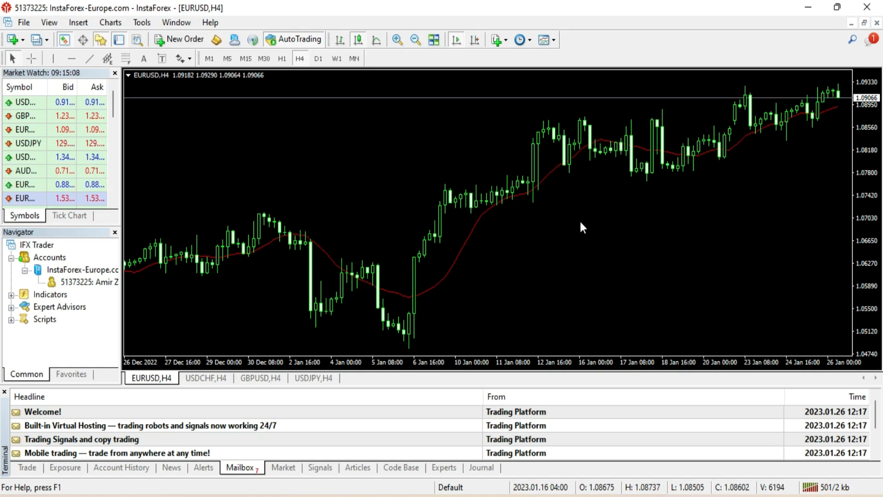
- Zoom the chart in, enable Chart Shift, and show the account balance in the Terminal
mouse_move(448, 271)
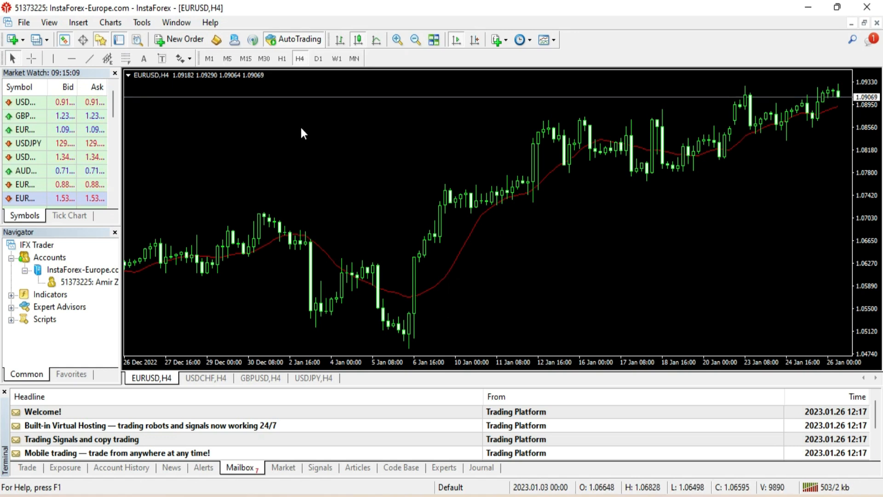
click(398, 40)
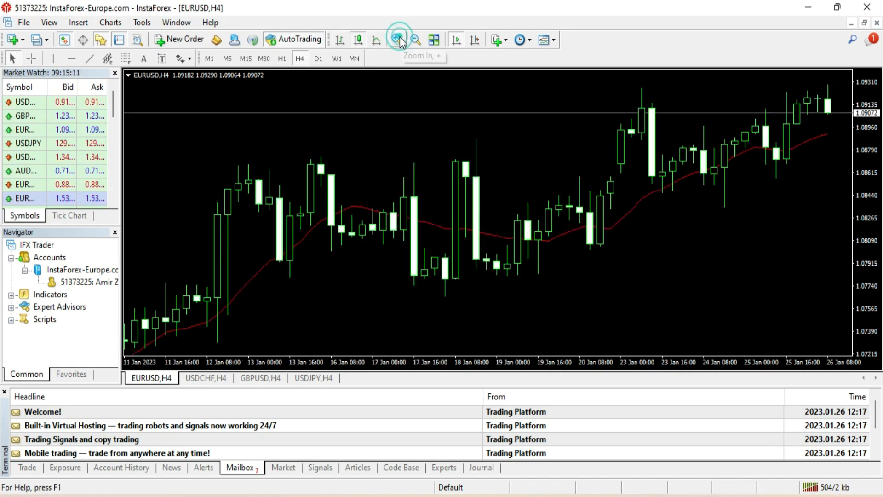
click(399, 40)
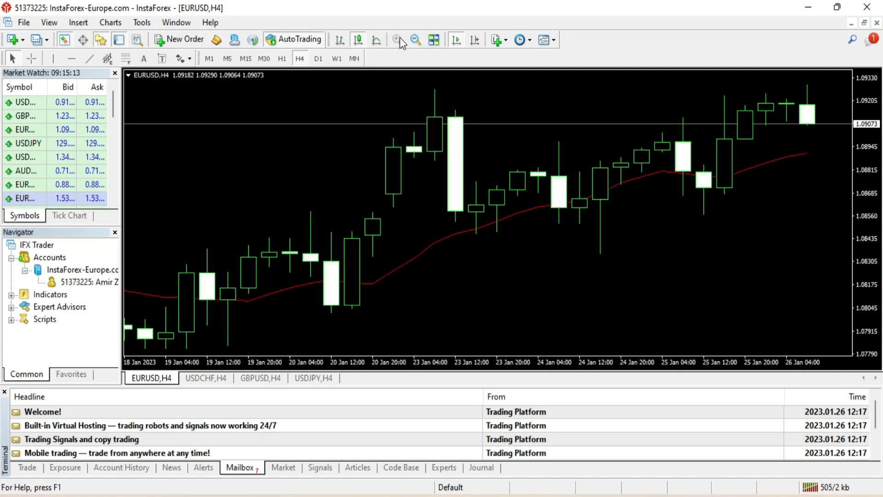
click(416, 40)
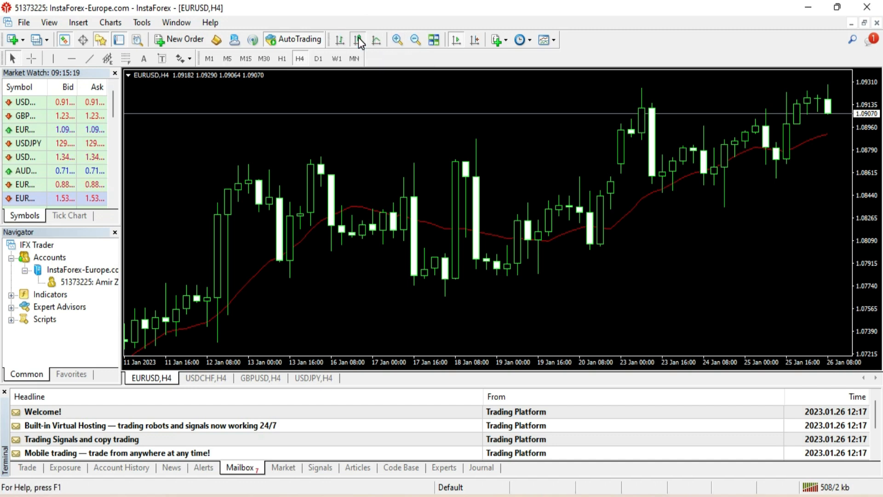
click(477, 40)
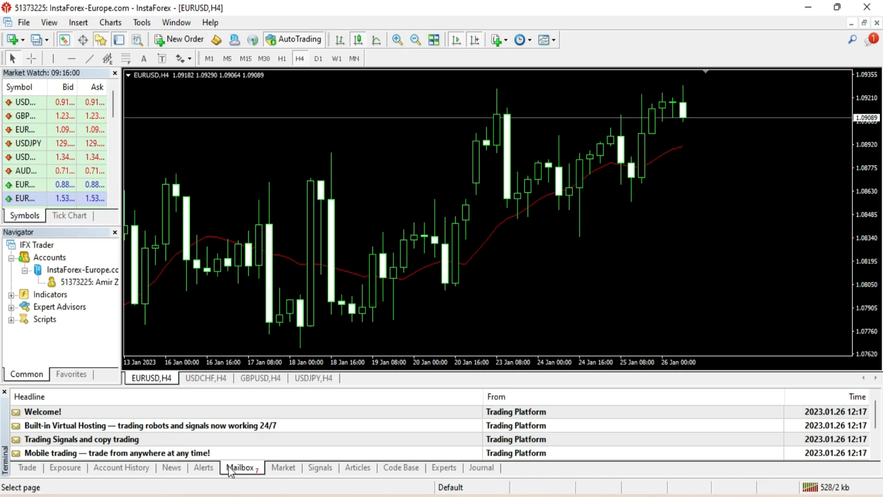
click(25, 467)
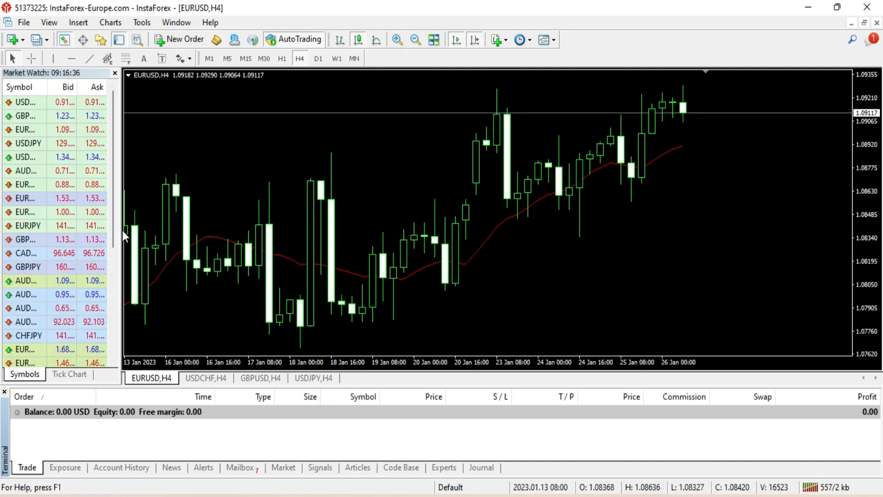
- Widen Market Watch and use Hide All to keep only the four charted symbols
drag(118, 233, 142, 235)
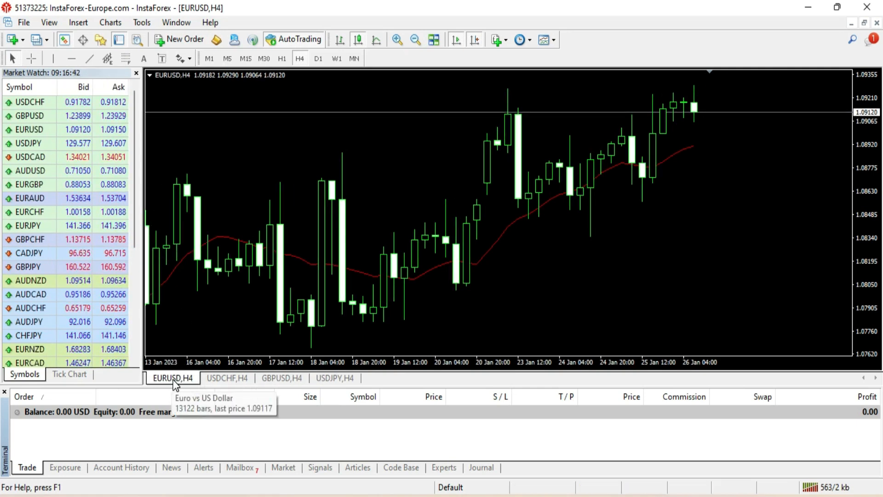
click(21, 158)
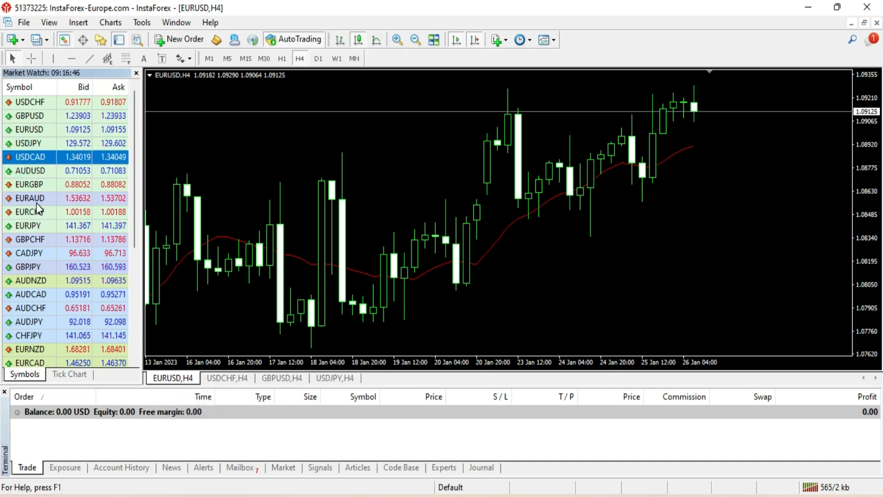
right_click(20, 152)
click(61, 262)
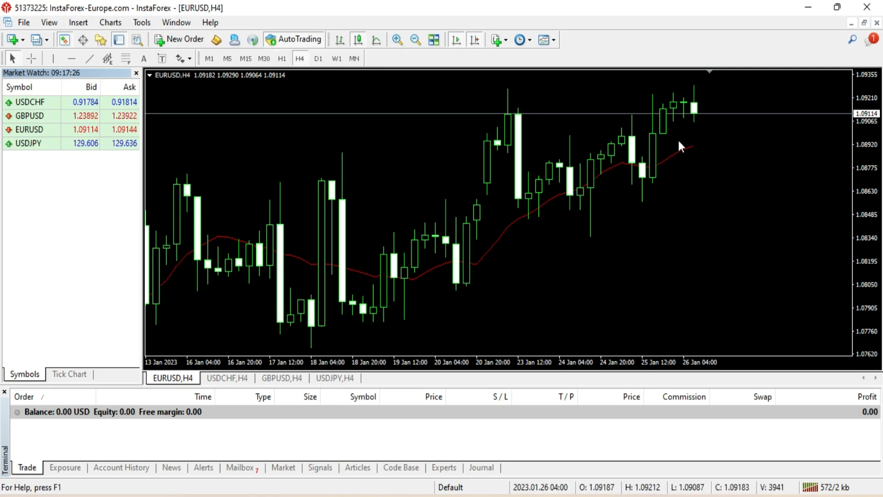
- Switch the EURUSD chart from H4 to the H1 hourly timeframe
click(281, 59)
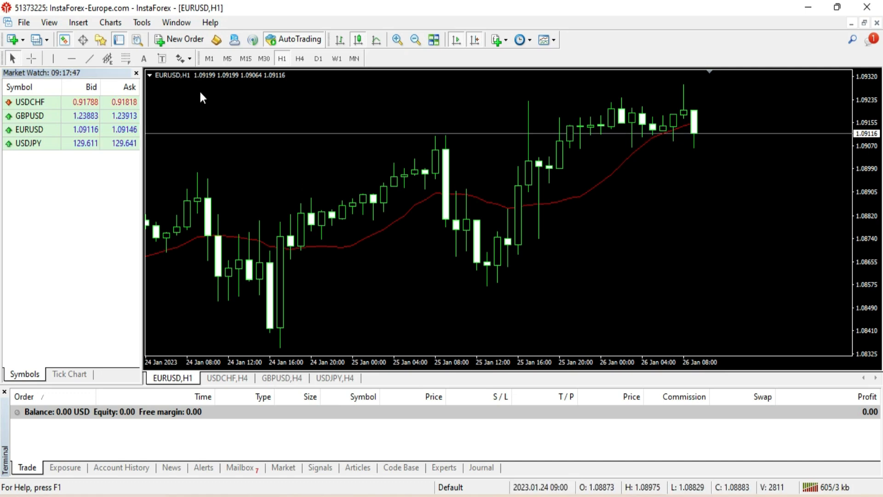
right_click(289, 134)
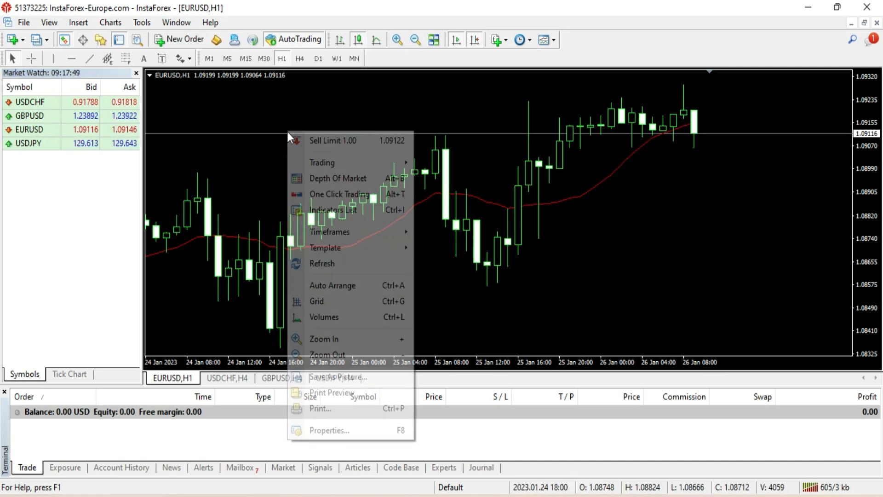
click(214, 165)
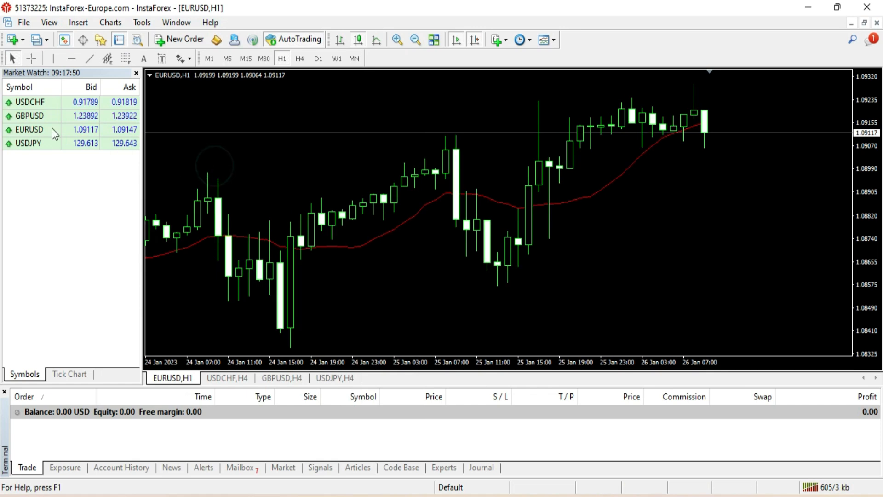
click(45, 116)
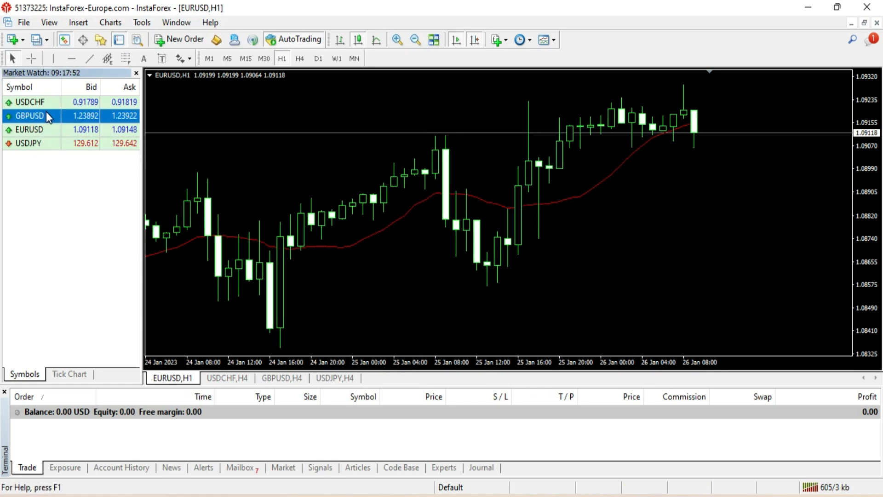
double_click(47, 115)
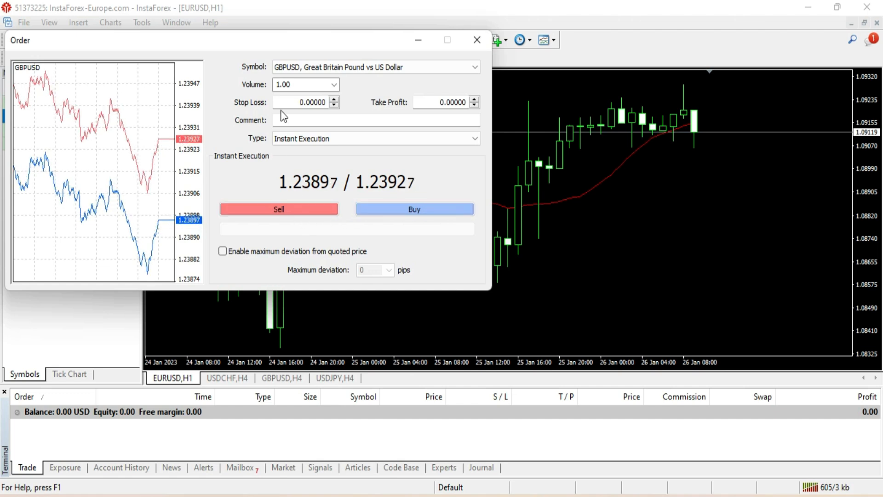
click(335, 84)
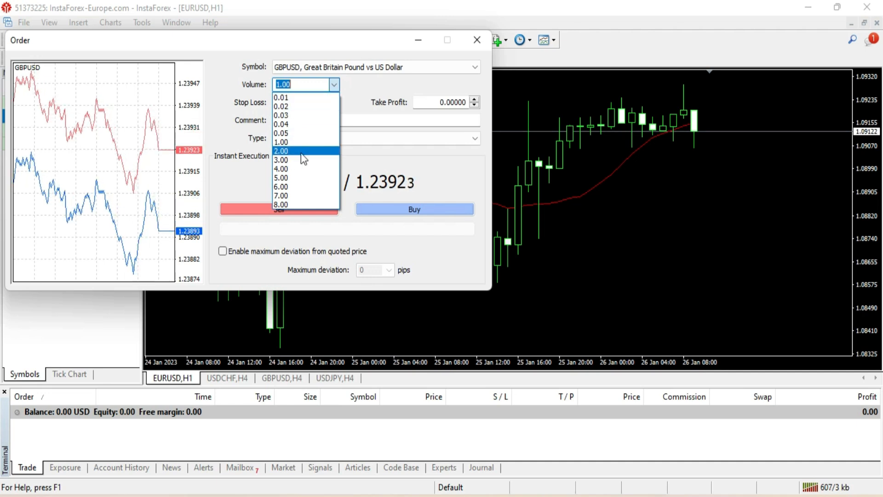
click(292, 142)
text(0.01)
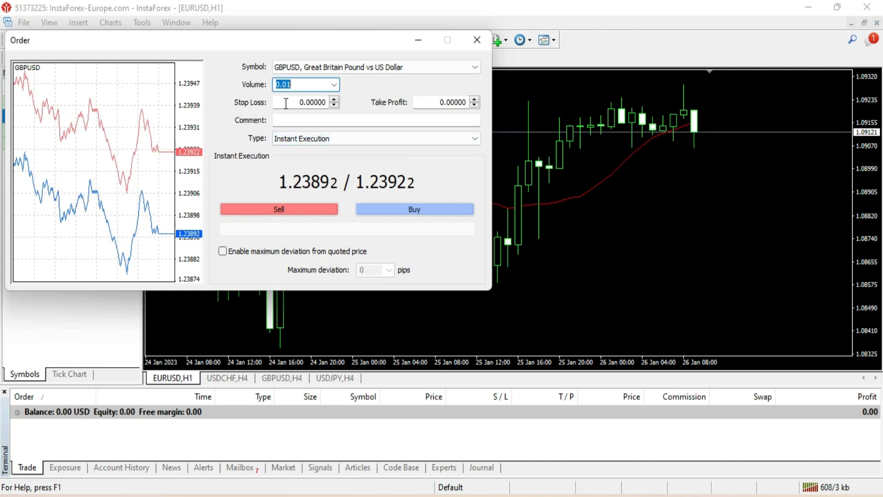
click(475, 99)
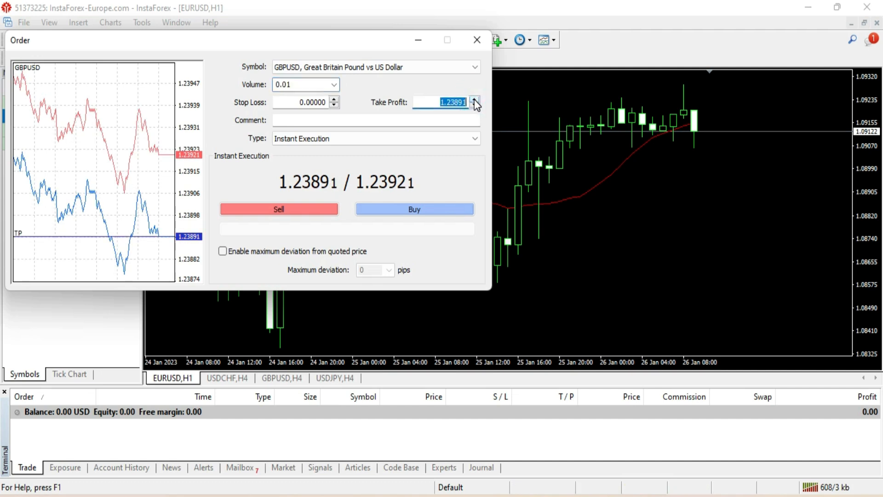
click(335, 100)
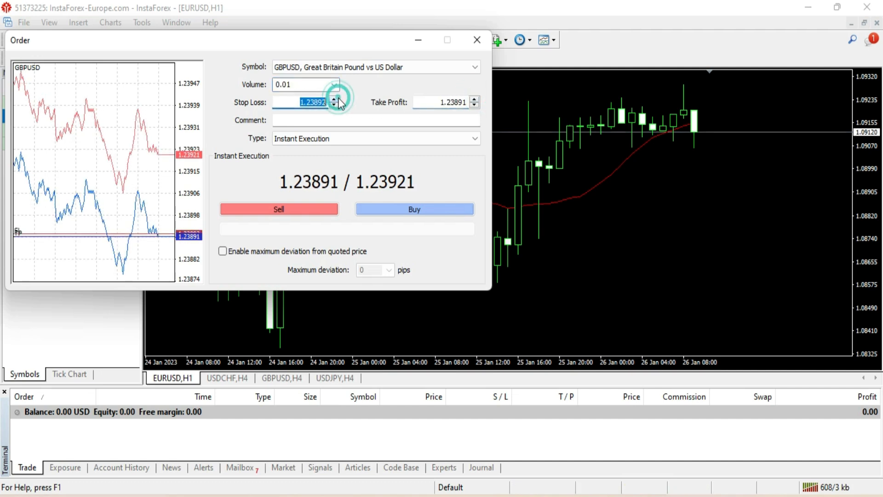
click(306, 143)
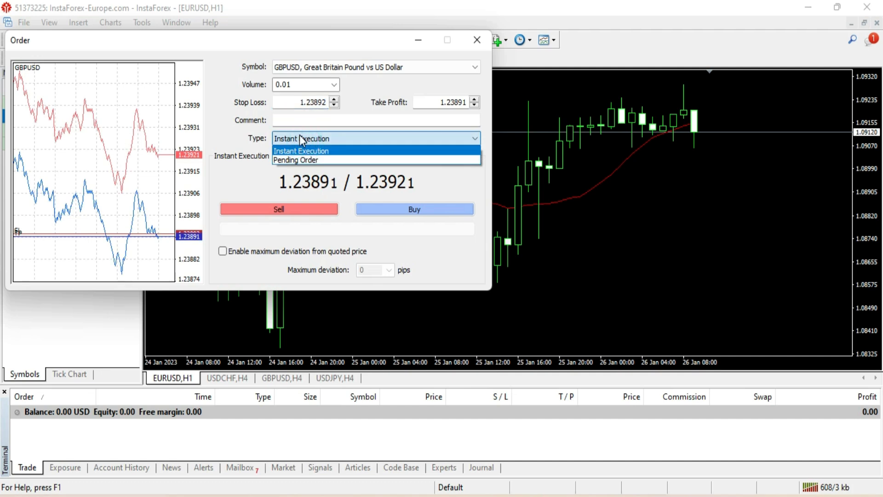
click(298, 159)
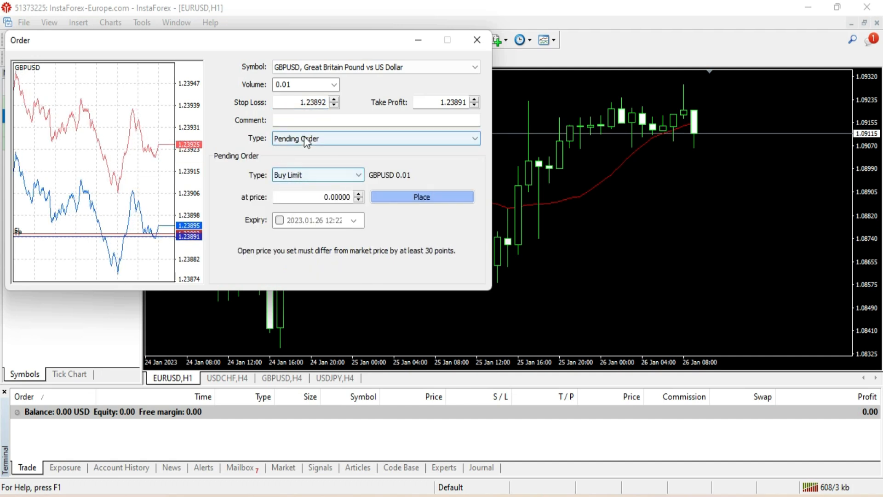
click(304, 139)
click(304, 141)
click(305, 176)
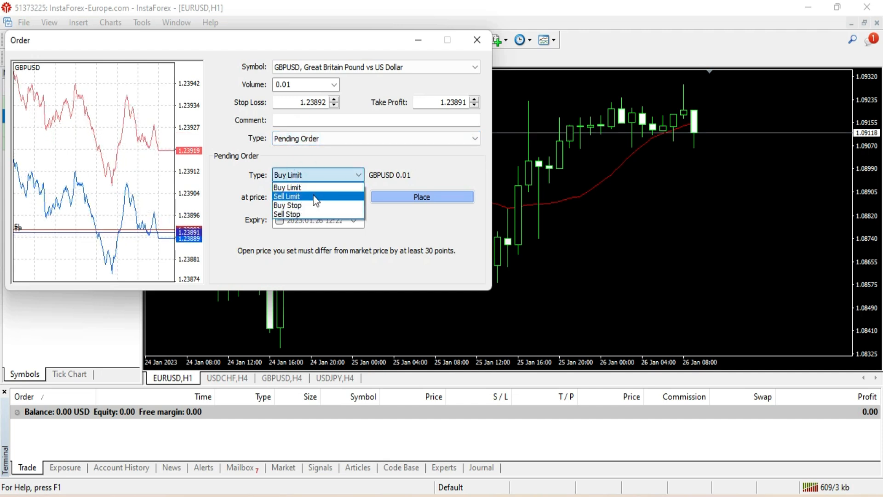
click(409, 179)
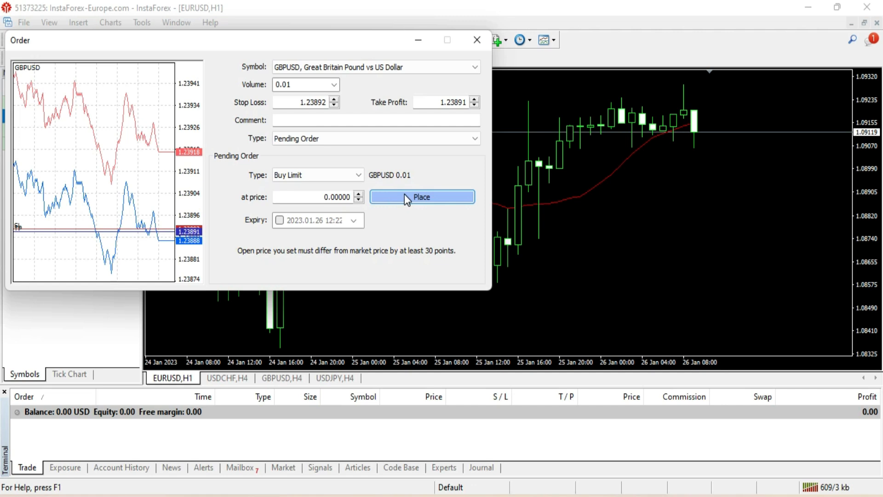
click(358, 194)
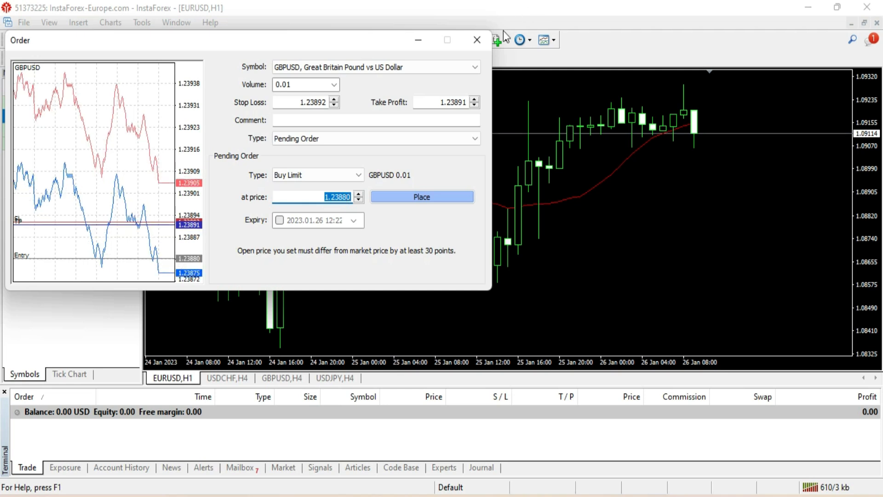
click(477, 40)
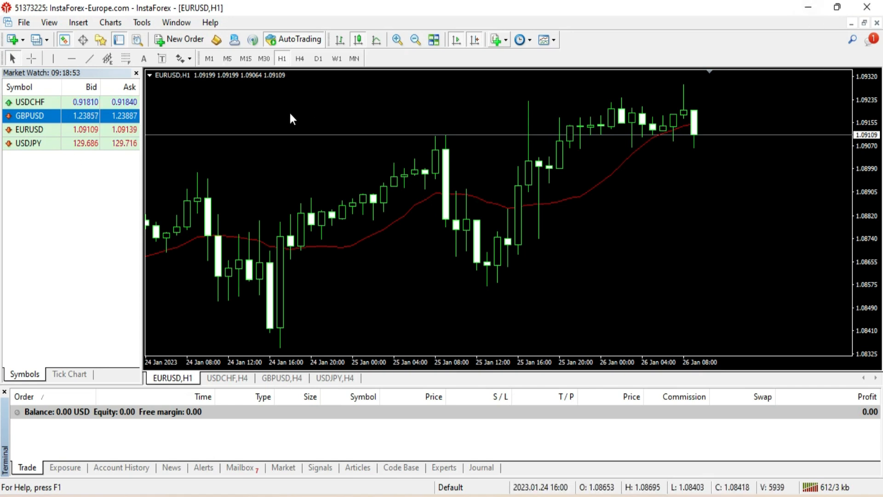
- Try a withdrawal via Bitcoin on the InstaForex withdrawals page, which fails for insufficient funds
click(867, 7)
scroll(337, 136, down, 2)
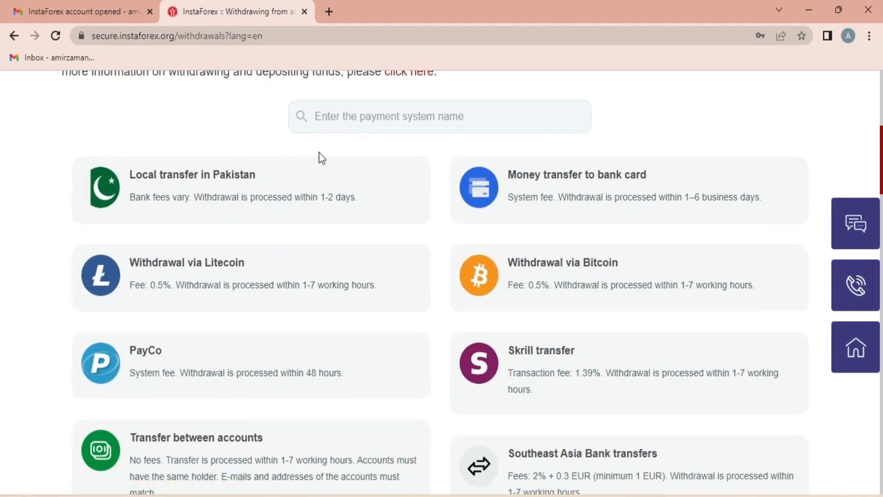
scroll(319, 152, up, 3)
scroll(388, 128, down, 5)
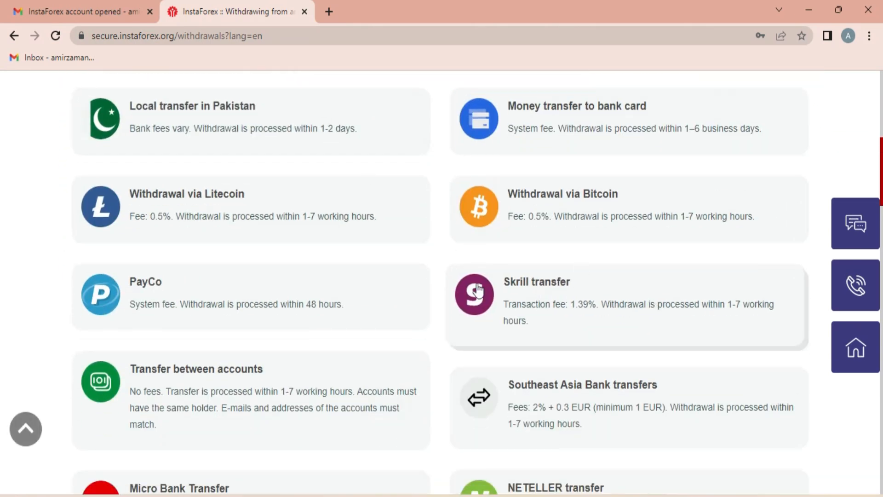
scroll(593, 239, up, 2)
scroll(600, 234, down, 1)
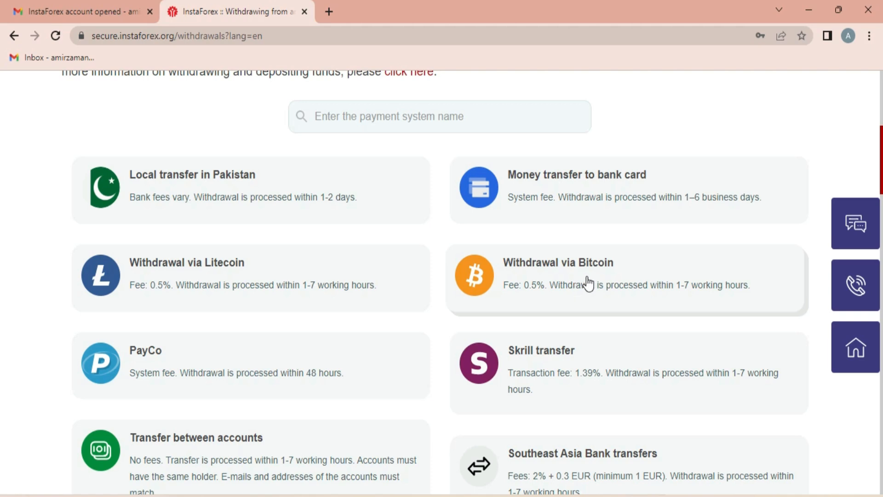
click(600, 279)
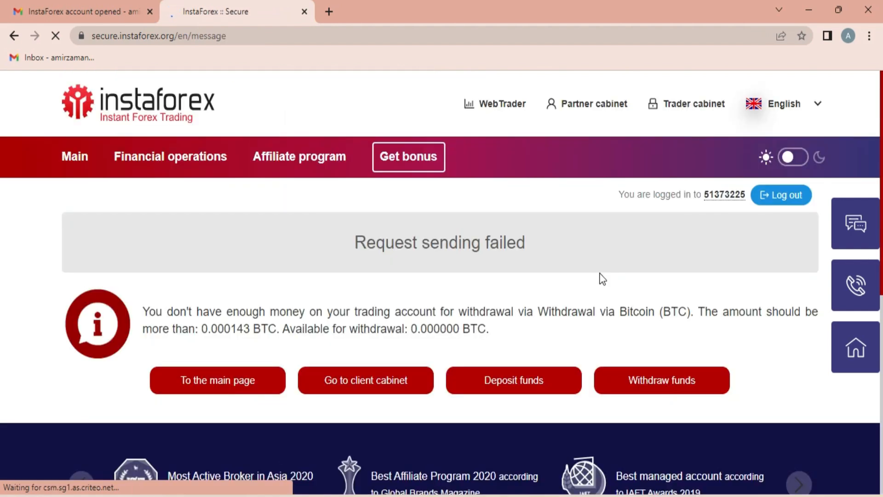
drag(189, 314, 484, 336)
click(500, 333)
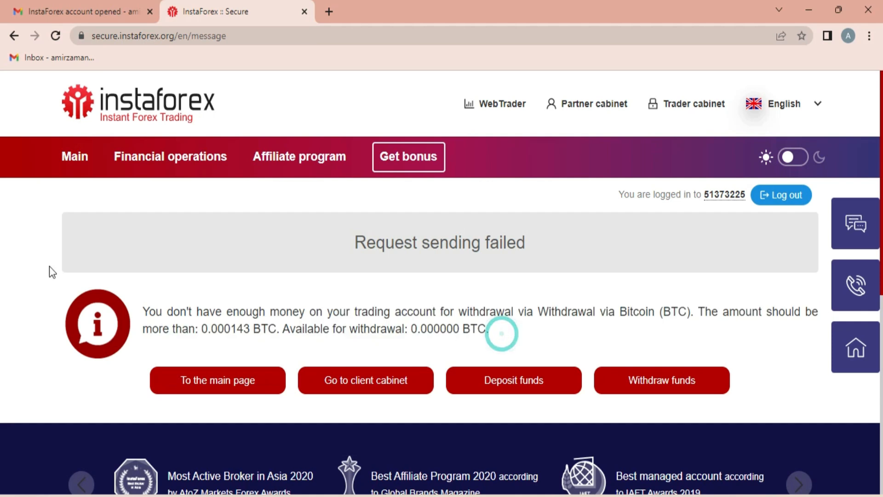
- Return to the list of withdrawal methods, then close the Chrome window
click(16, 36)
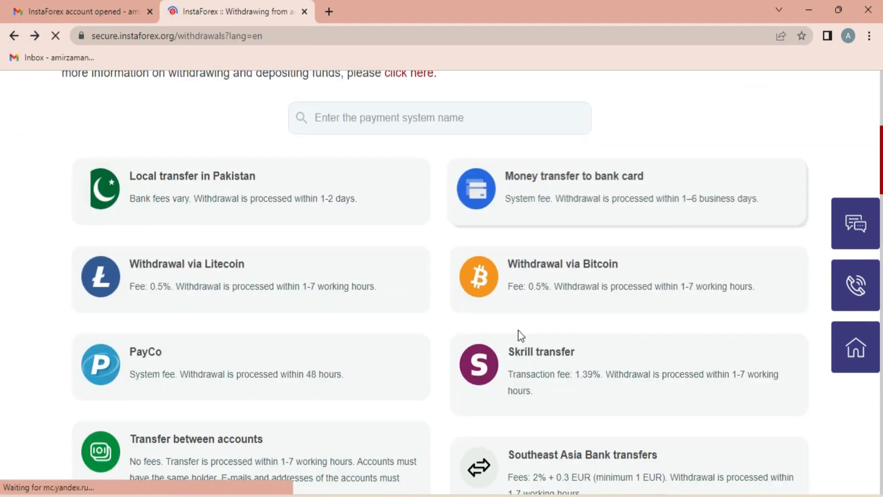
scroll(351, 250, down, 9)
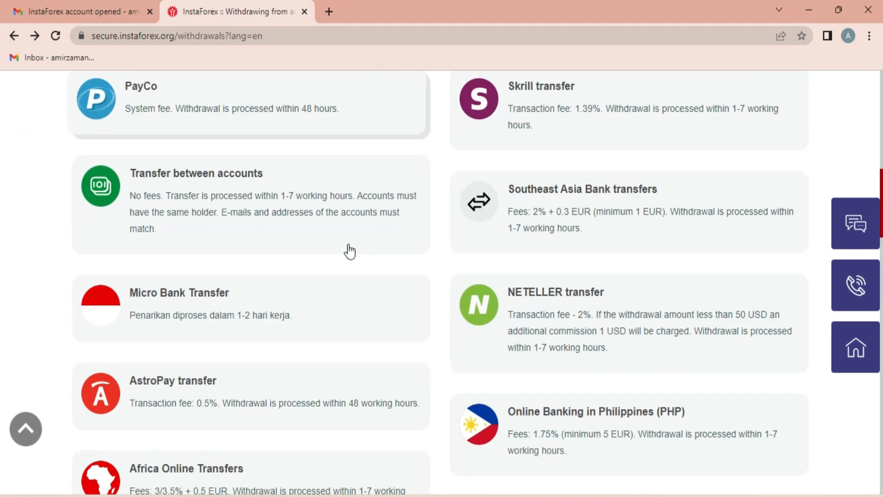
scroll(352, 249, up, 4)
scroll(353, 249, up, 6)
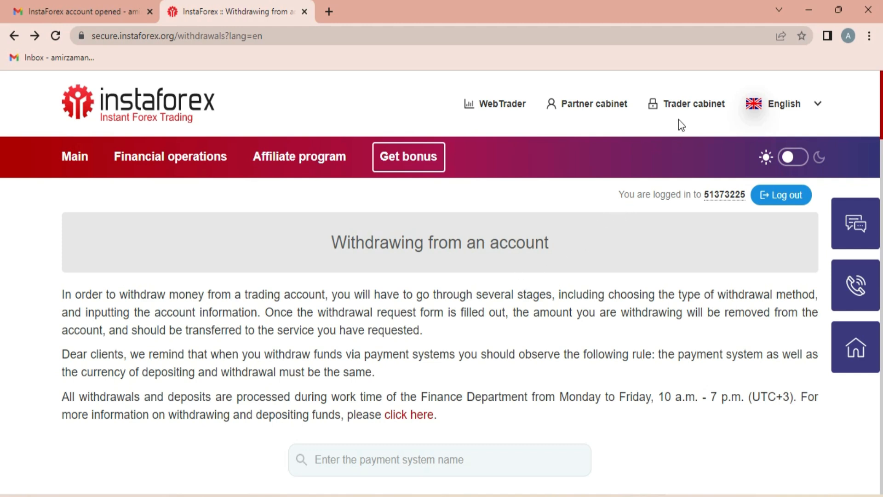
click(875, 12)
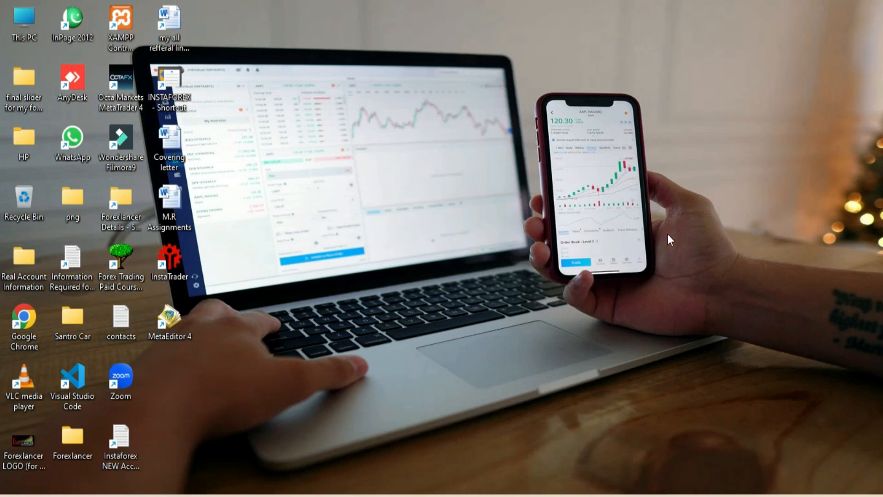